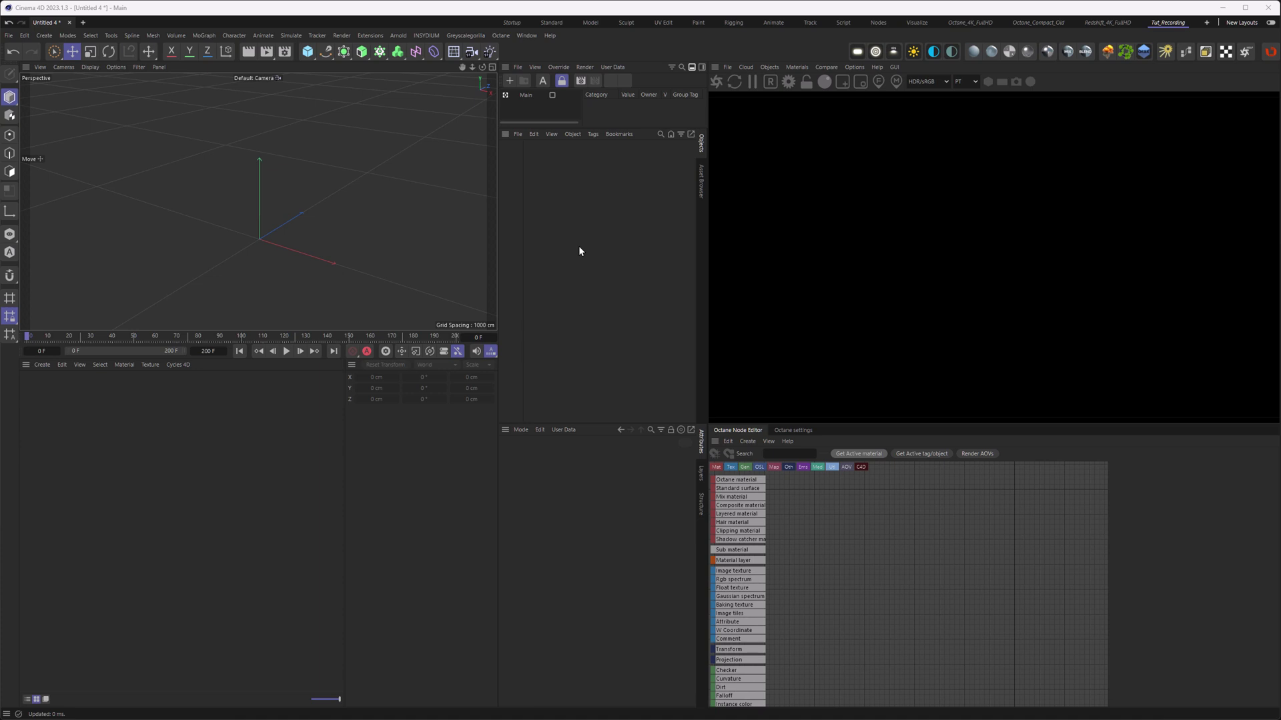
Add a plane and set its Y and Z position to 200 cm.
{"action": "left_click", "coordinate": [307, 52]}
{"action": "left_click", "coordinate": [394, 90]}
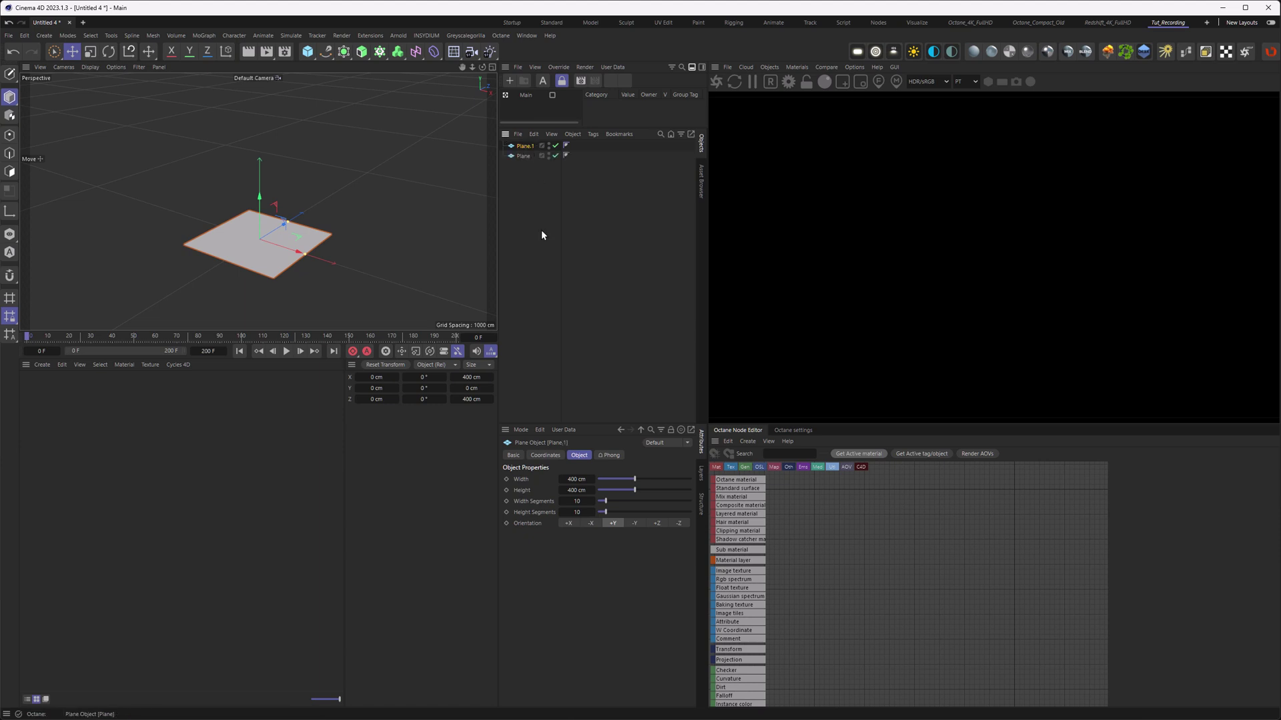
{"action": "left_click", "coordinate": [545, 456]}
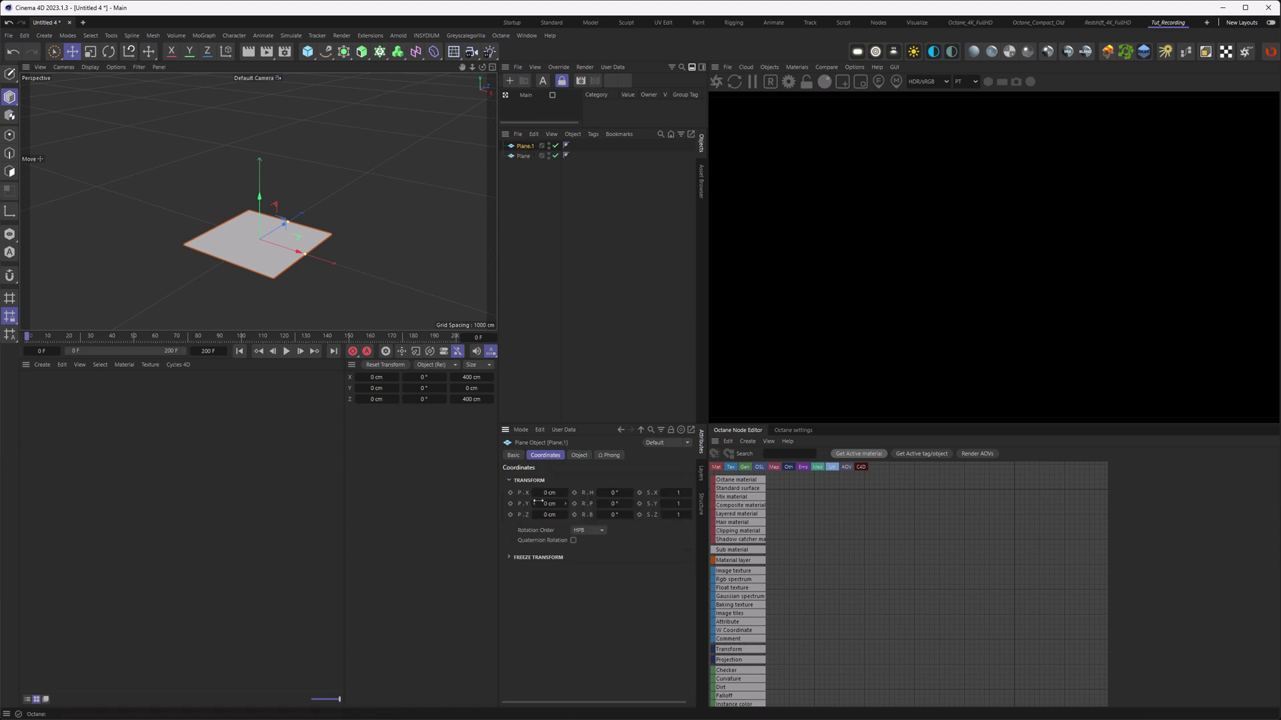
{"action": "left_click", "coordinate": [548, 504]}
{"action": "type", "text": "200"}
{"action": "key", "text": "Tab"}
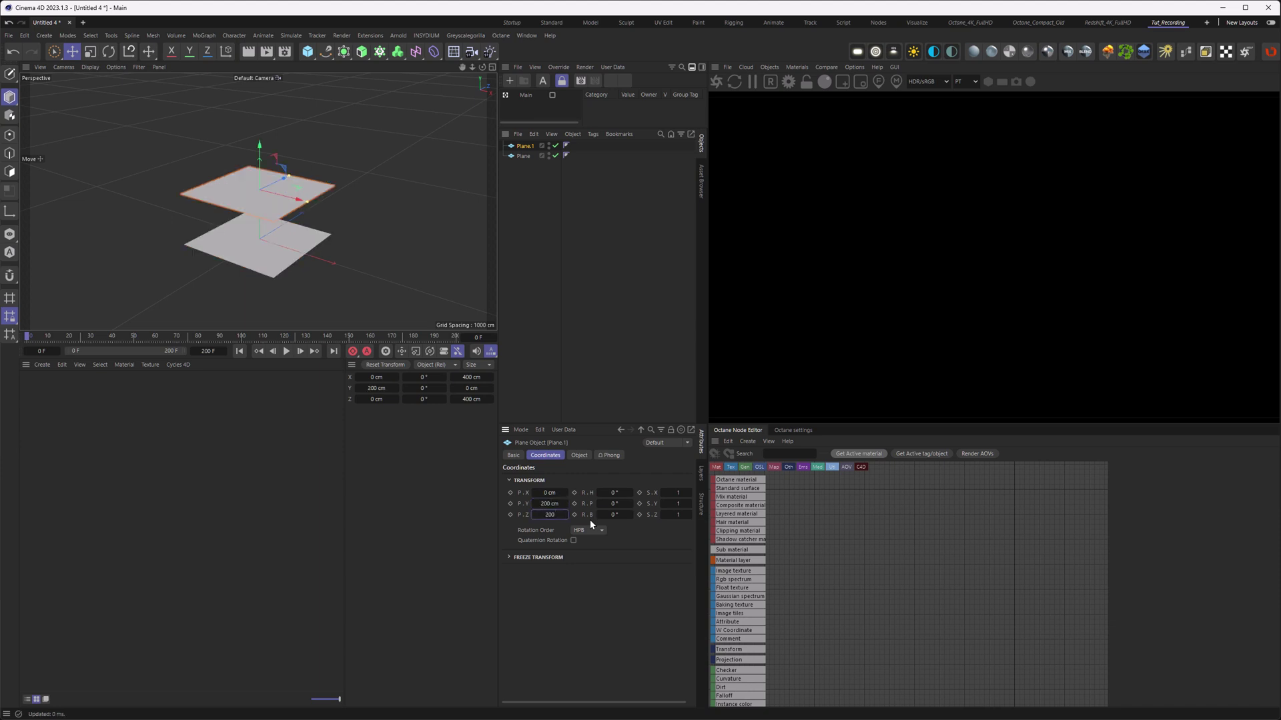
{"action": "type", "text": "200"}
{"action": "key", "text": "Return"}
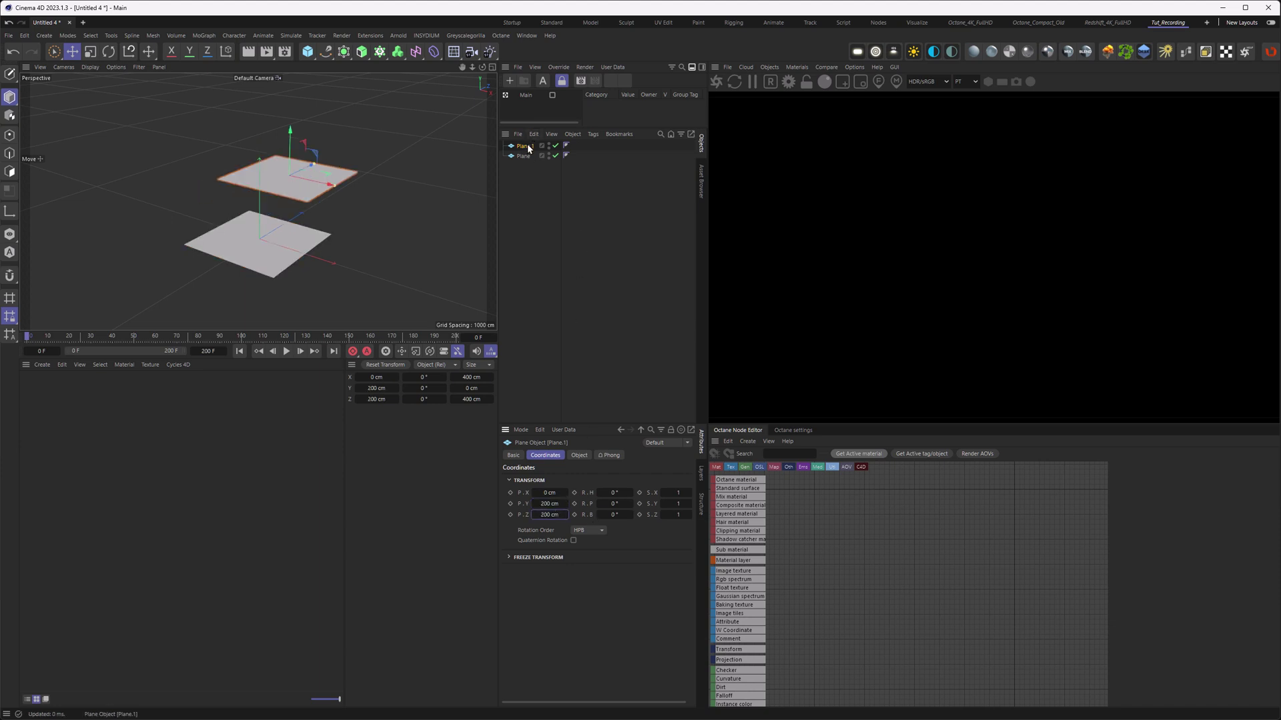
Stand the upper plane upright with orientation -Z and give both planes an 800 cm width.
{"action": "left_click", "coordinate": [578, 456]}
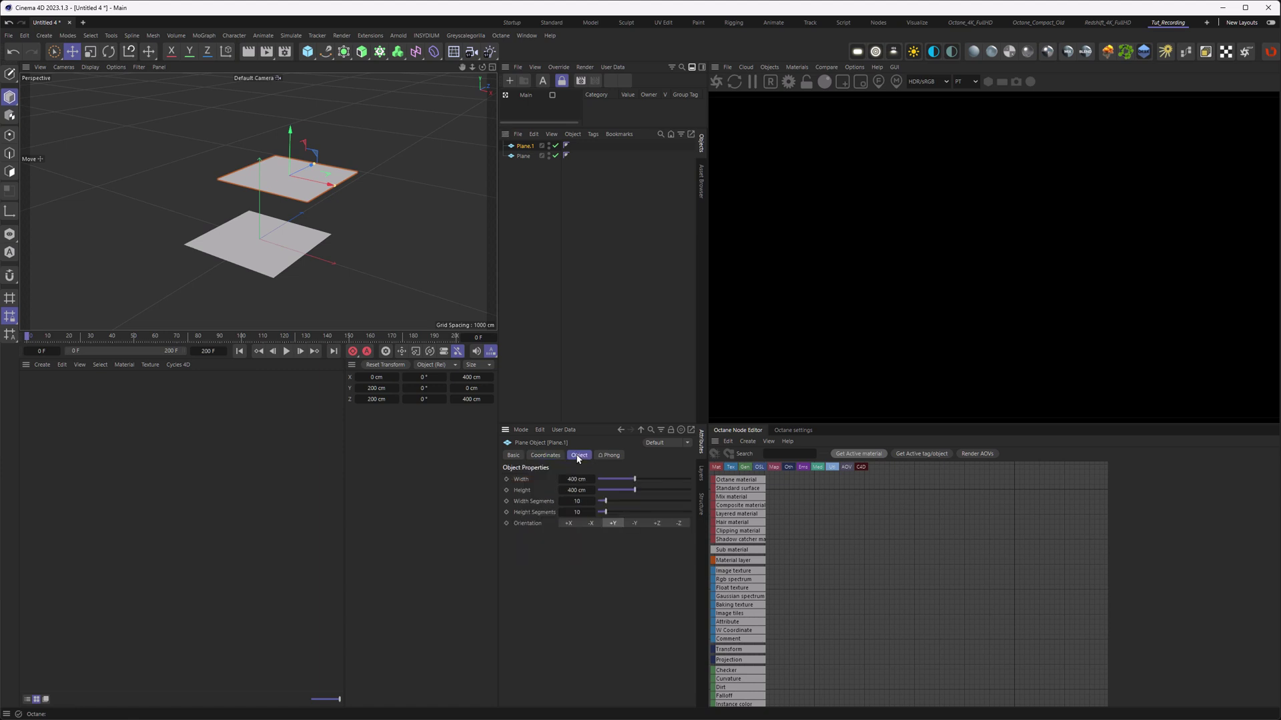
{"action": "left_click", "coordinate": [679, 523]}
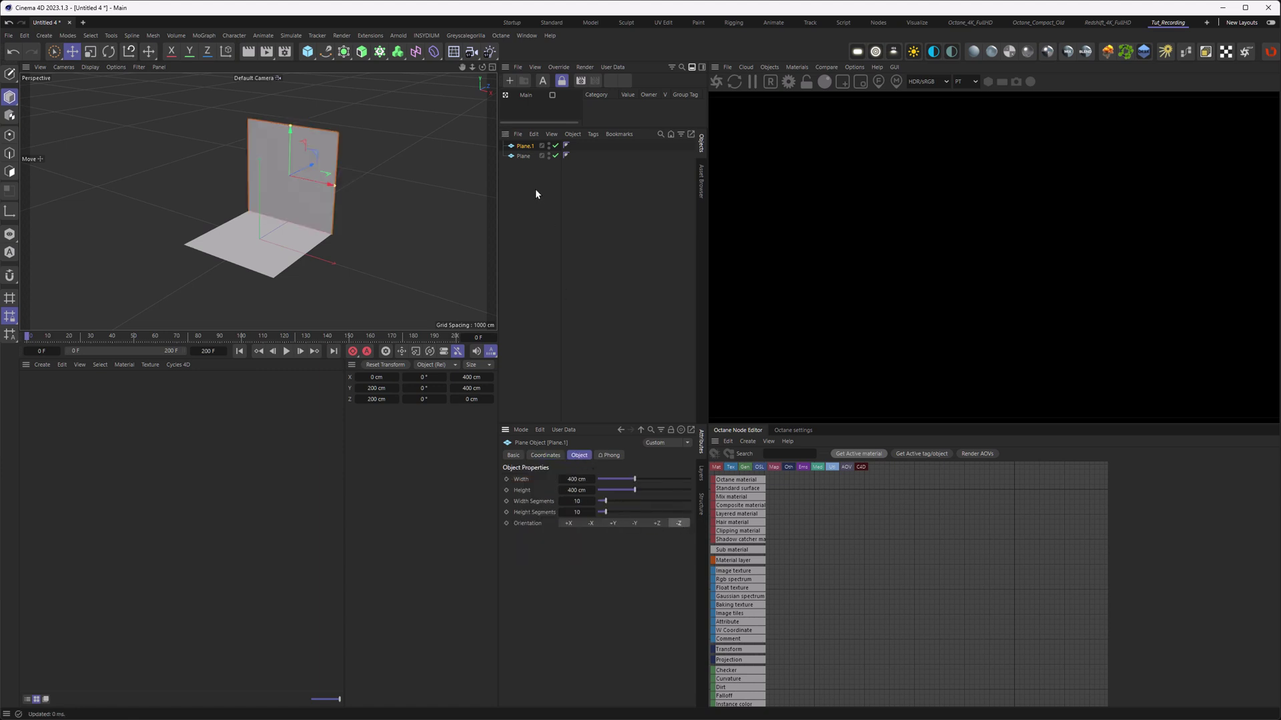
{"action": "left_click", "coordinate": [523, 156], "text": "ctrl"}
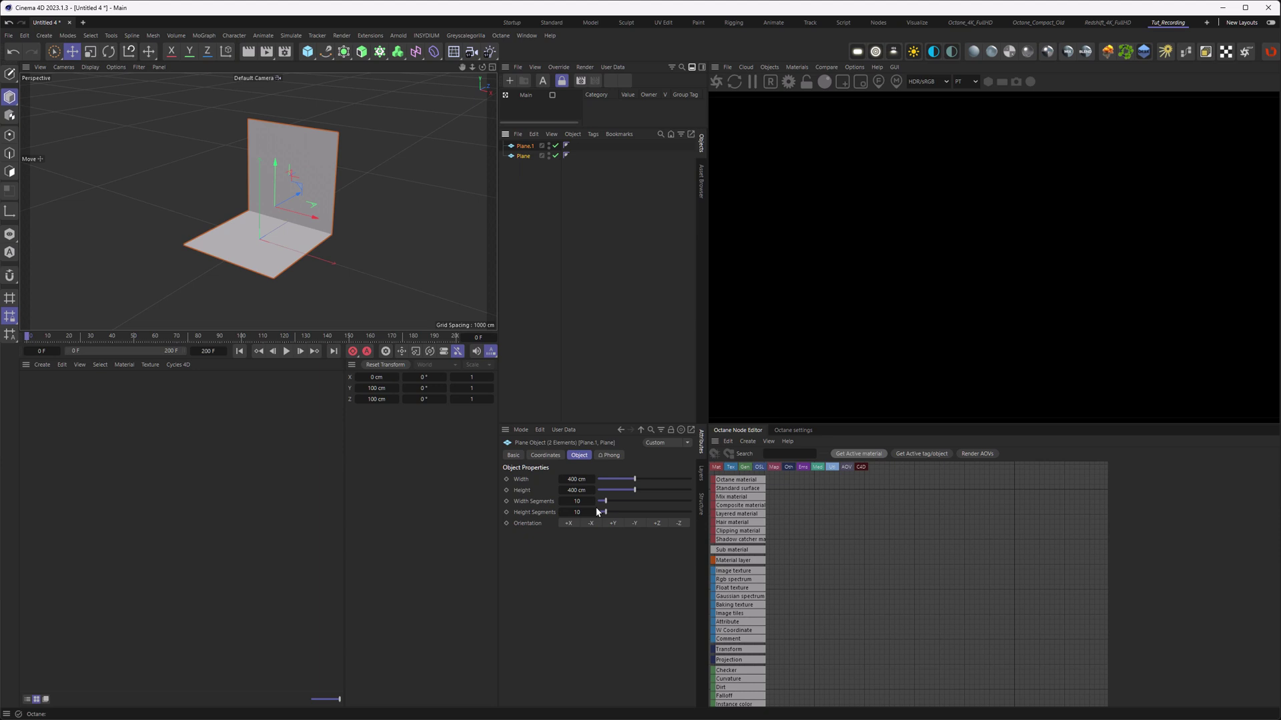
{"action": "left_click", "coordinate": [575, 480]}
{"action": "key", "text": "BackSpace"}
{"action": "type", "text": "800"}
{"action": "key", "text": "Return"}
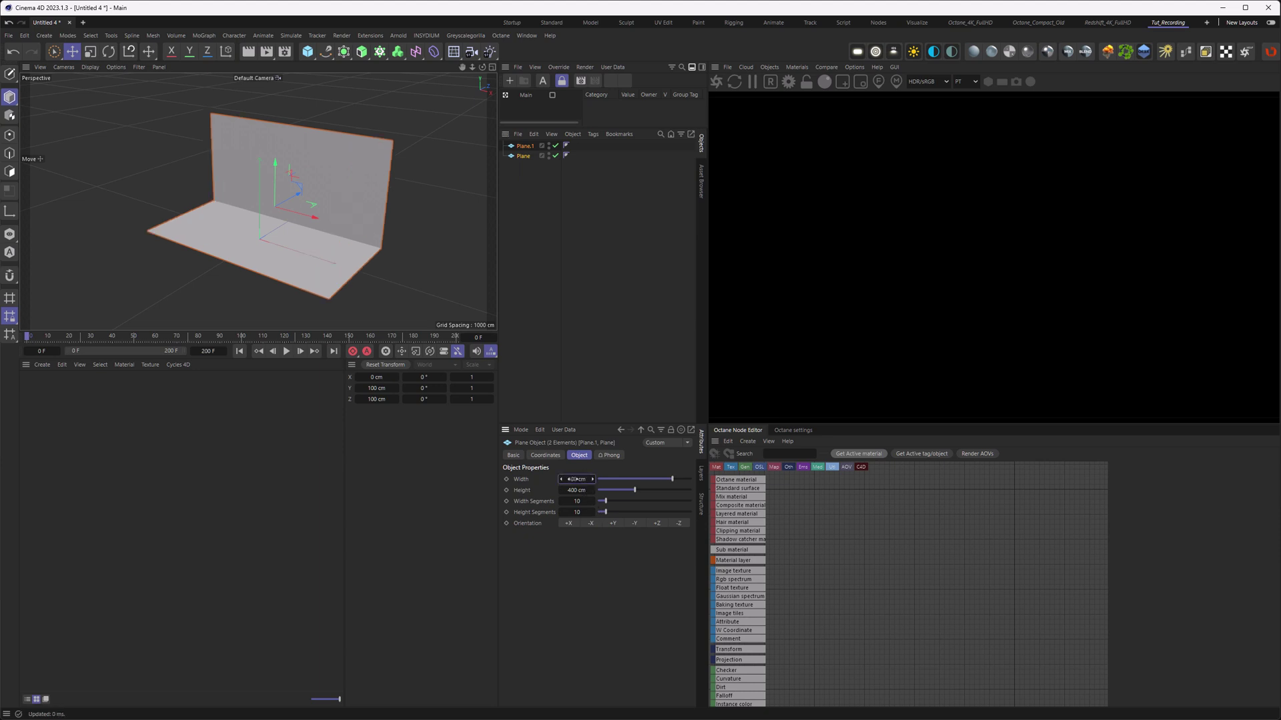
Rename Plane.1 to Plane_01.
{"action": "left_click", "coordinate": [529, 207]}
{"action": "double_click", "coordinate": [526, 146]}
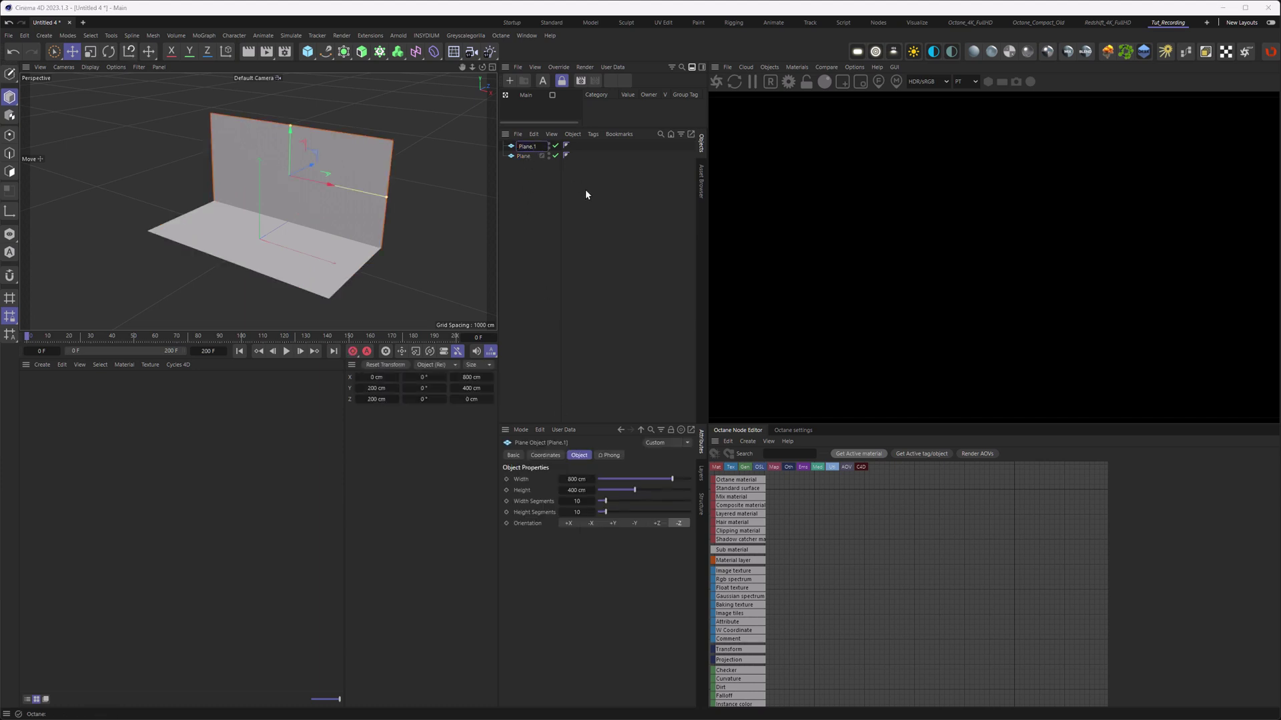
{"action": "type", "text": "Plane_01"}
{"action": "key", "text": "Return"}
{"action": "left_click", "coordinate": [540, 207]}
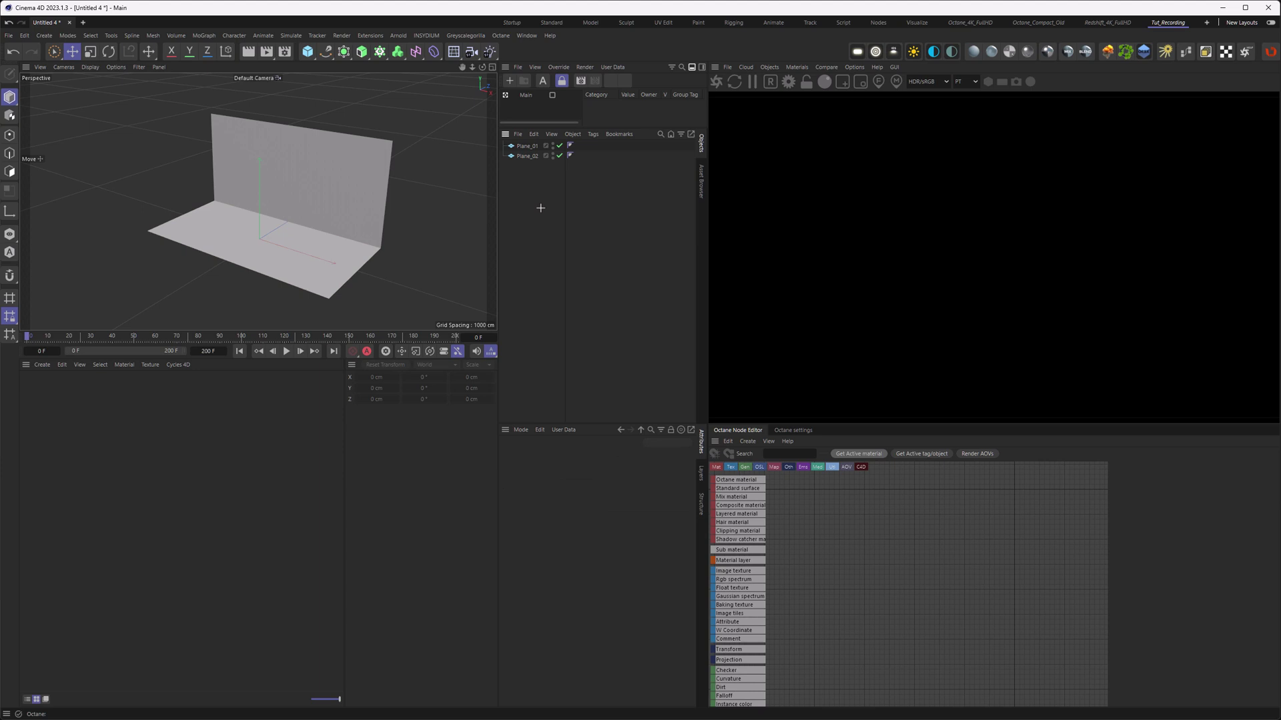
Add a camera and create an Octane Diffuse Material named Projection.
{"action": "left_click", "coordinate": [471, 51]}
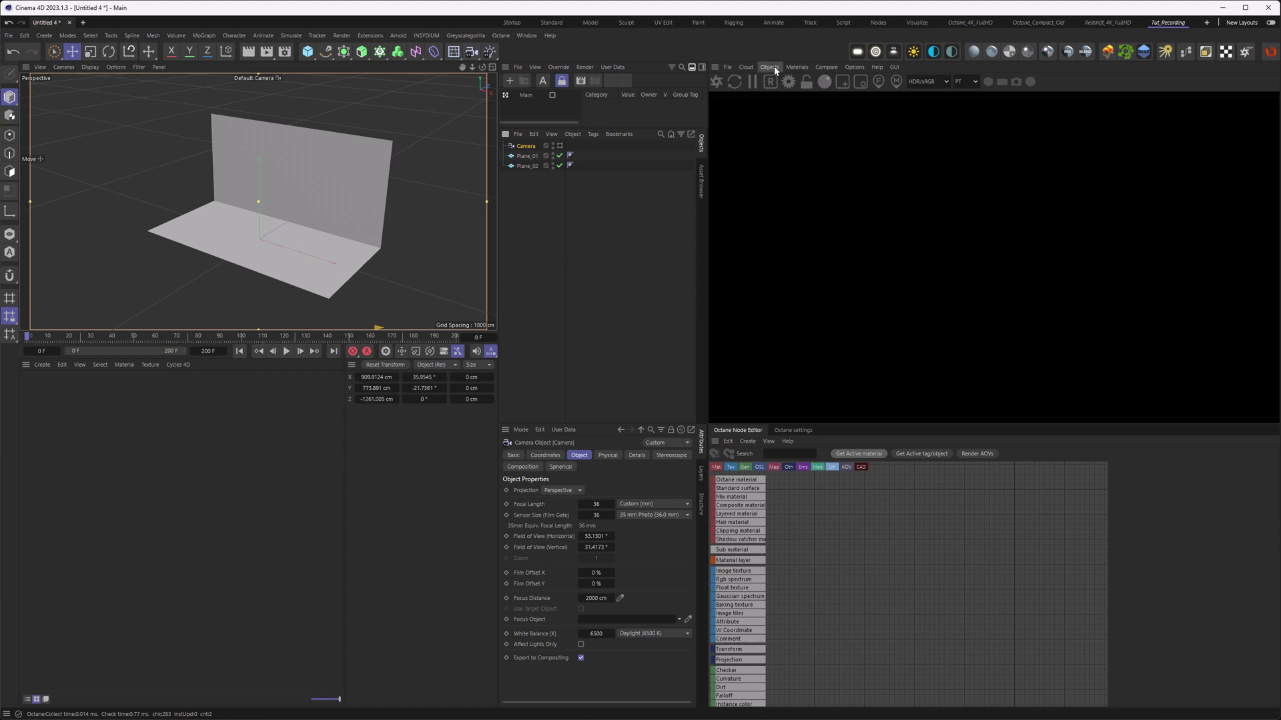
{"action": "left_click", "coordinate": [796, 66]}
{"action": "mouse_move", "coordinate": [814, 118]}
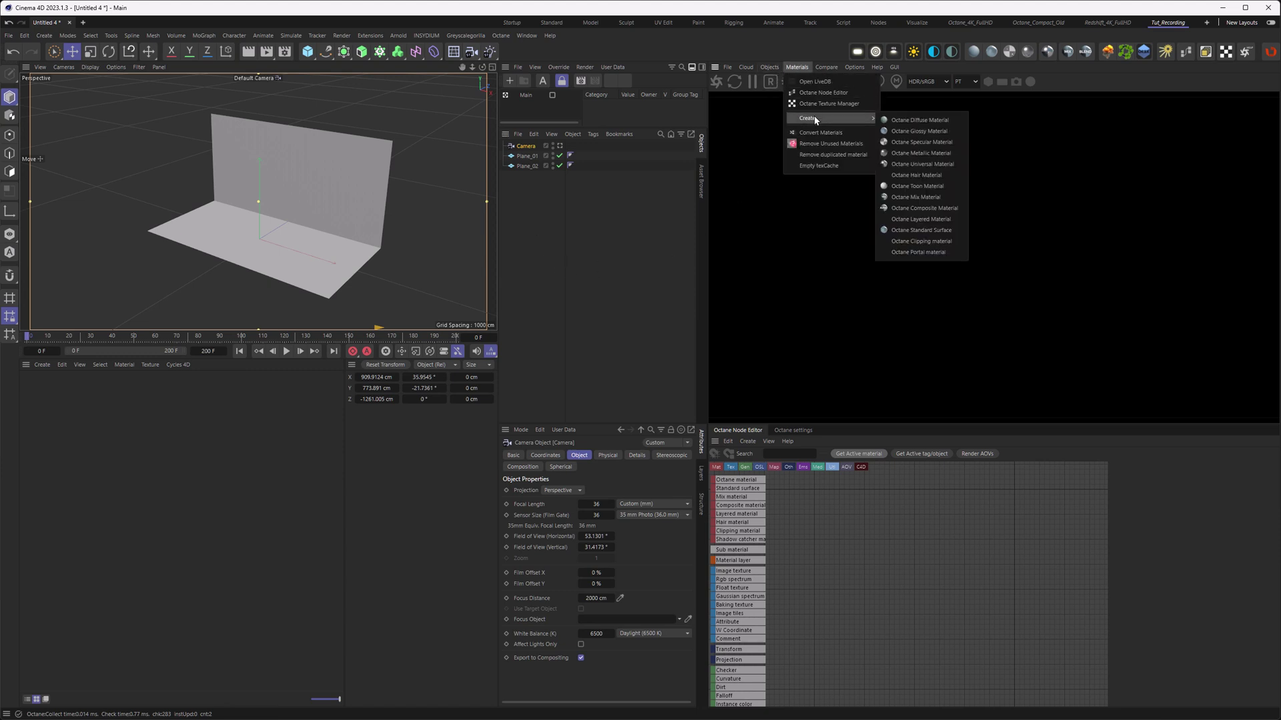
{"action": "left_click", "coordinate": [891, 120]}
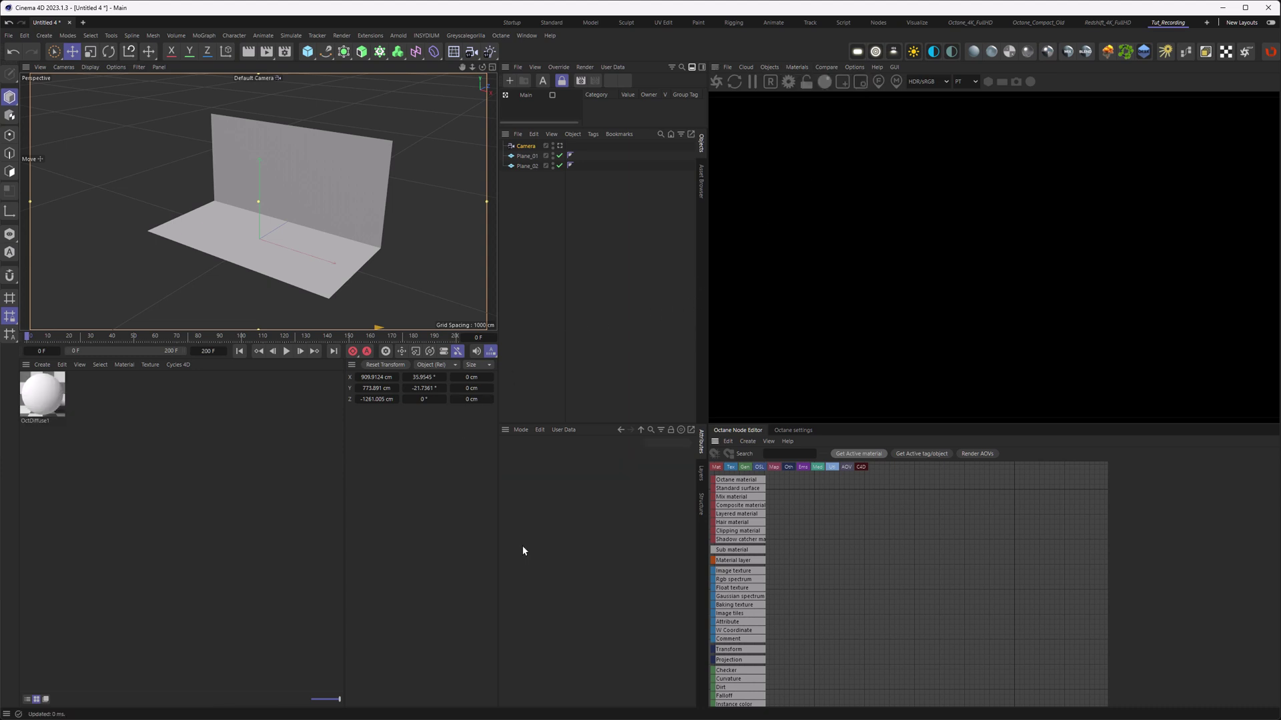
{"action": "double_click", "coordinate": [43, 420]}
{"action": "type", "text": "Projection"}
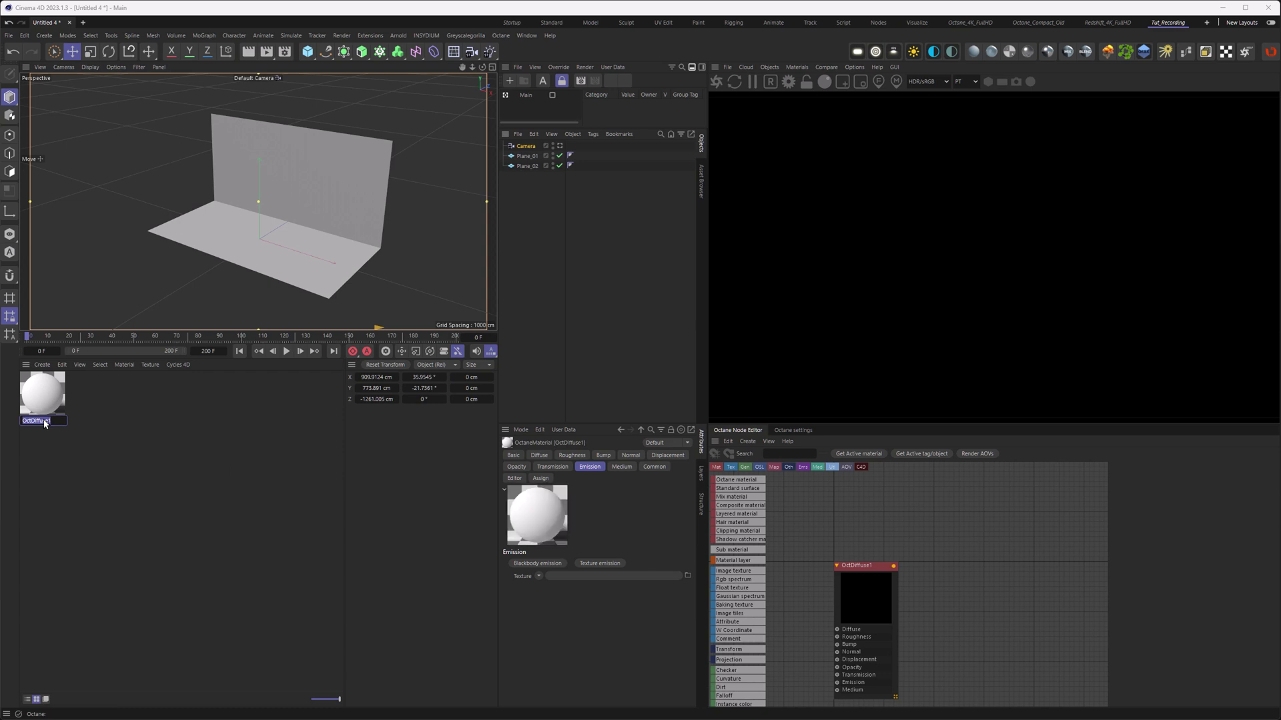
{"action": "key", "text": "Return"}
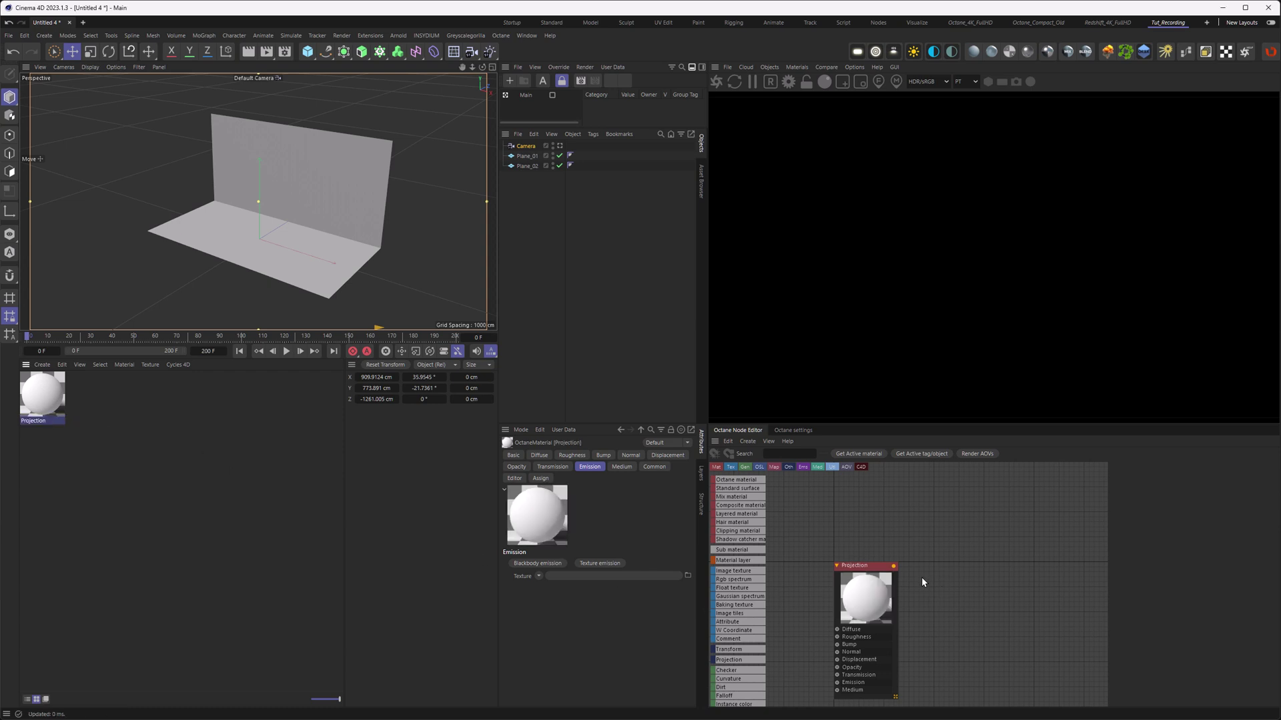
{"action": "middle_click_drag", "start_coordinate": [922, 582], "coordinate": [1066, 515]}
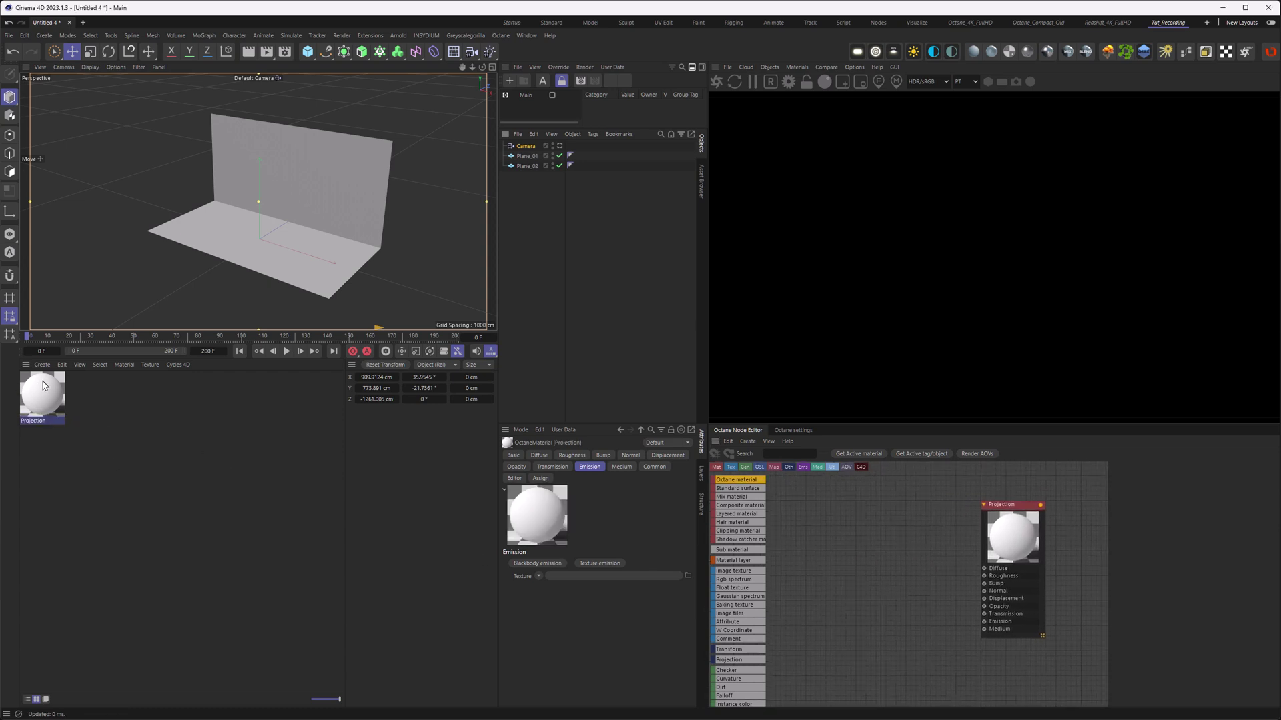
Set the Projection material's diffuse colour to black (RGB 0).
{"action": "left_click", "coordinate": [539, 455]}
{"action": "left_click", "coordinate": [558, 576]}
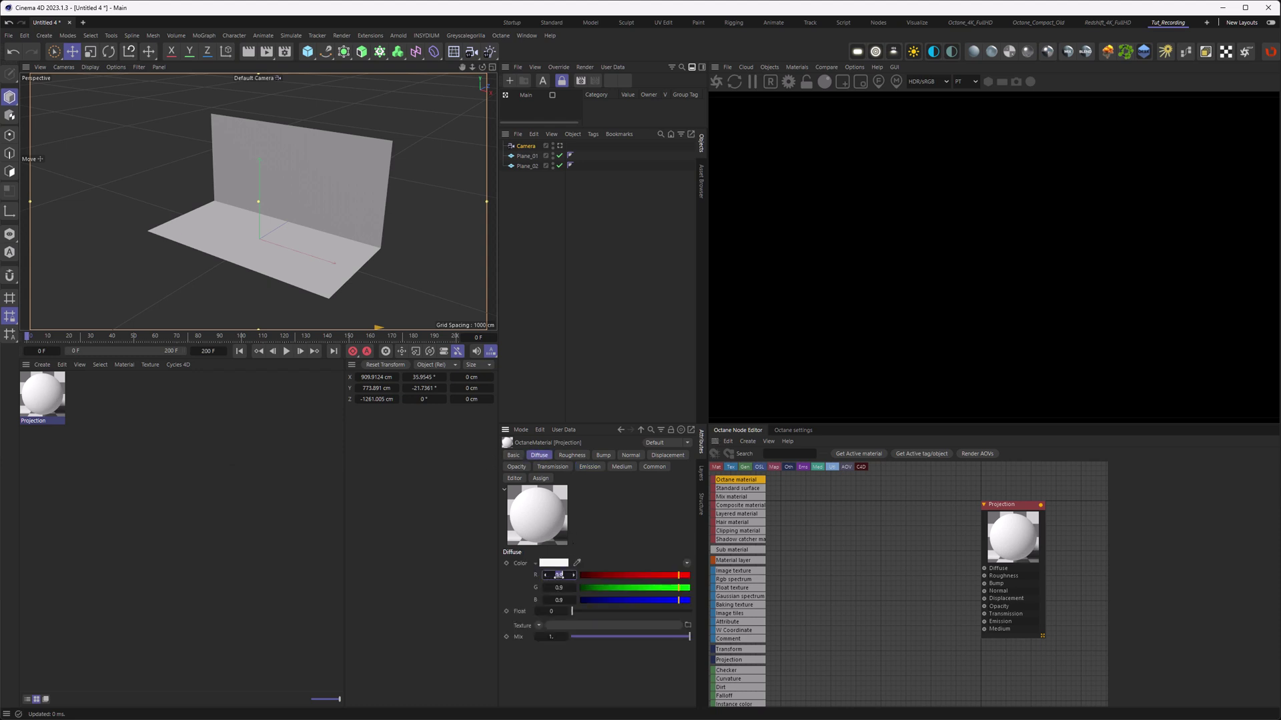
{"action": "type", "text": "0"}
{"action": "key", "text": "Tab"}
{"action": "type", "text": "0"}
{"action": "key", "text": "Tab"}
{"action": "type", "text": "0"}
{"action": "key", "text": "Return"}
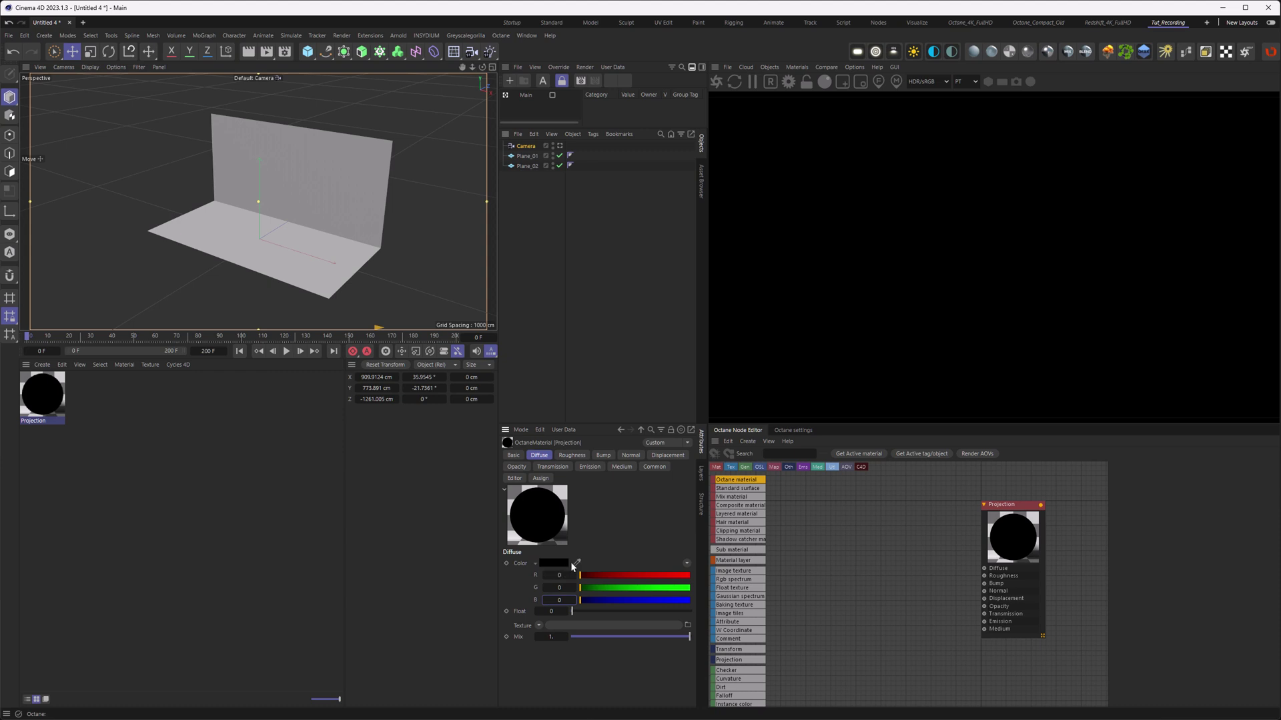
{"action": "left_click", "coordinate": [587, 467]}
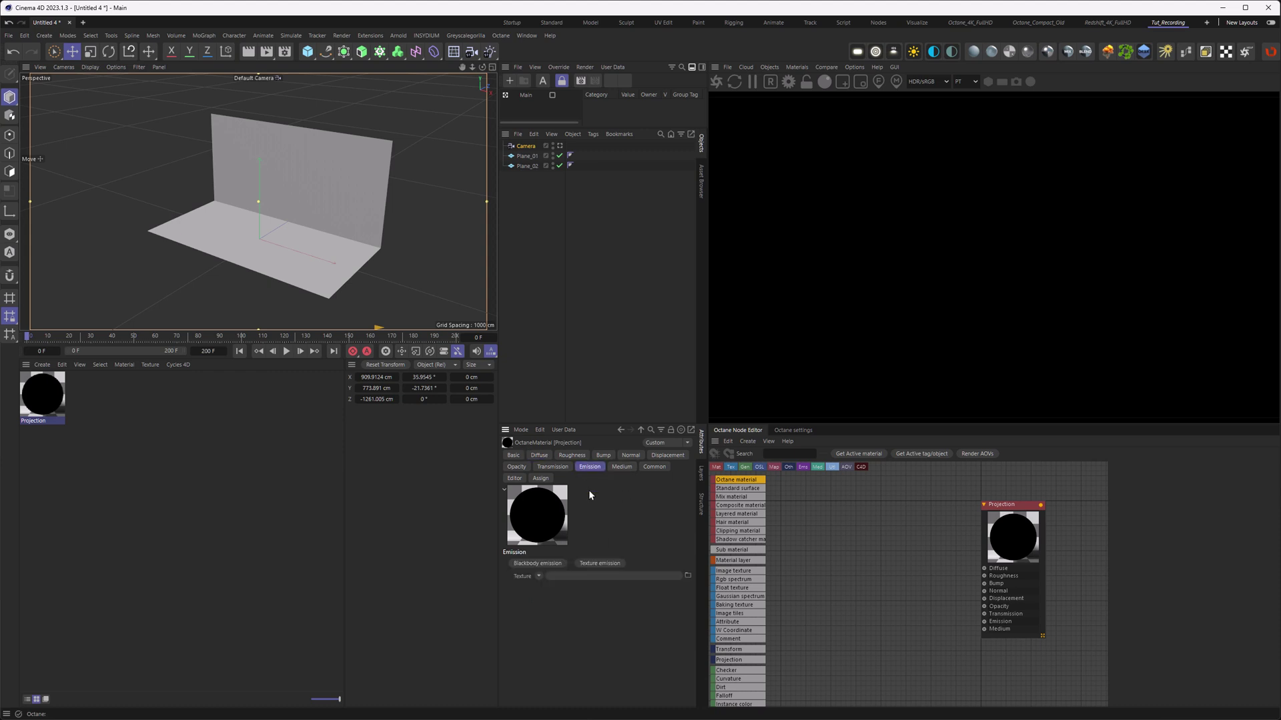
Add Texture Emission fed by an Image texture loading the Sony Center photo from the 2D folder.
{"action": "left_click", "coordinate": [599, 563]}
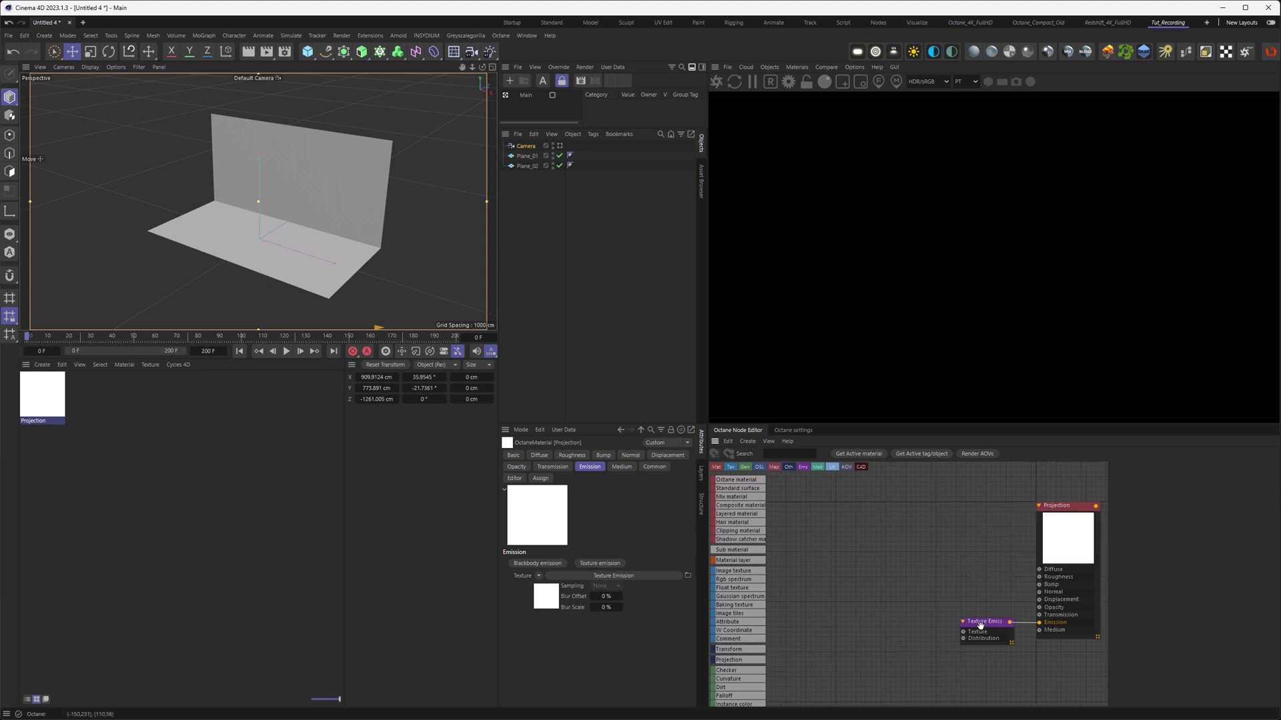
{"action": "left_click_drag", "start_coordinate": [980, 625], "coordinate": [900, 625]}
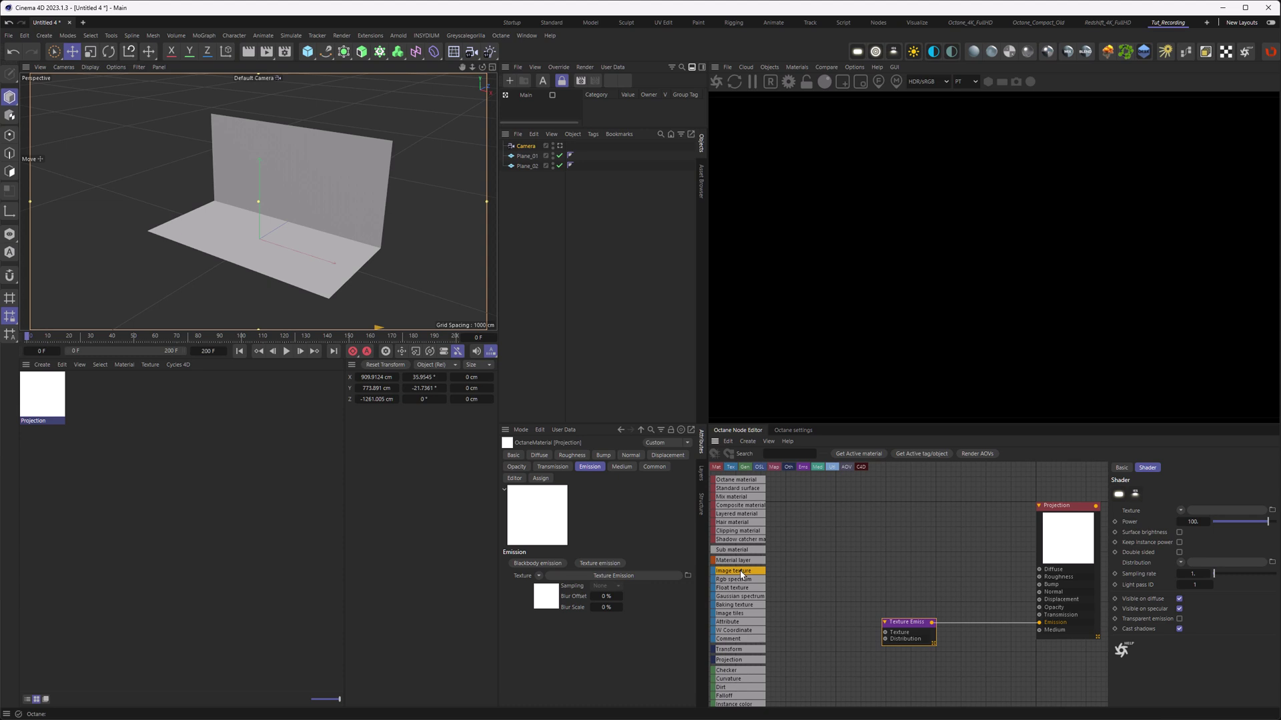
{"action": "left_click_drag", "start_coordinate": [739, 573], "coordinate": [810, 541]}
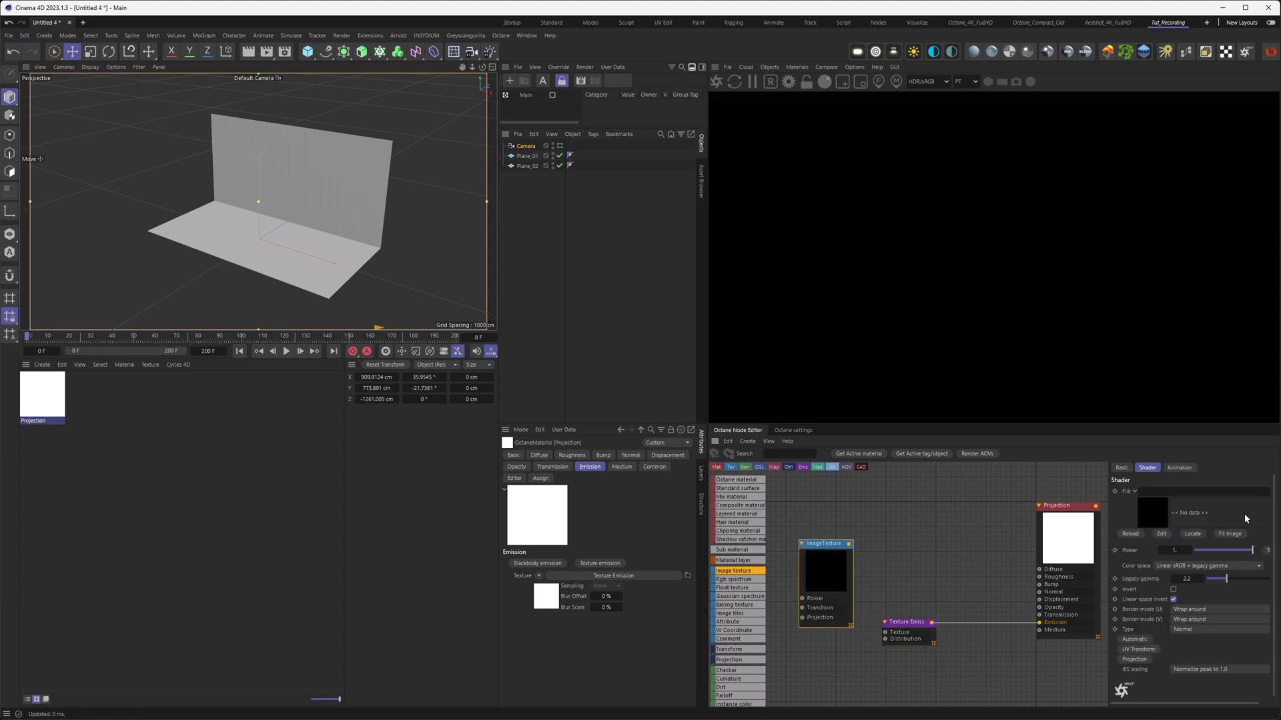
{"action": "left_click", "coordinate": [1266, 491]}
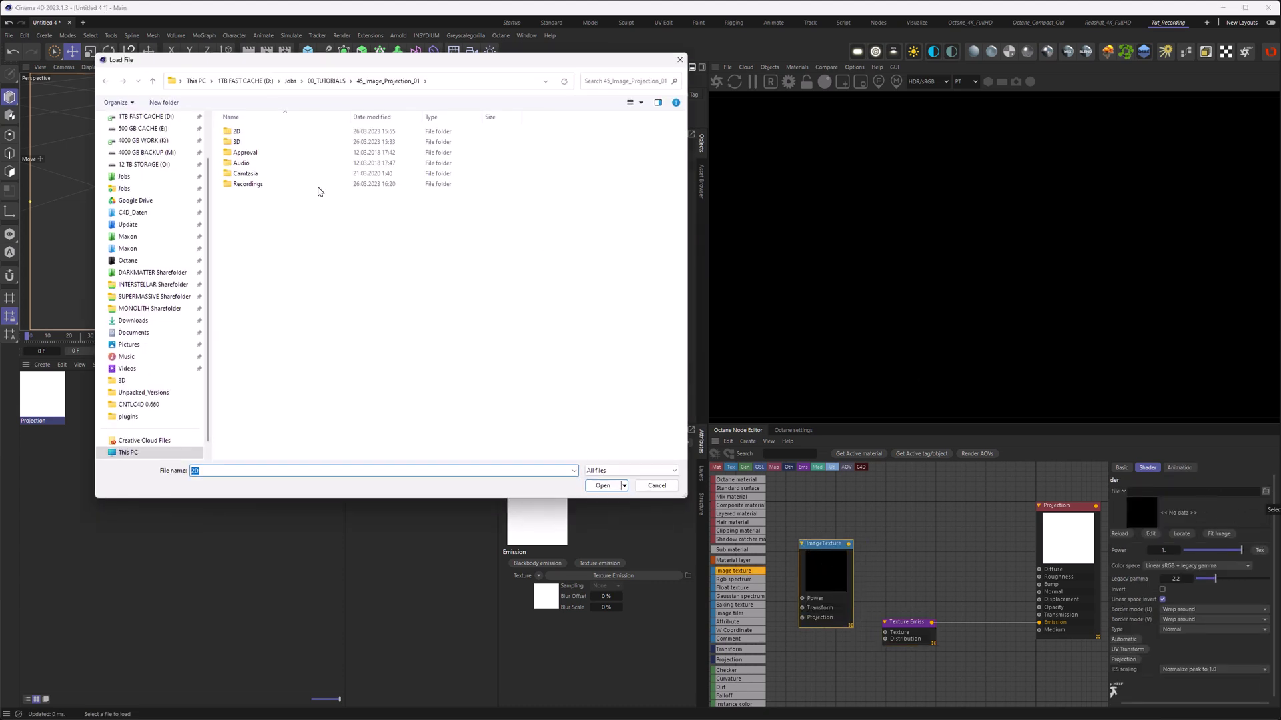
{"action": "left_click", "coordinate": [252, 133]}
{"action": "double_click", "coordinate": [252, 137]}
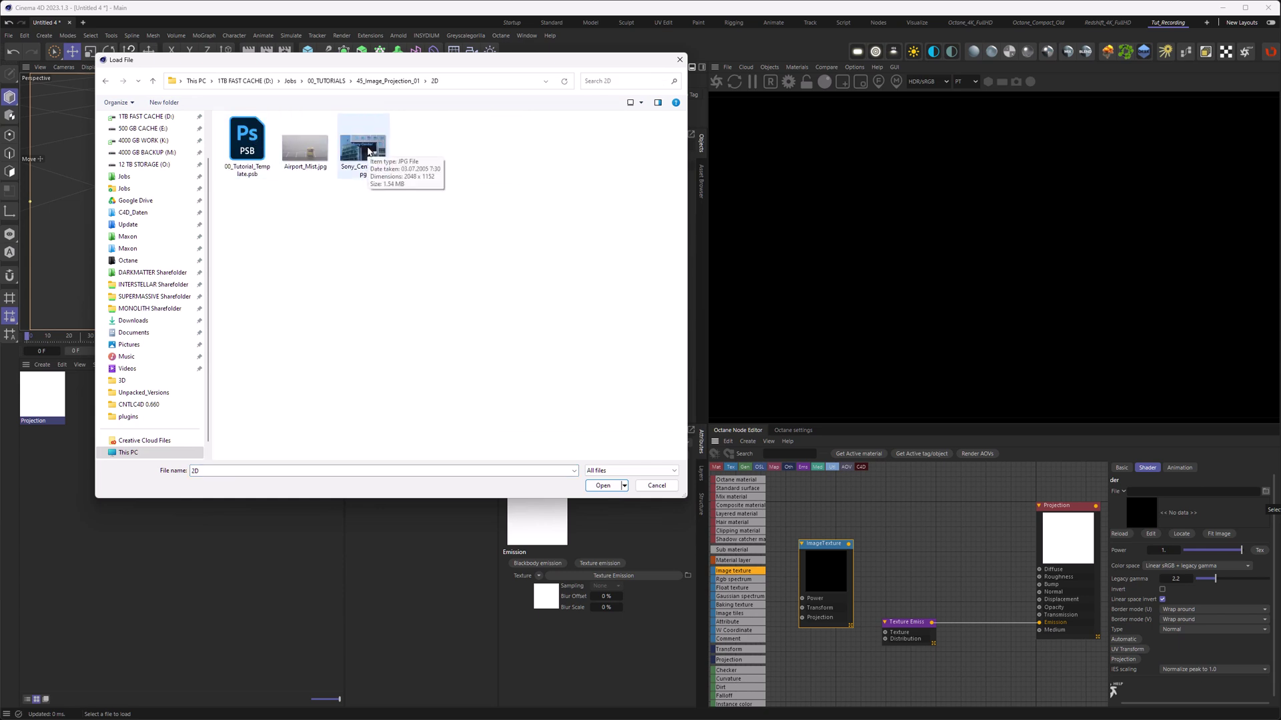
{"action": "double_click", "coordinate": [368, 152]}
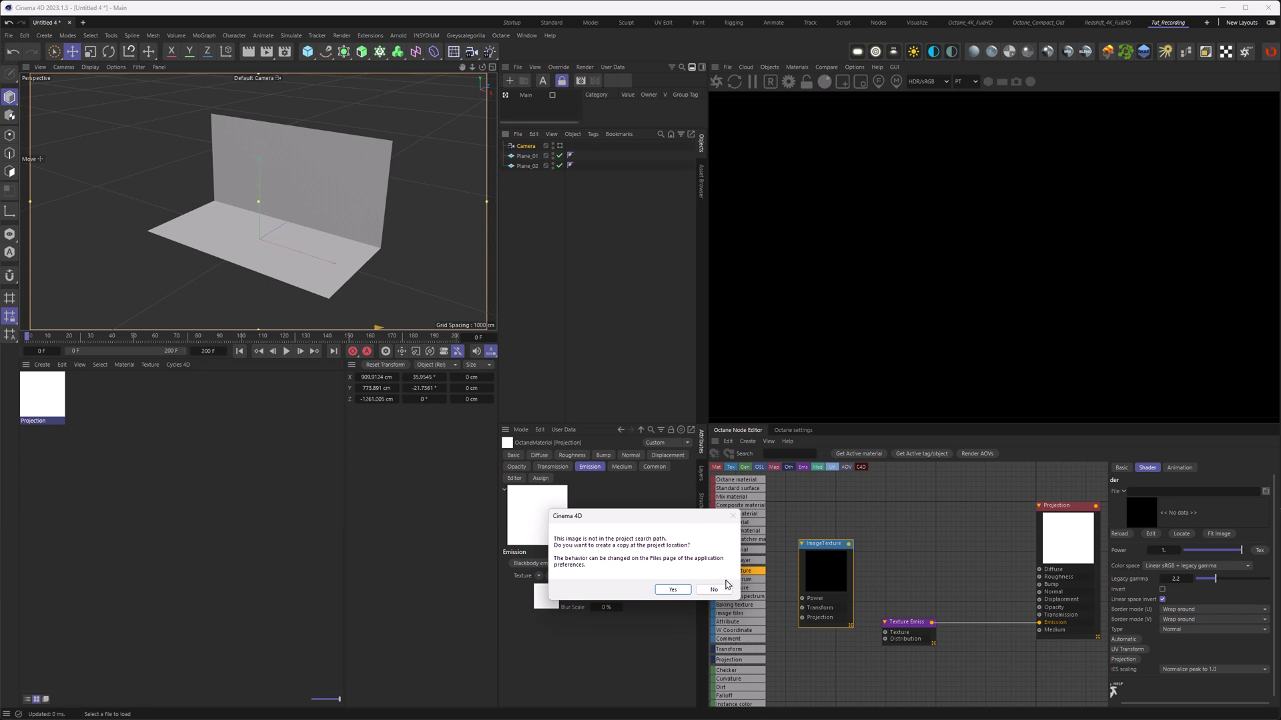
{"action": "left_click", "coordinate": [710, 587]}
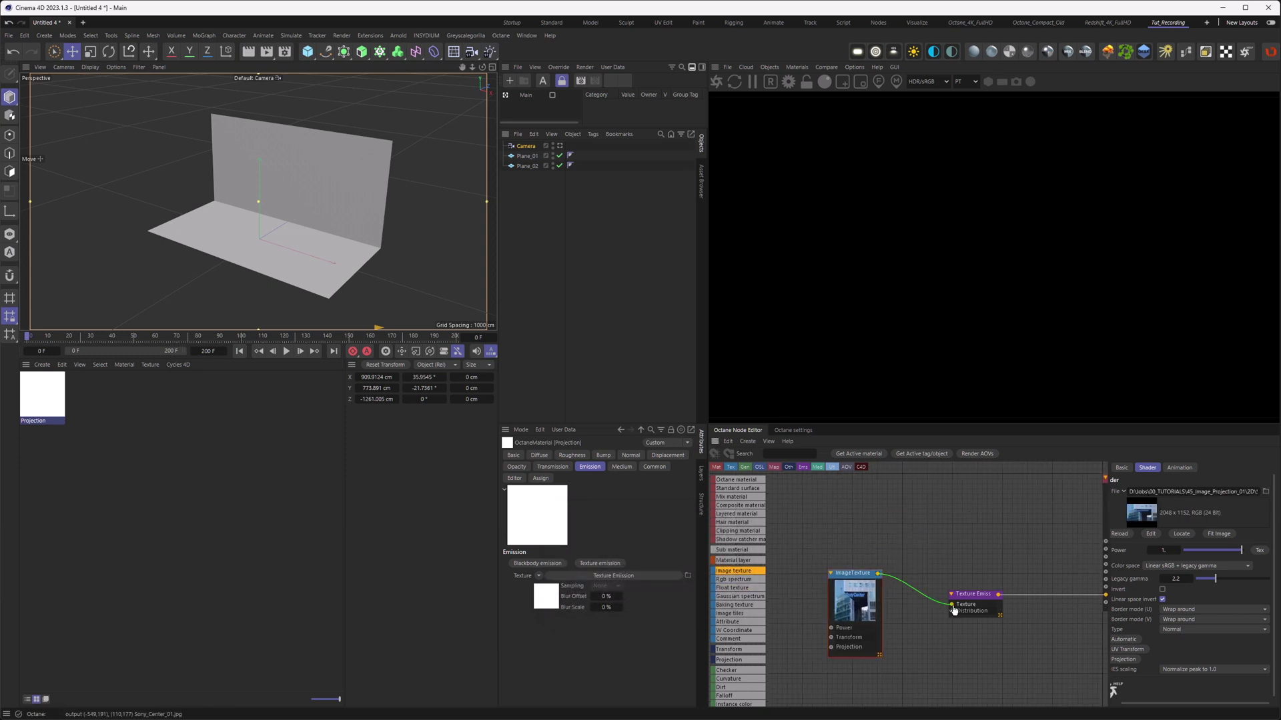
Arrange the nodes and set the Texture Emission power to 1.
{"action": "left_click_drag", "start_coordinate": [864, 591], "coordinate": [913, 617]}
{"action": "middle_click_drag", "start_coordinate": [991, 559], "coordinate": [910, 526]}
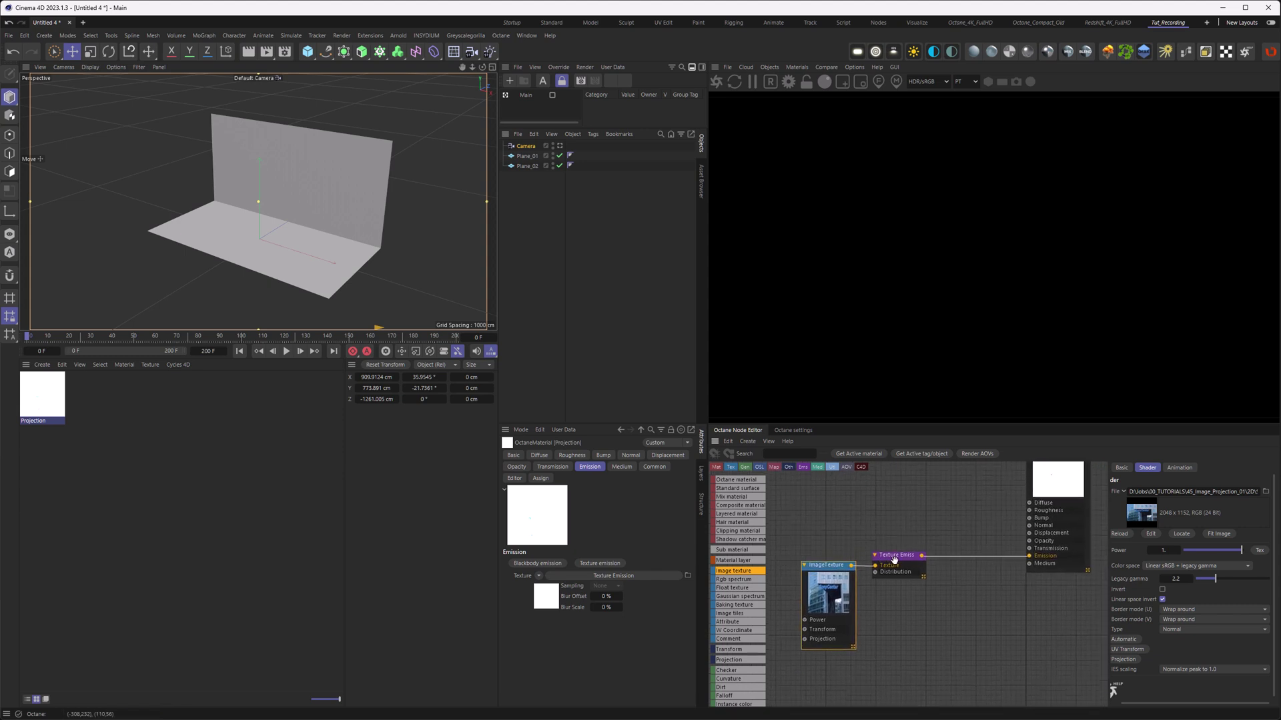
{"action": "middle_click_drag", "start_coordinate": [985, 504], "coordinate": [982, 540]}
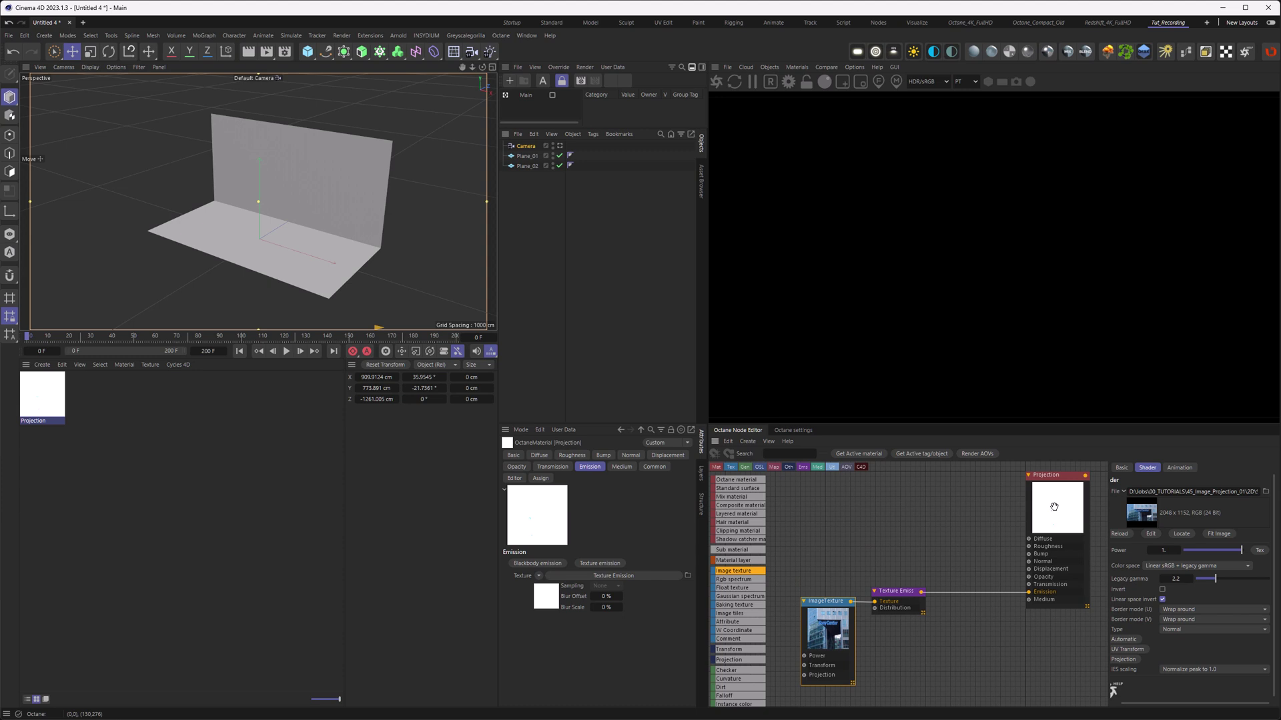
{"action": "left_click", "coordinate": [899, 595]}
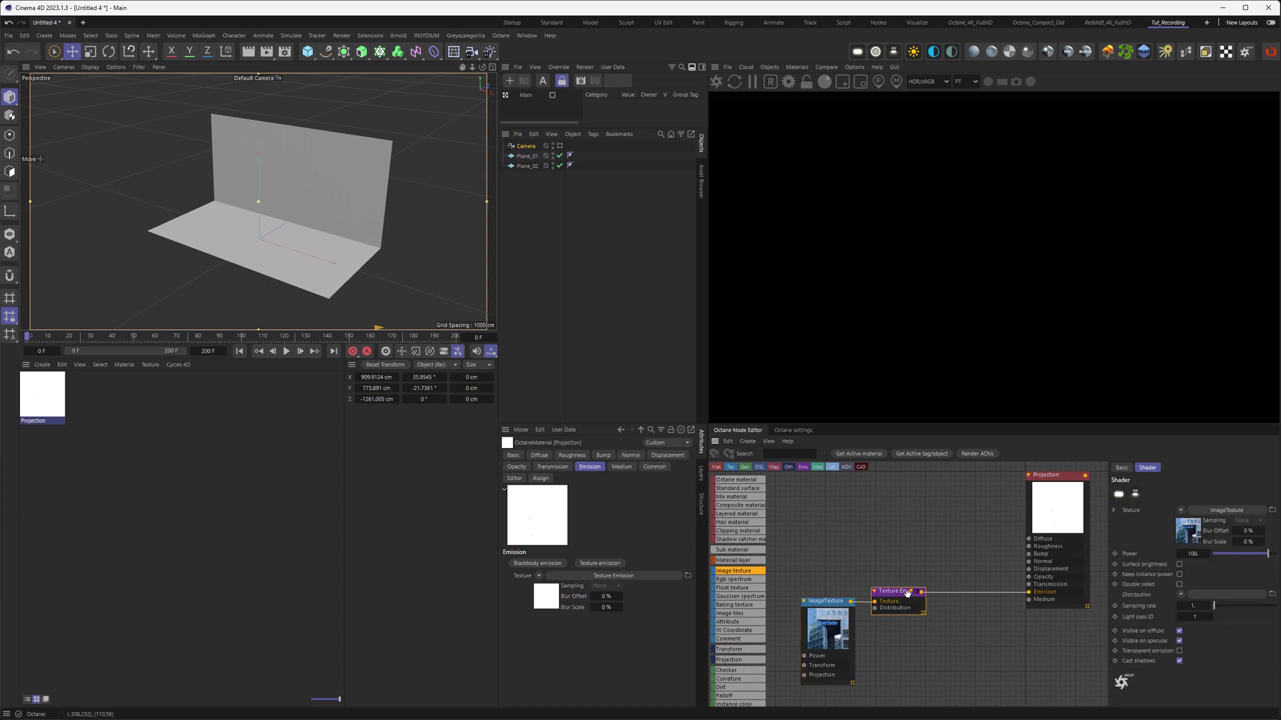
{"action": "double_click", "coordinate": [1192, 554]}
{"action": "type", "text": "1"}
{"action": "key", "text": "Return"}
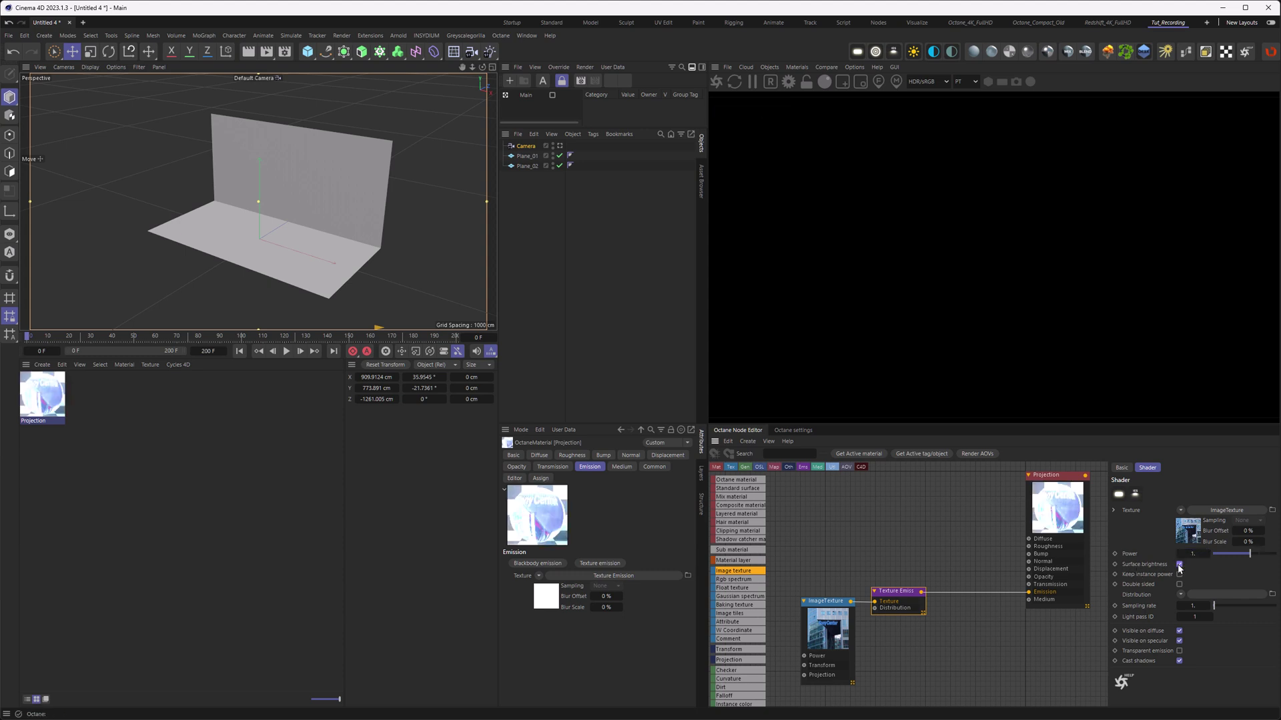
Enable Surface brightness on the emission and apply the Projection material to Plane_01 and Plane_02.
{"action": "left_click", "coordinate": [1180, 564]}
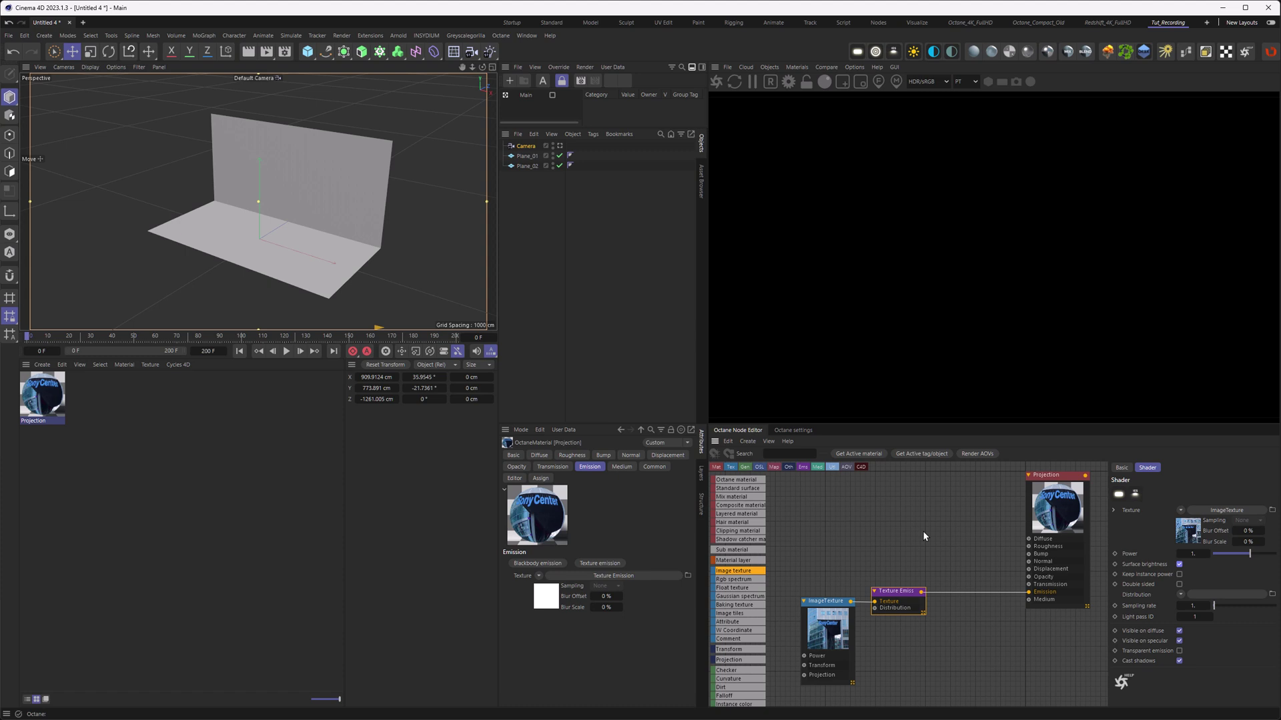
{"action": "left_click_drag", "start_coordinate": [736, 513], "coordinate": [529, 167]}
{"action": "scroll", "coordinate": [307, 267], "scroll_direction": "up", "scroll_amount": 6}
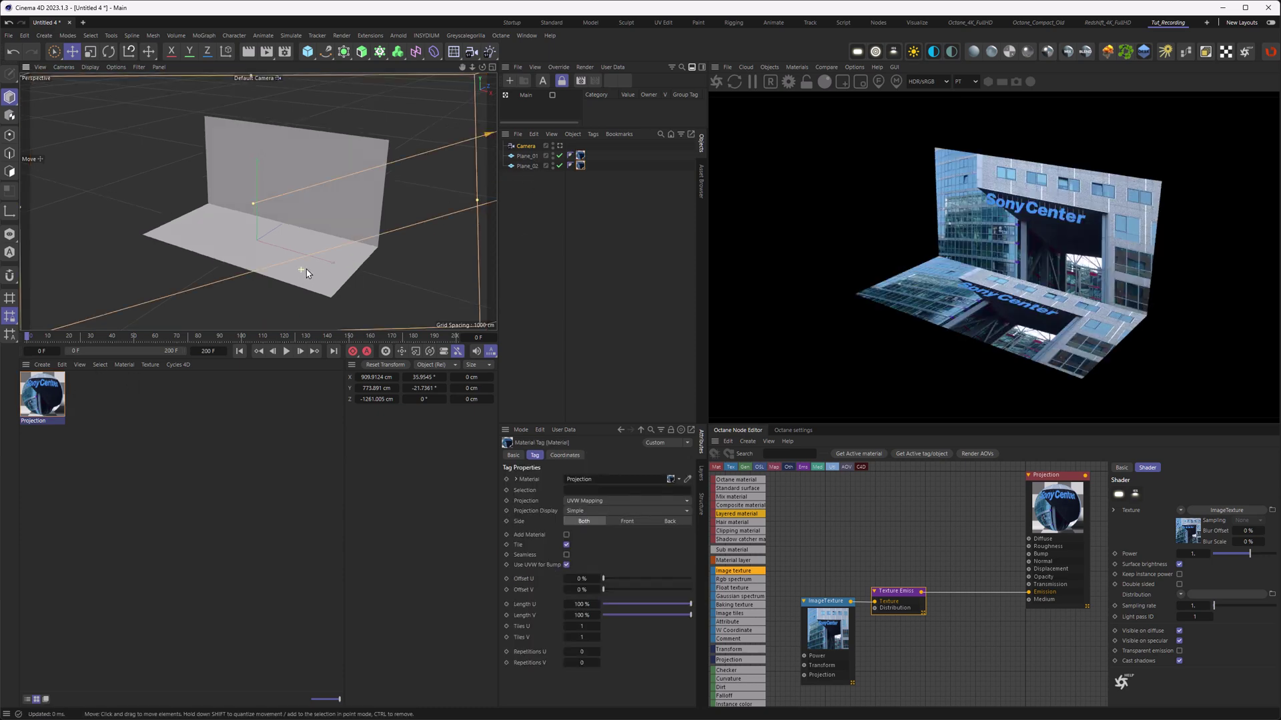
{"action": "left_click_drag", "start_coordinate": [305, 248], "coordinate": [294, 237], "text": "alt"}
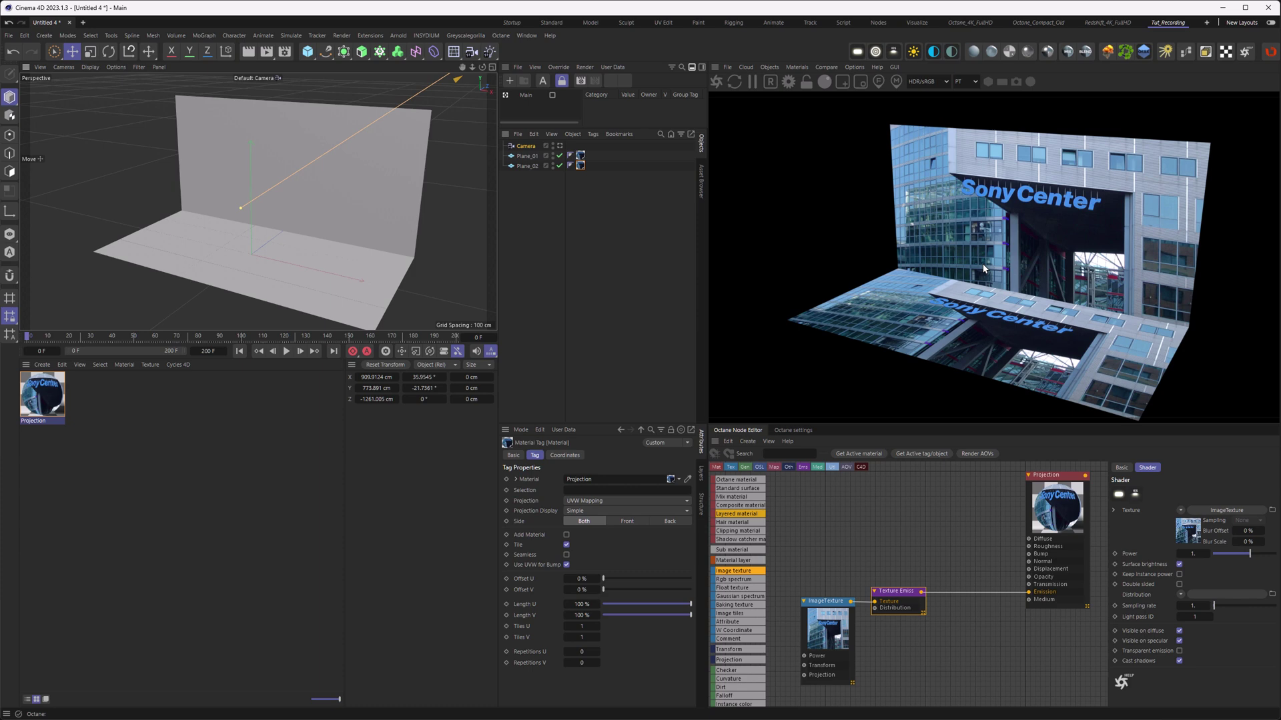
Set both material tags to Camera Mapping from the Camera with HDTV (16:9) film aspect.
{"action": "left_click", "coordinate": [561, 146]}
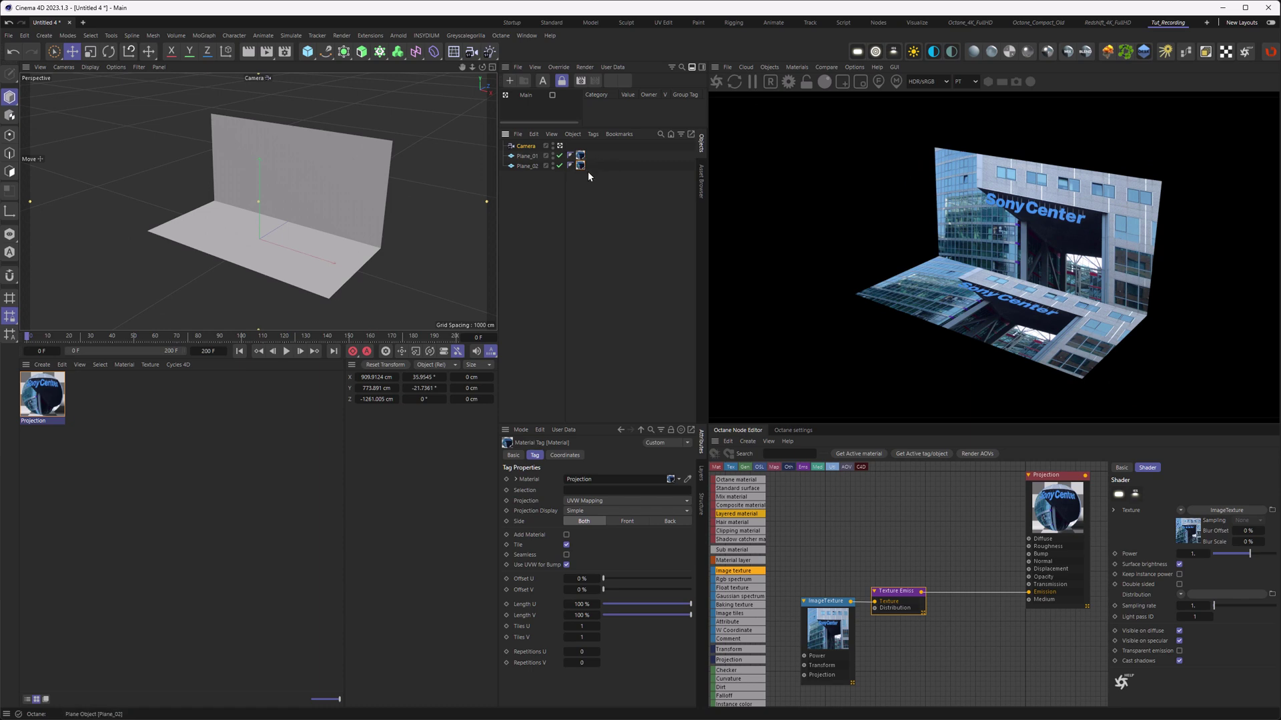
{"action": "left_click", "coordinate": [580, 165], "text": "ctrl"}
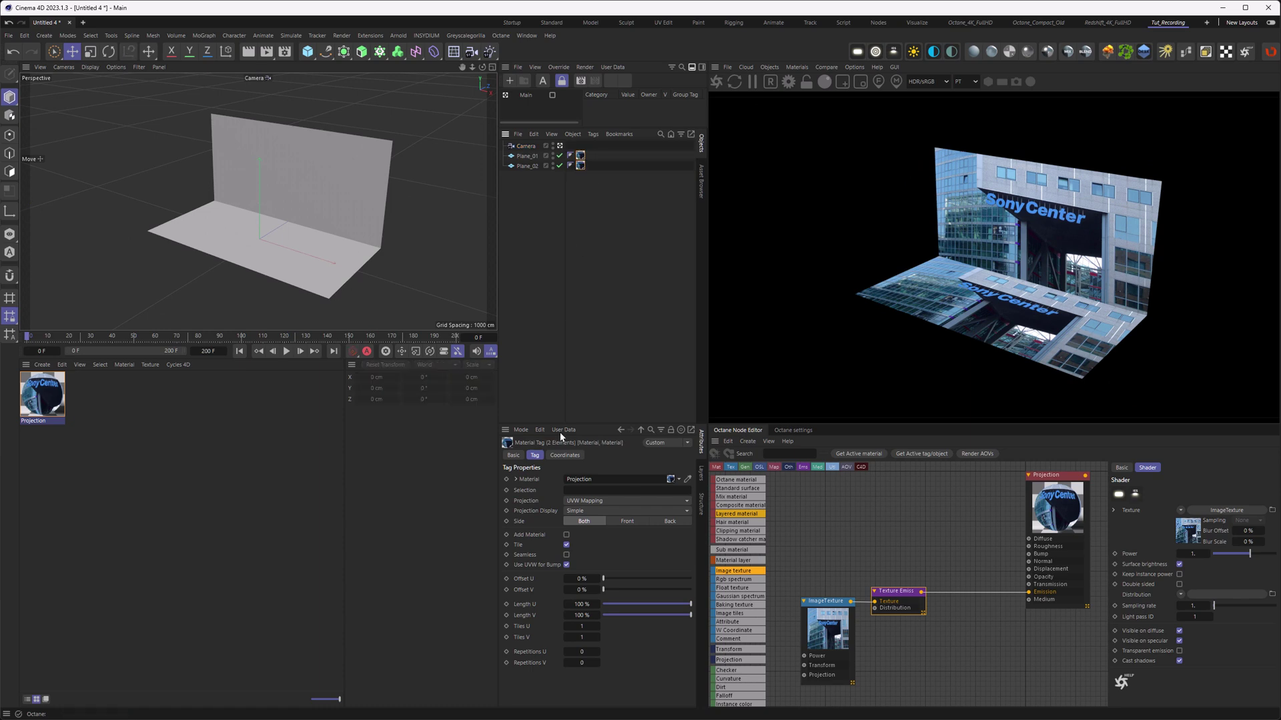
{"action": "left_click", "coordinate": [587, 502]}
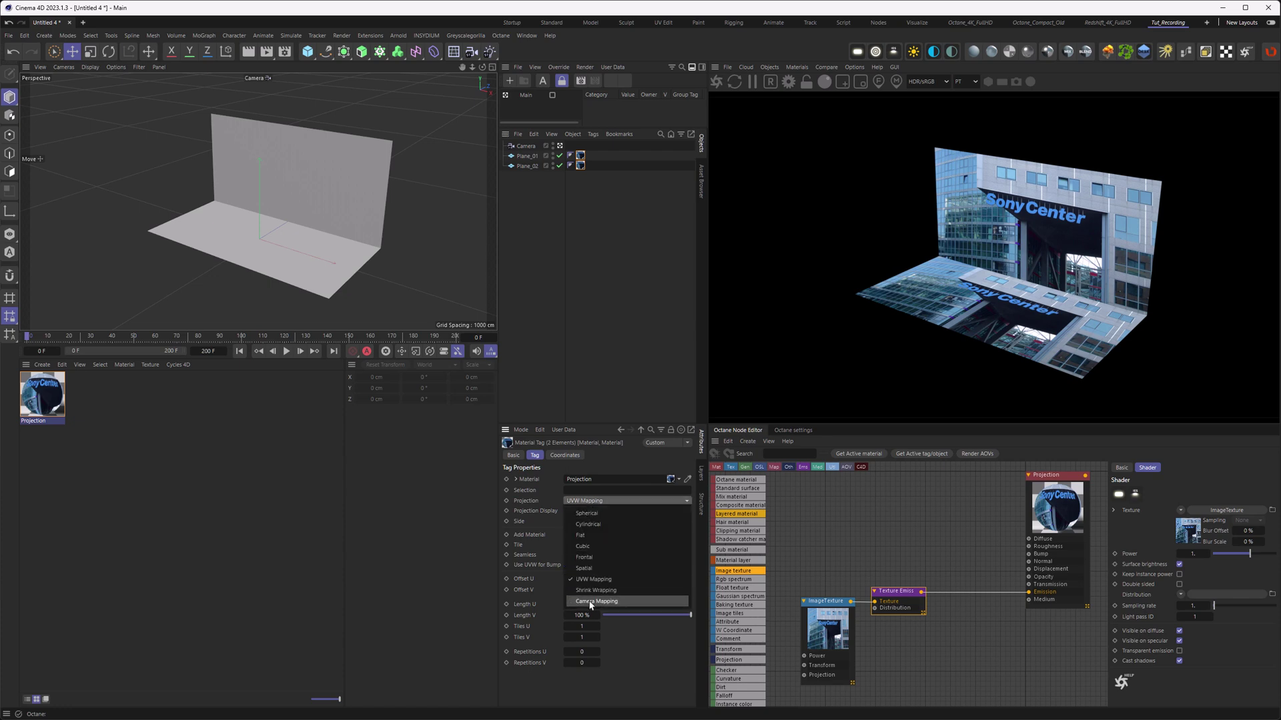
{"action": "left_click", "coordinate": [596, 601]}
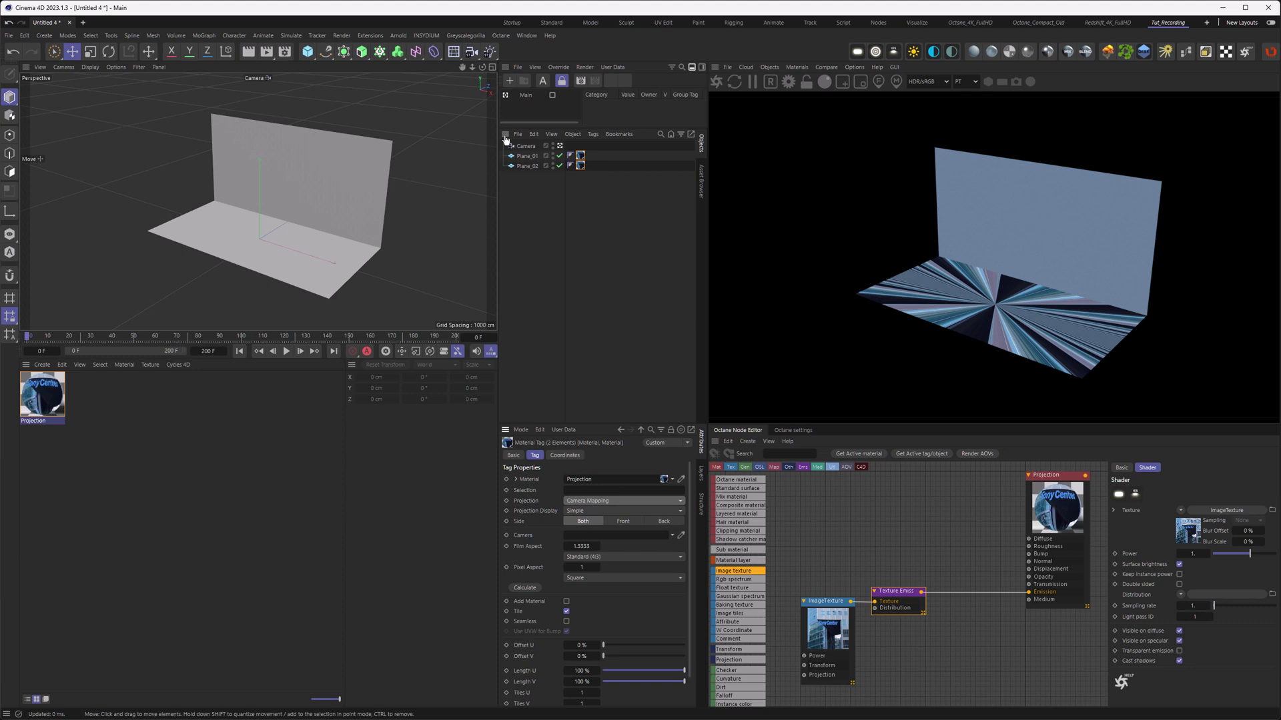
{"action": "left_click_drag", "start_coordinate": [527, 145], "coordinate": [582, 541]}
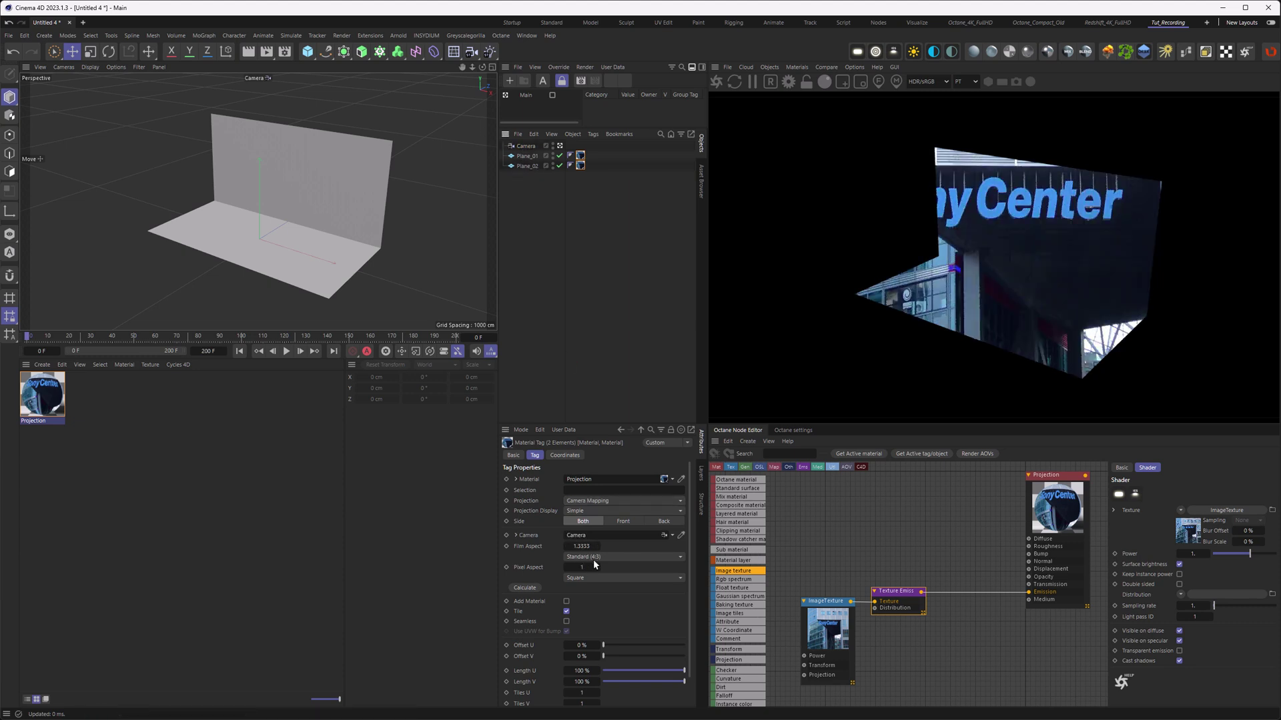
{"action": "left_click", "coordinate": [593, 557]}
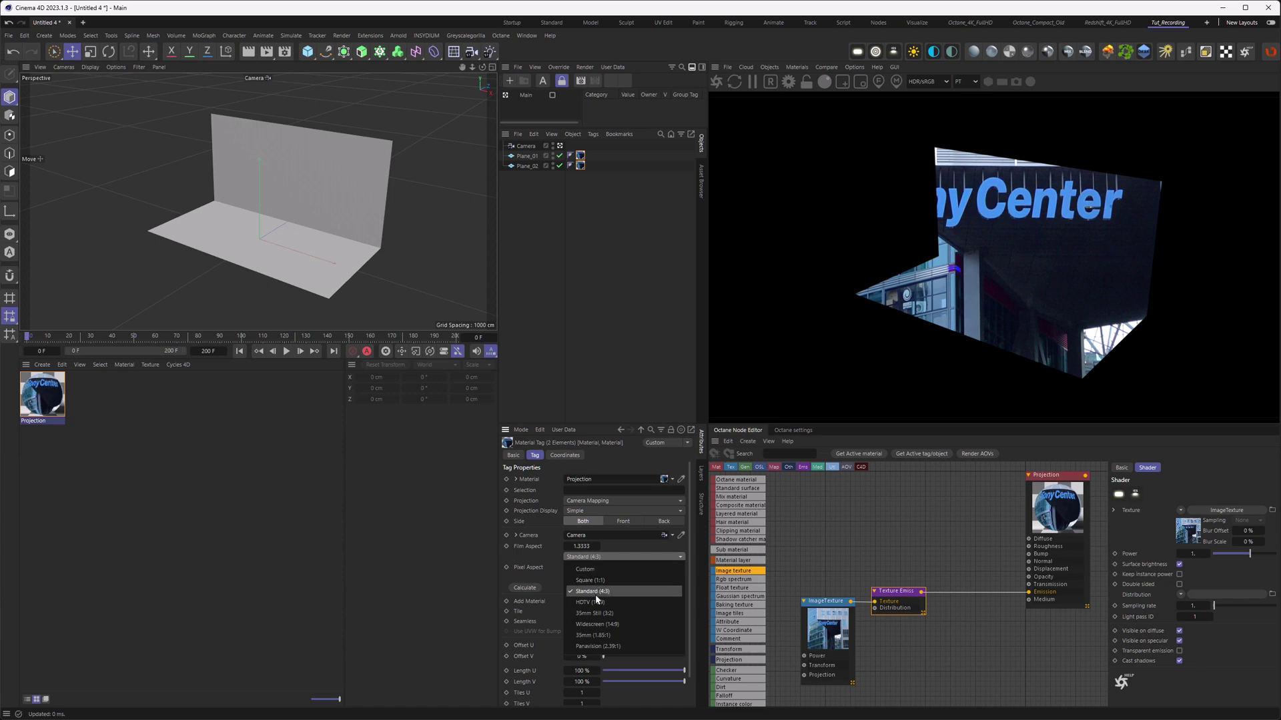
{"action": "left_click", "coordinate": [590, 602]}
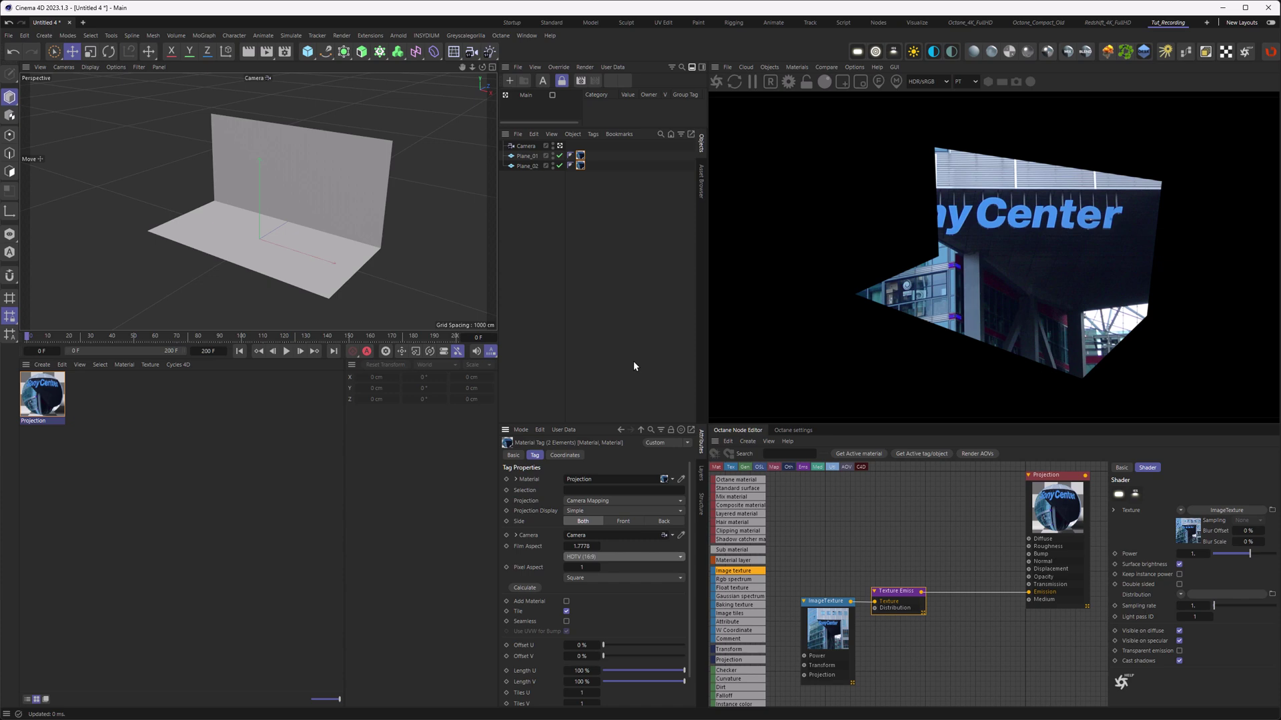
{"action": "scroll", "coordinate": [271, 200], "scroll_direction": "up", "scroll_amount": 5}
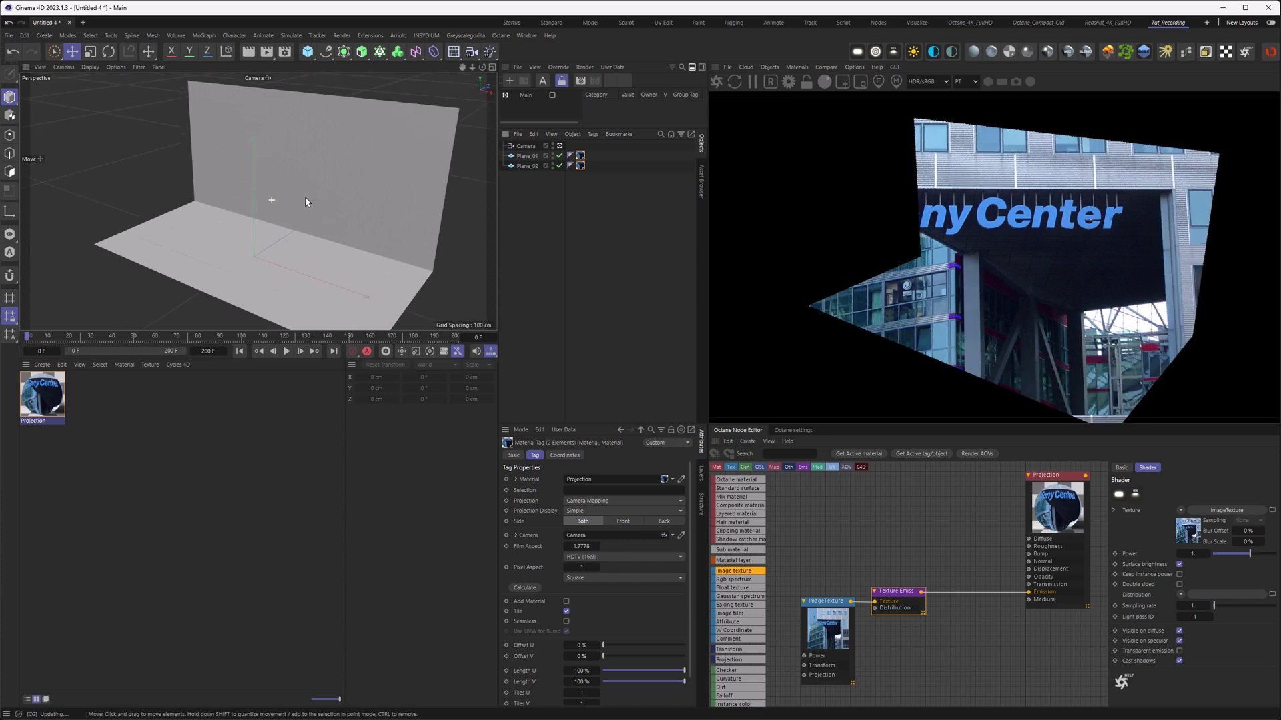
{"action": "left_click_drag", "start_coordinate": [305, 202], "coordinate": [264, 244], "text": "alt"}
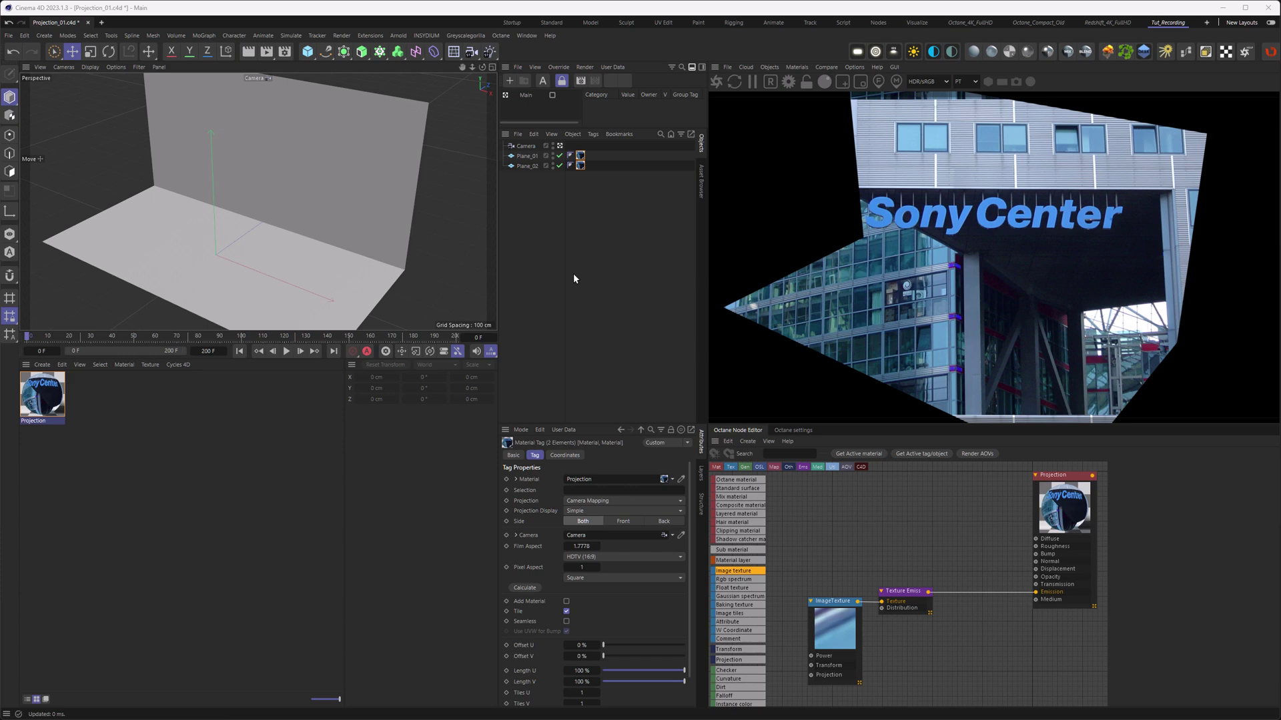
Deselect everything, then marquee-select Plane_01 and Plane_02 in the Object Manager.
{"action": "left_click", "coordinate": [548, 297]}
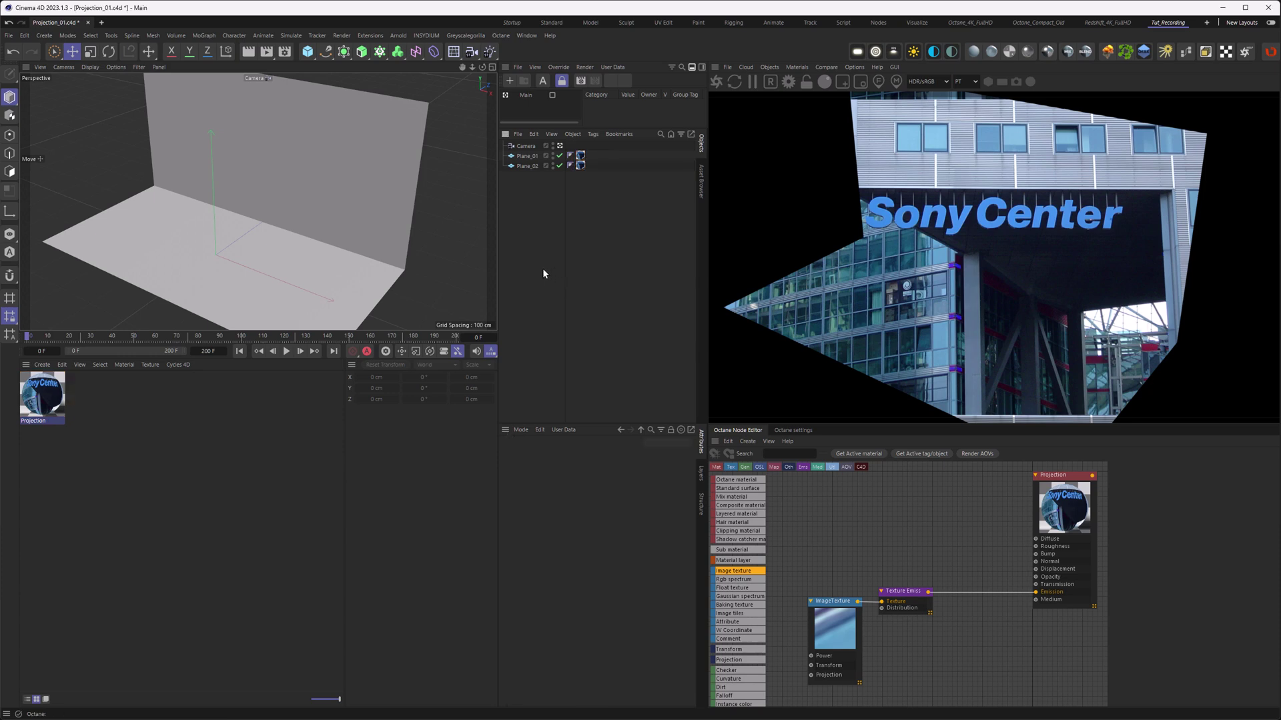
{"action": "left_click_drag", "start_coordinate": [524, 225], "coordinate": [513, 155]}
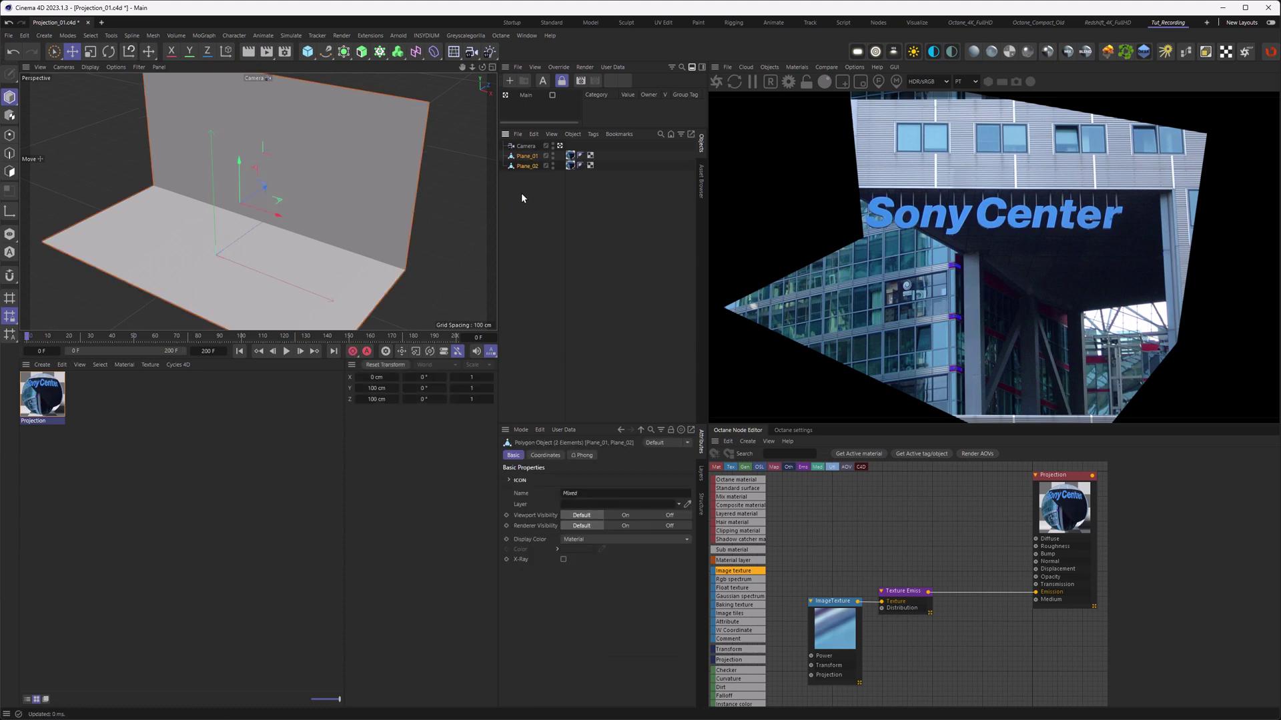
Generate UVW coordinates from both planes' camera-mapped material tags.
{"action": "left_click", "coordinate": [571, 166]}
{"action": "left_click", "coordinate": [570, 155], "text": "ctrl"}
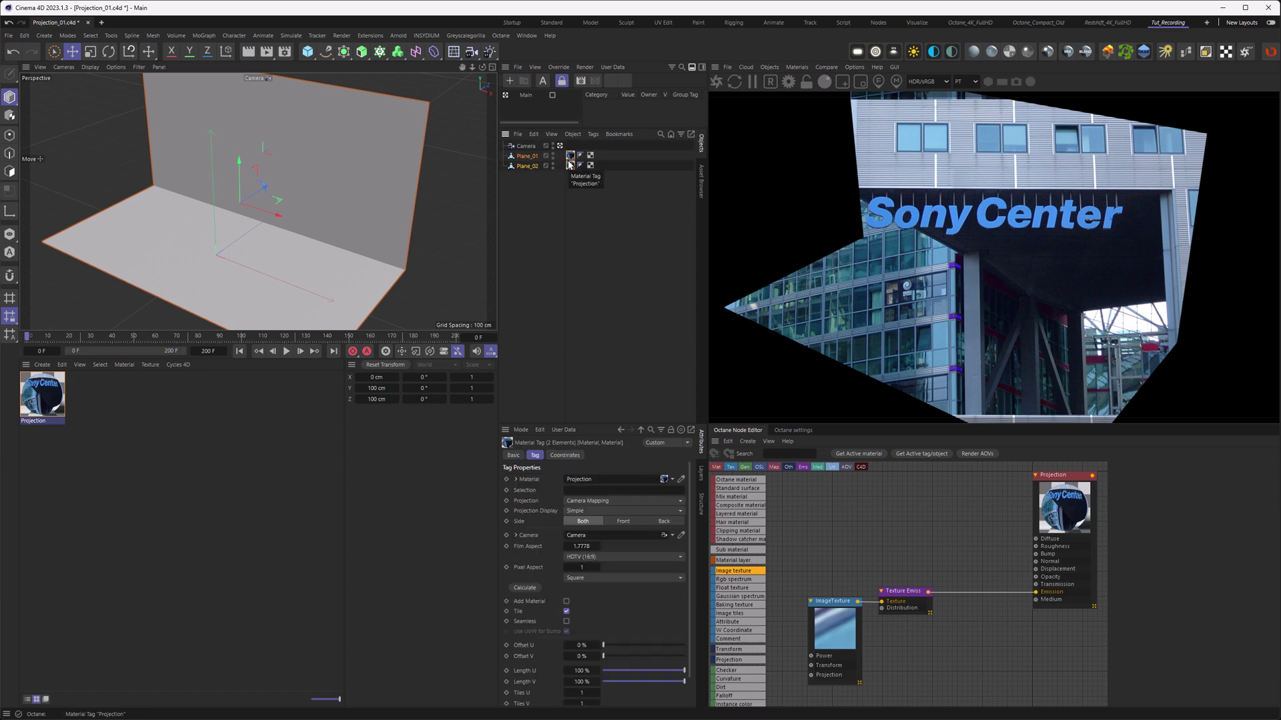
{"action": "right_click", "coordinate": [570, 158]}
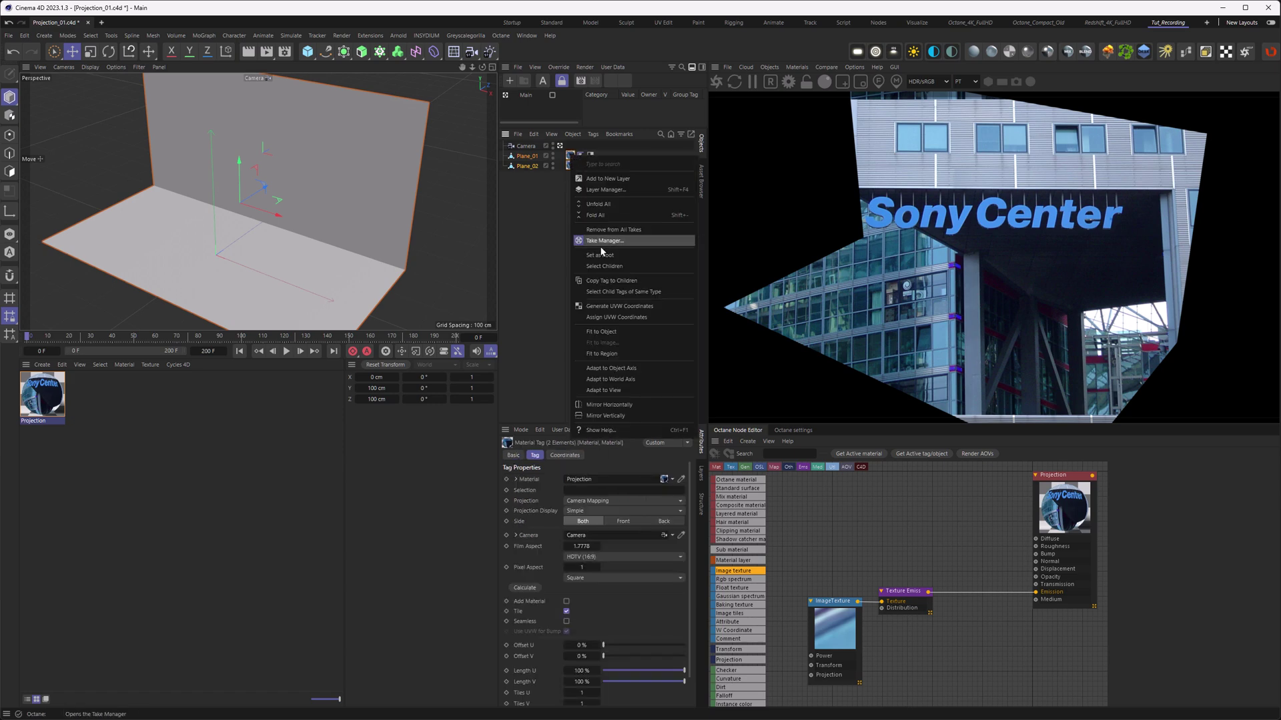
{"action": "left_click", "coordinate": [630, 309]}
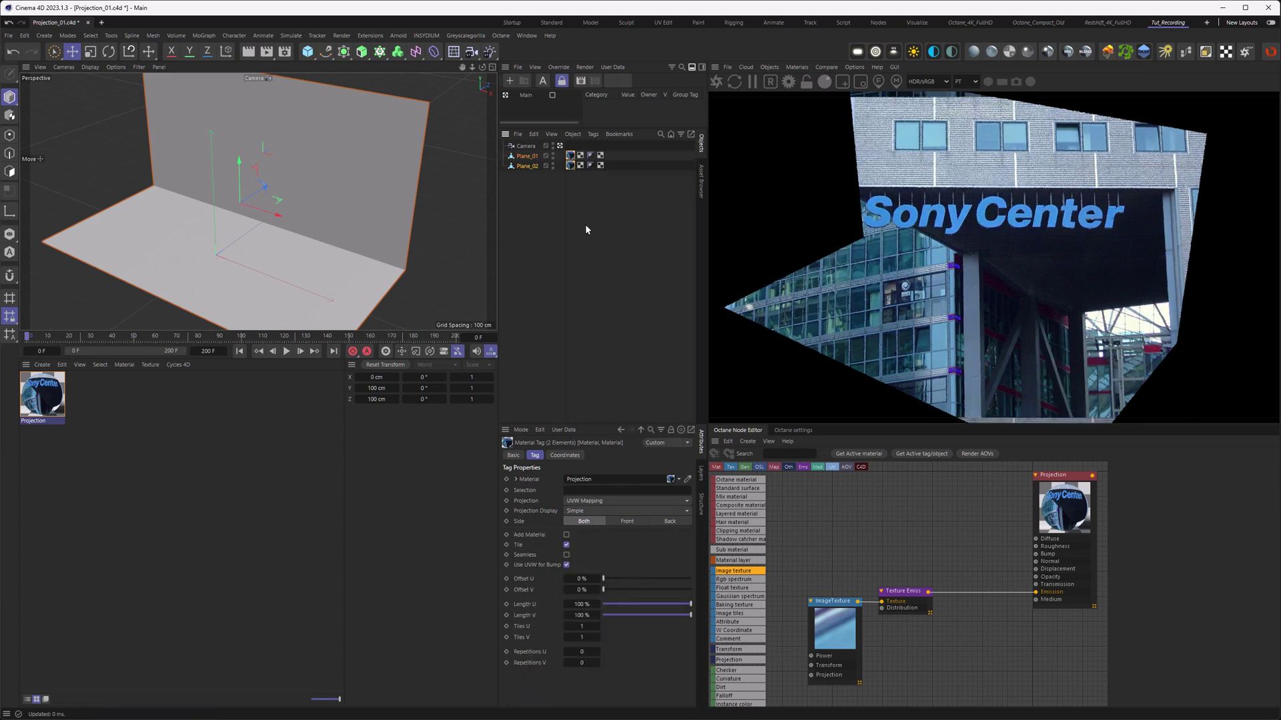
View Plane_01's and Plane_02's UVs in the Texture UV Editor.
{"action": "left_click", "coordinate": [581, 156]}
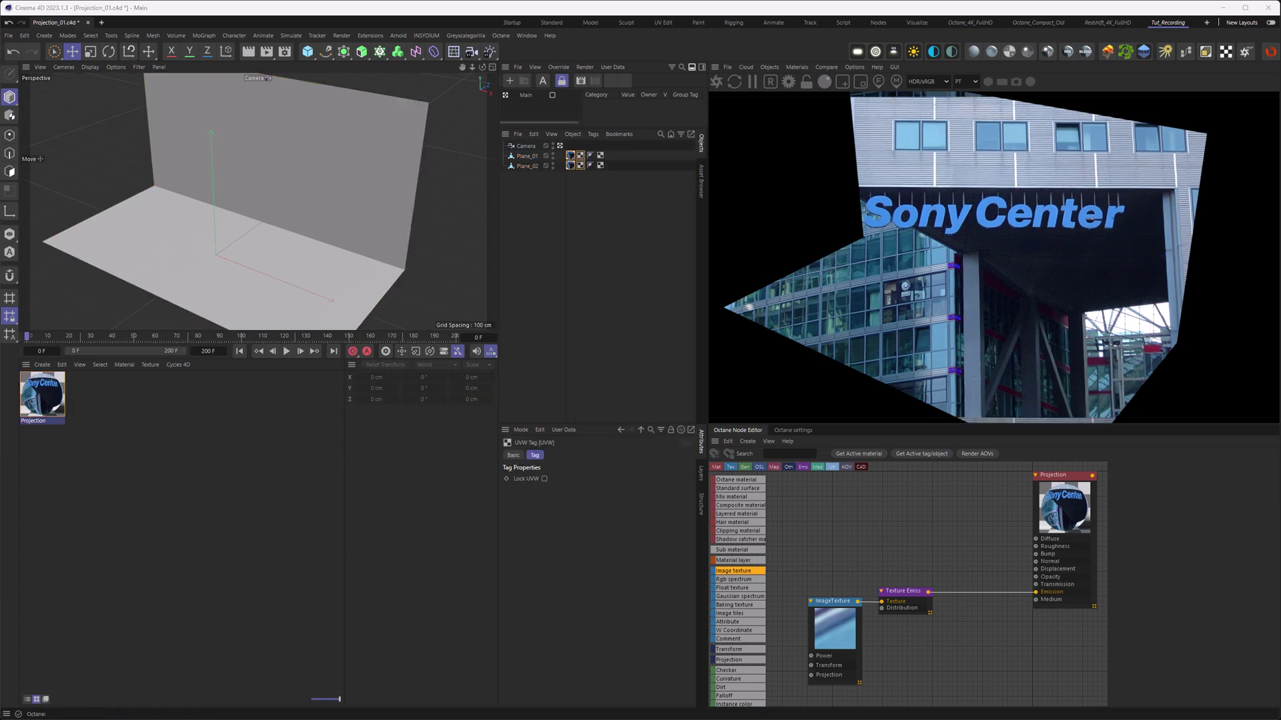
{"action": "double_click", "coordinate": [580, 156]}
{"action": "left_click_drag", "start_coordinate": [543, 212], "coordinate": [550, 218]}
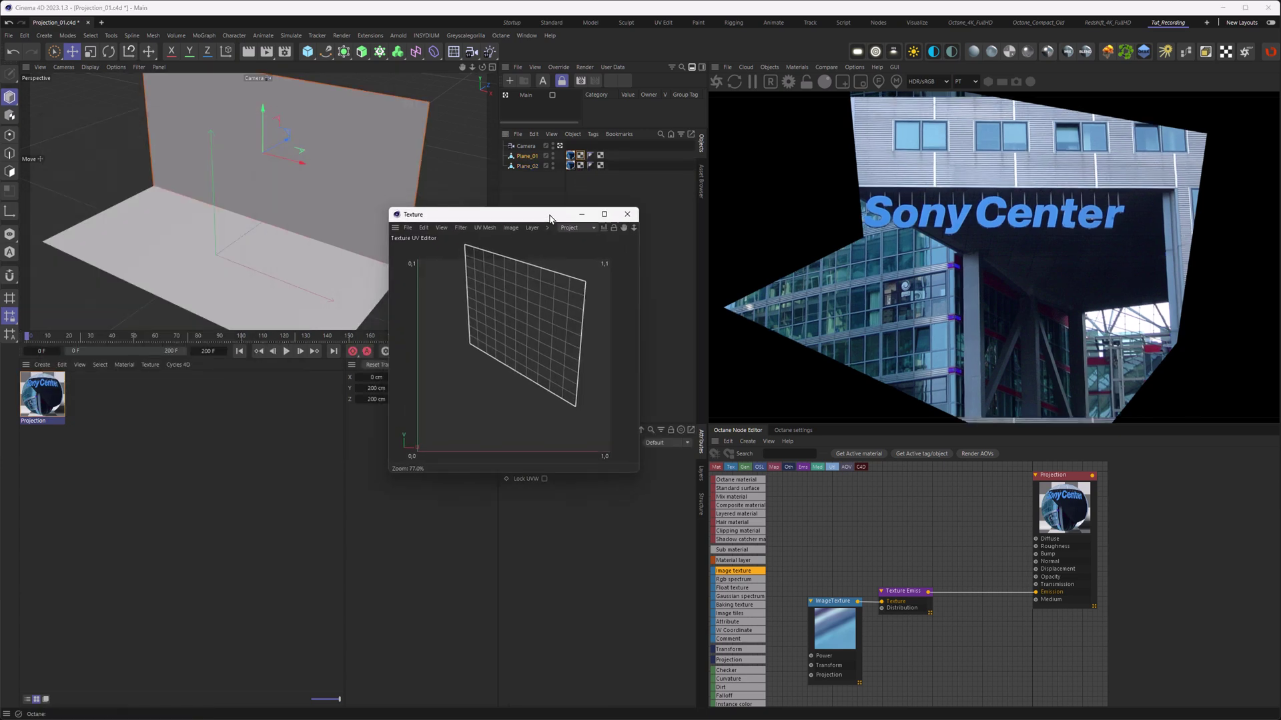
{"action": "left_click", "coordinate": [580, 166]}
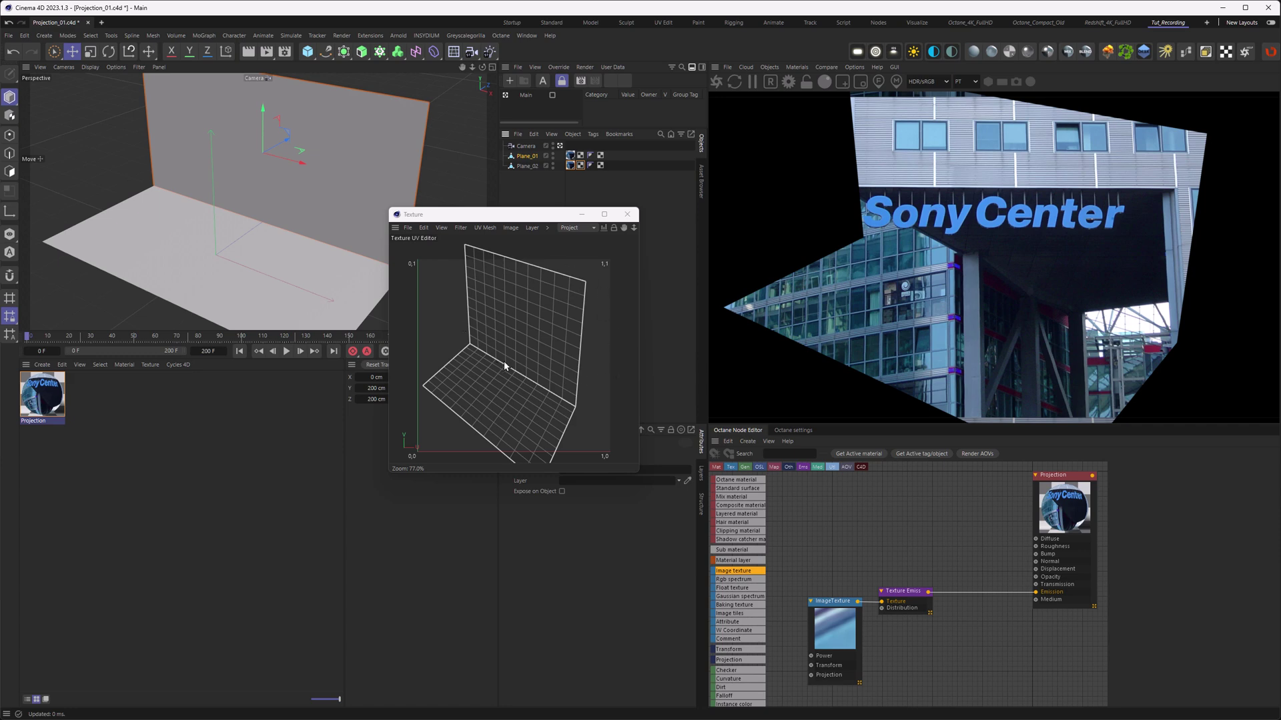
{"action": "left_click", "coordinate": [600, 156]}
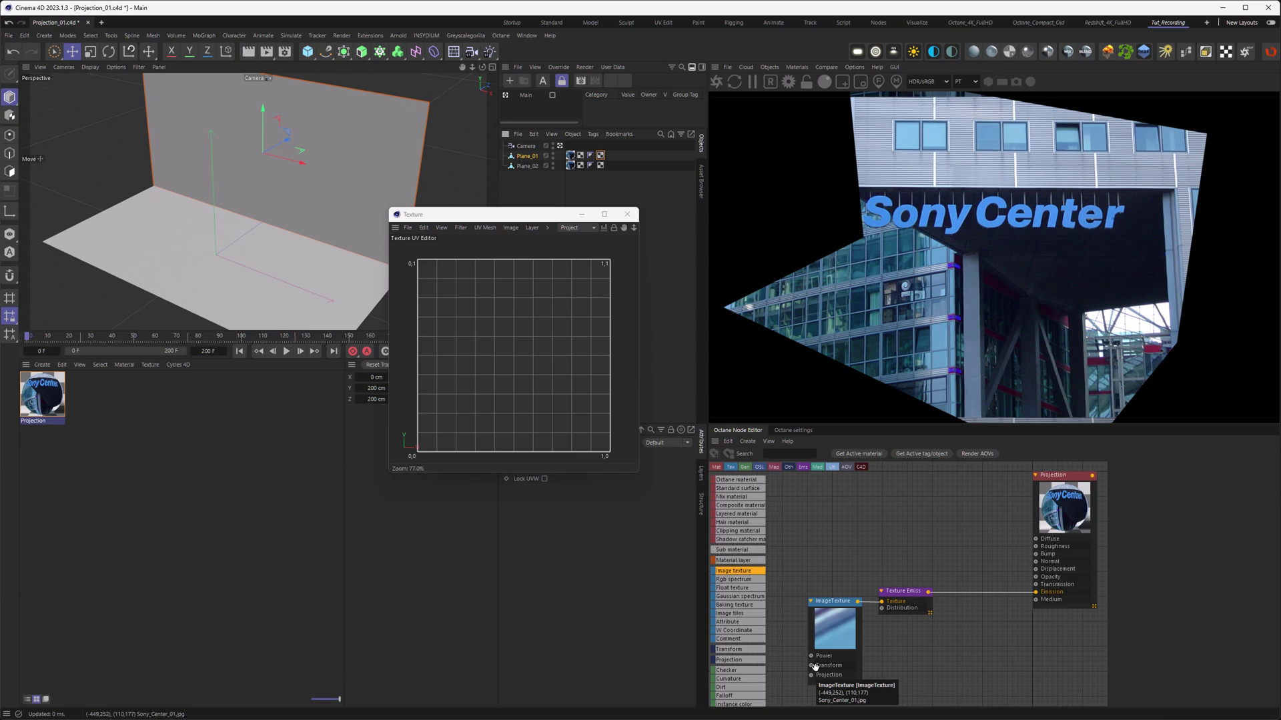
Close the UV editor and undo the last three changes.
{"action": "left_click", "coordinate": [627, 214]}
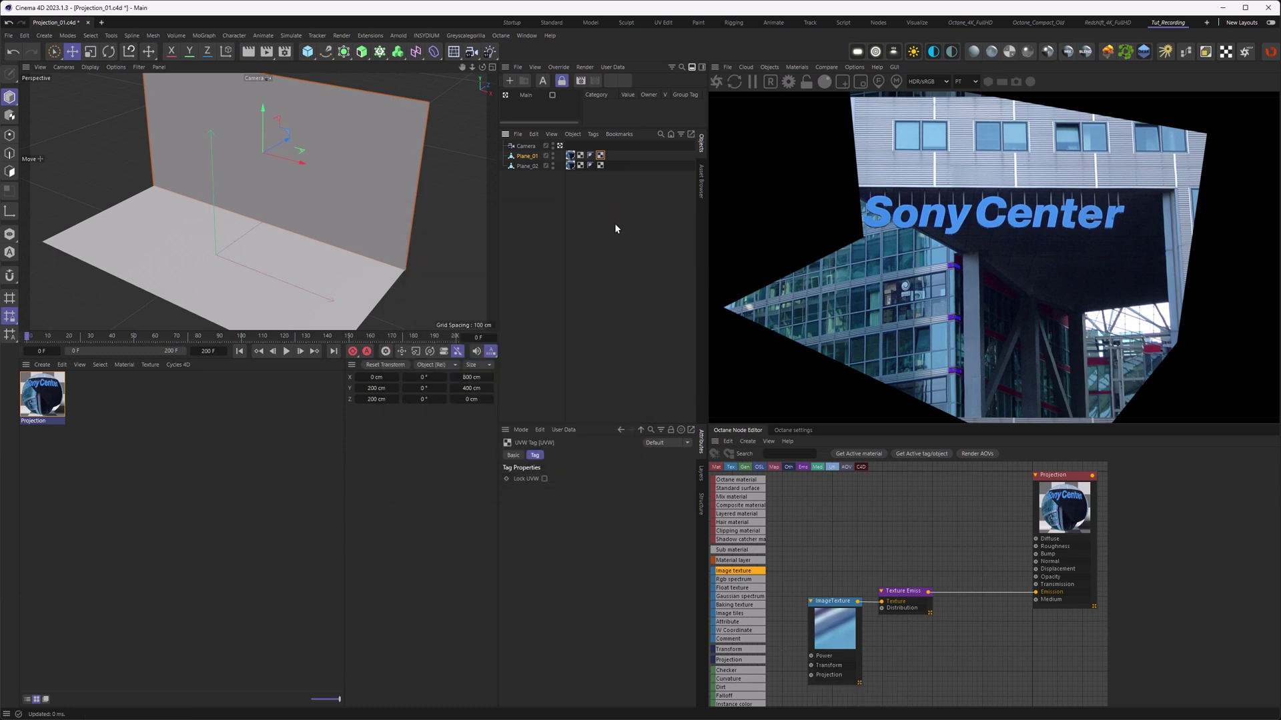
{"action": "left_click", "coordinate": [14, 52]}
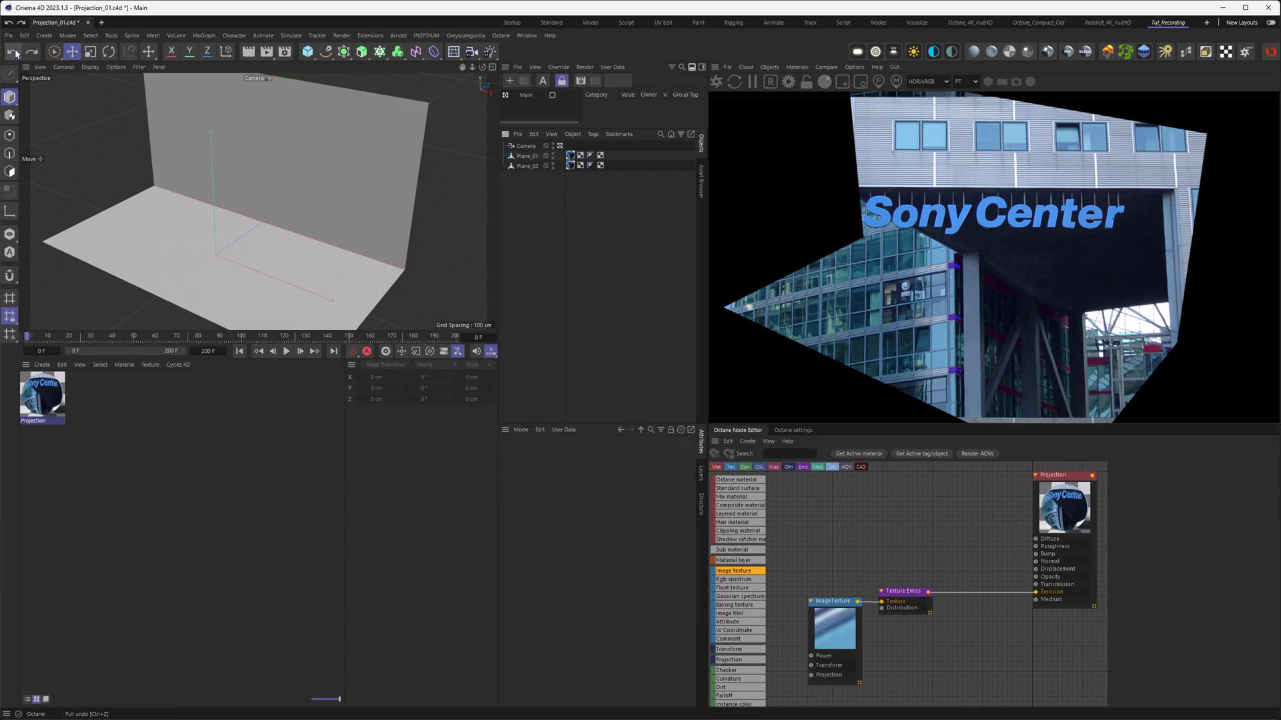
{"action": "left_click", "coordinate": [13, 52]}
{"action": "left_click", "coordinate": [13, 52]}
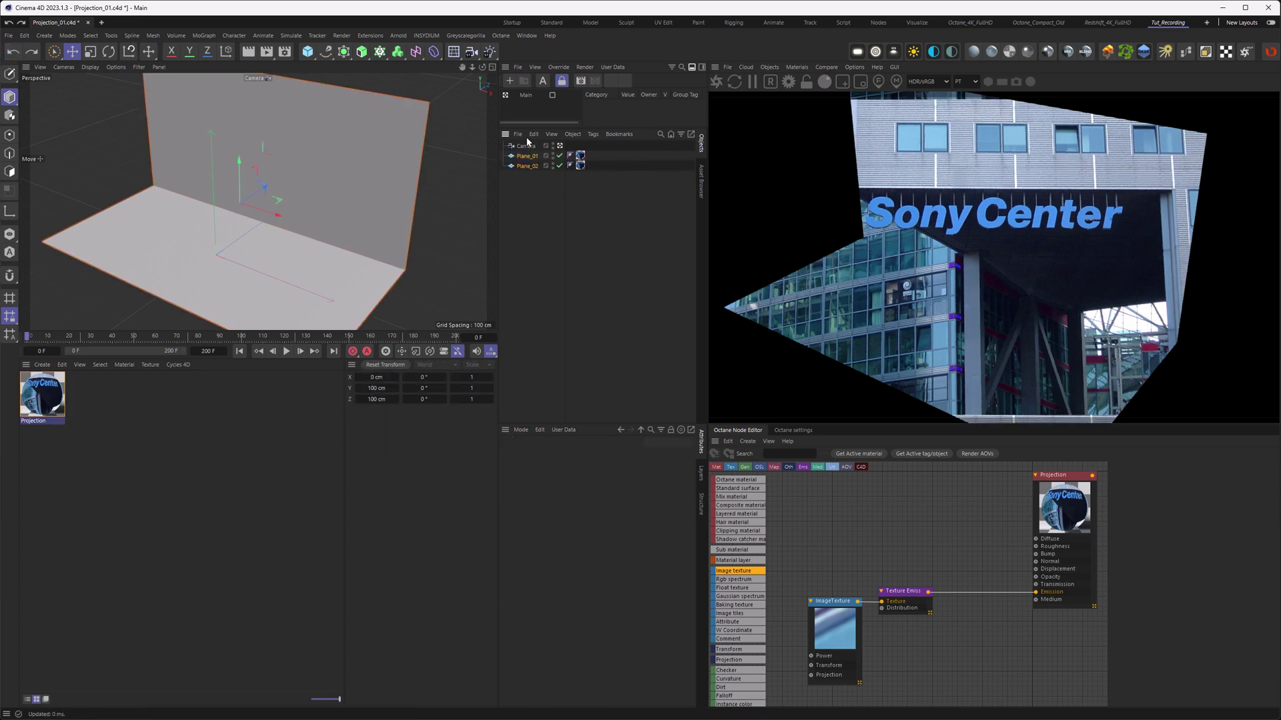
Switch both material tags to UVW Mapping and select the ImageTexture node.
{"action": "left_click_drag", "start_coordinate": [606, 200], "coordinate": [574, 151]}
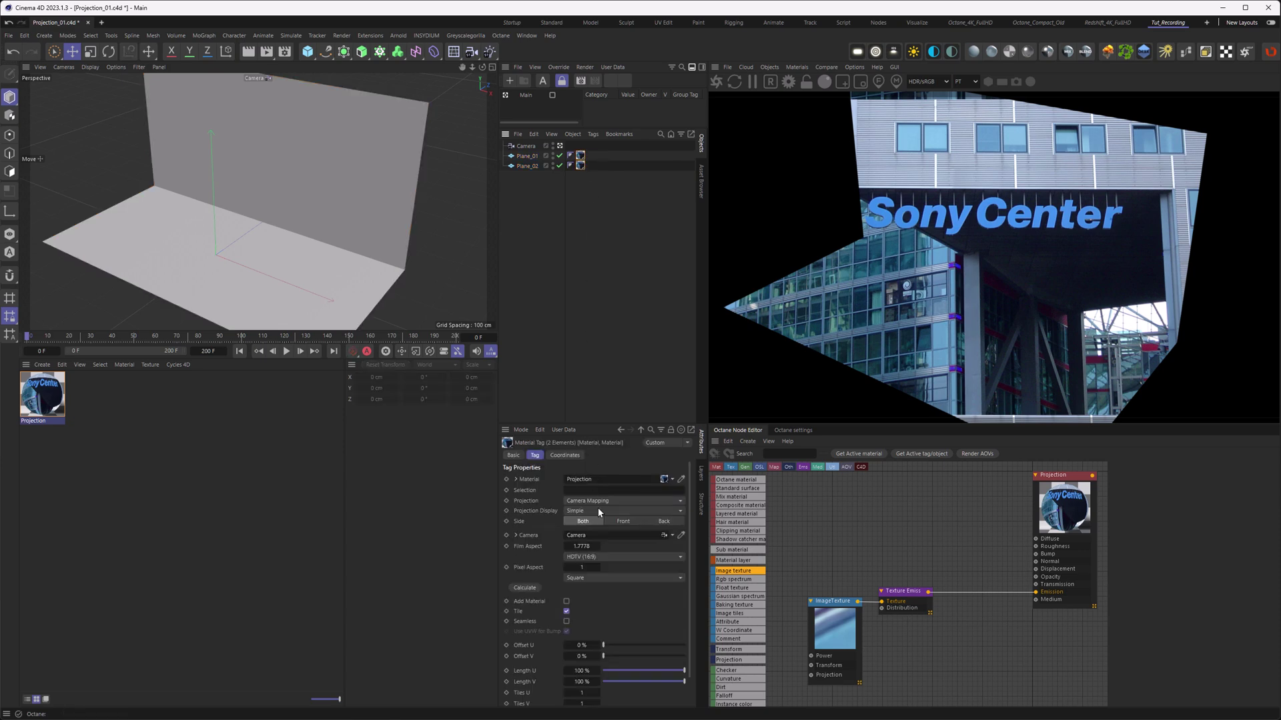
{"action": "left_click", "coordinate": [598, 502]}
{"action": "left_click", "coordinate": [599, 579]}
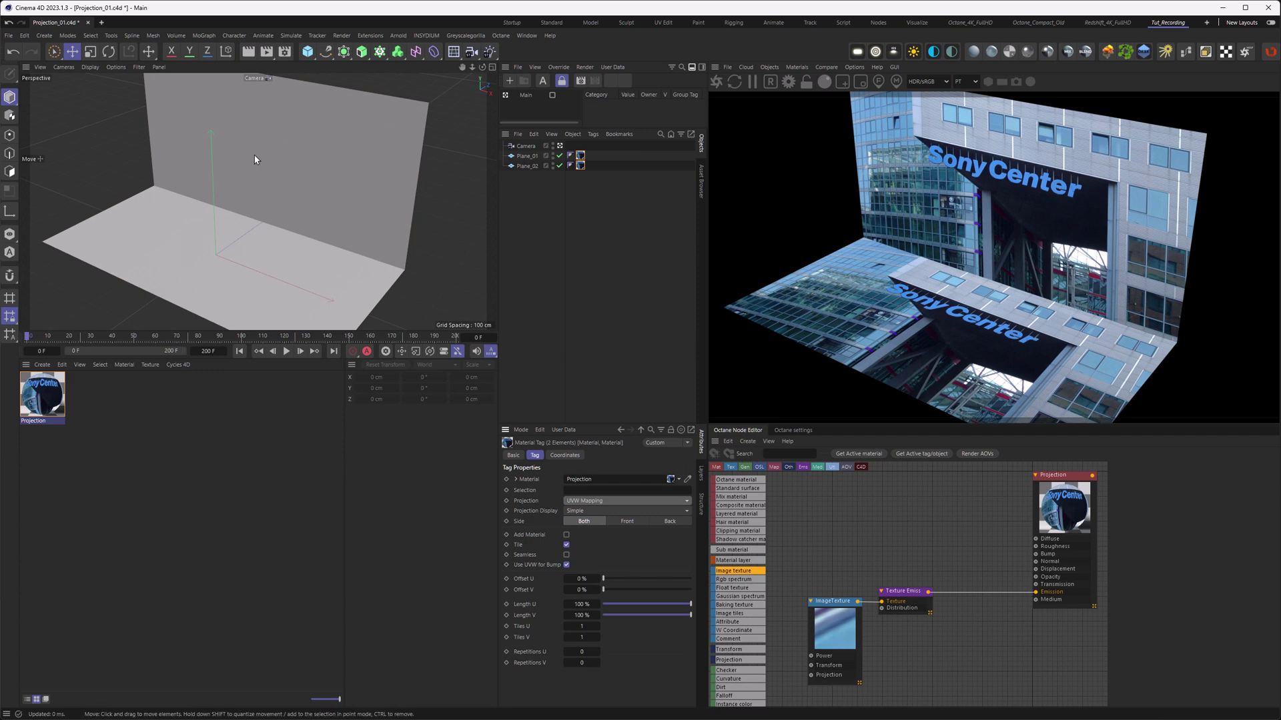
{"action": "left_click_drag", "start_coordinate": [255, 159], "coordinate": [294, 193], "text": "alt"}
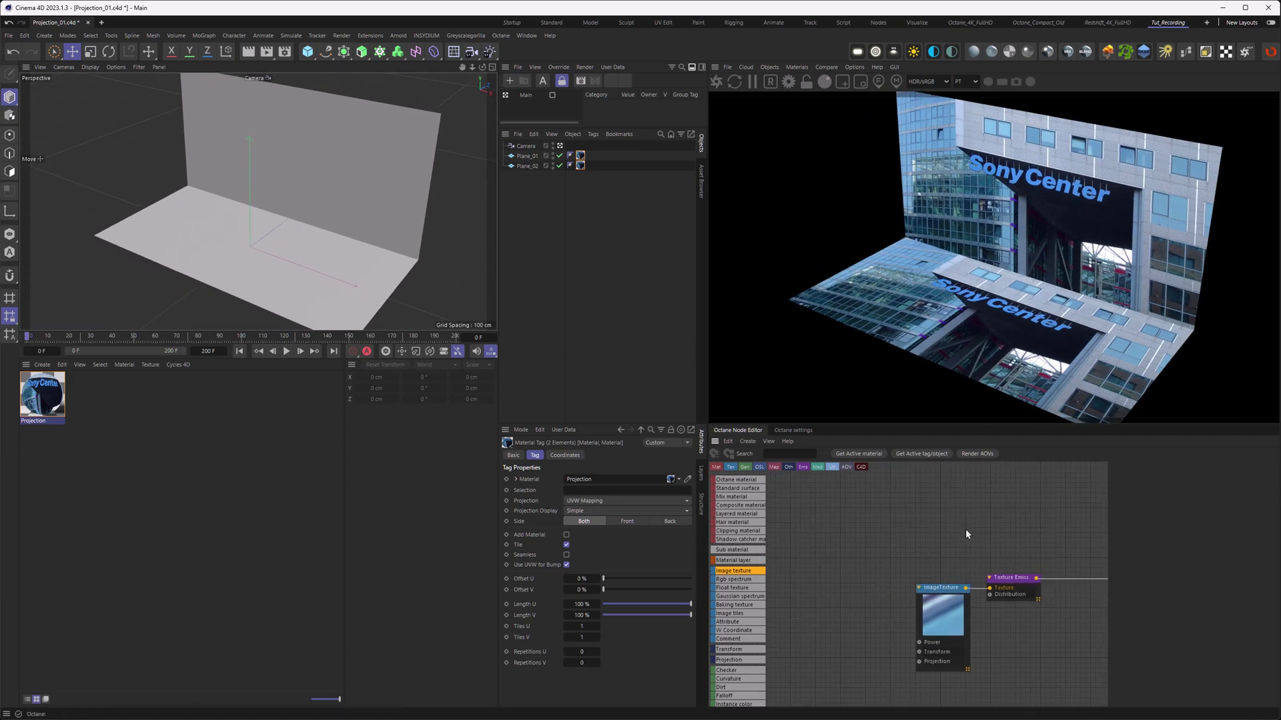
{"action": "middle_click_drag", "start_coordinate": [966, 533], "coordinate": [990, 514]}
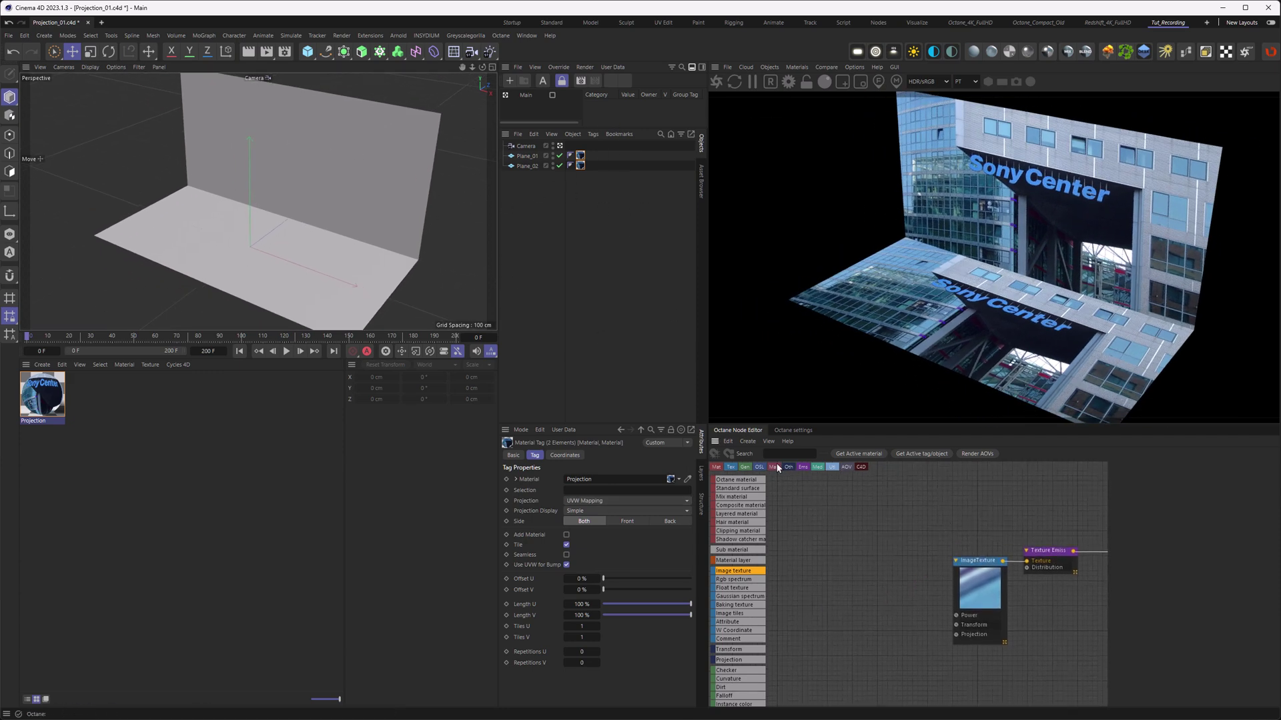
{"action": "left_click", "coordinate": [989, 604]}
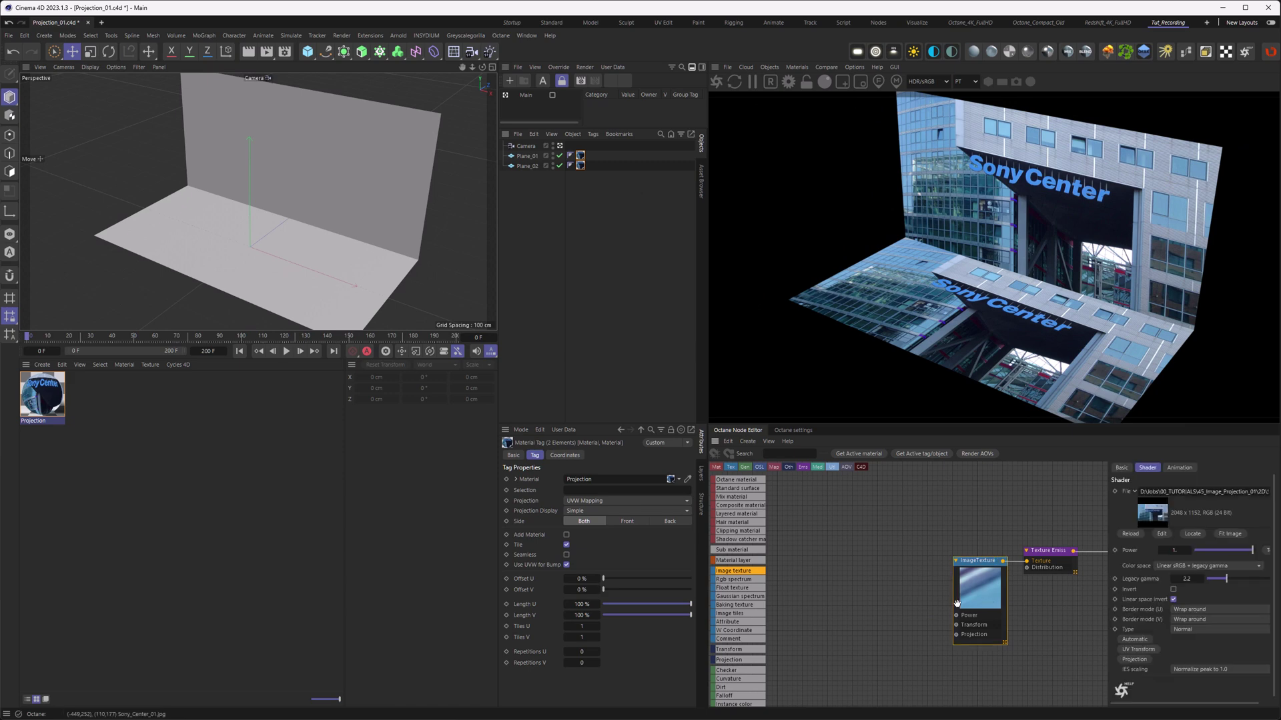
Add a Perspective Texture Projection node using the Camera as External Transform.
{"action": "left_click", "coordinate": [1128, 661]}
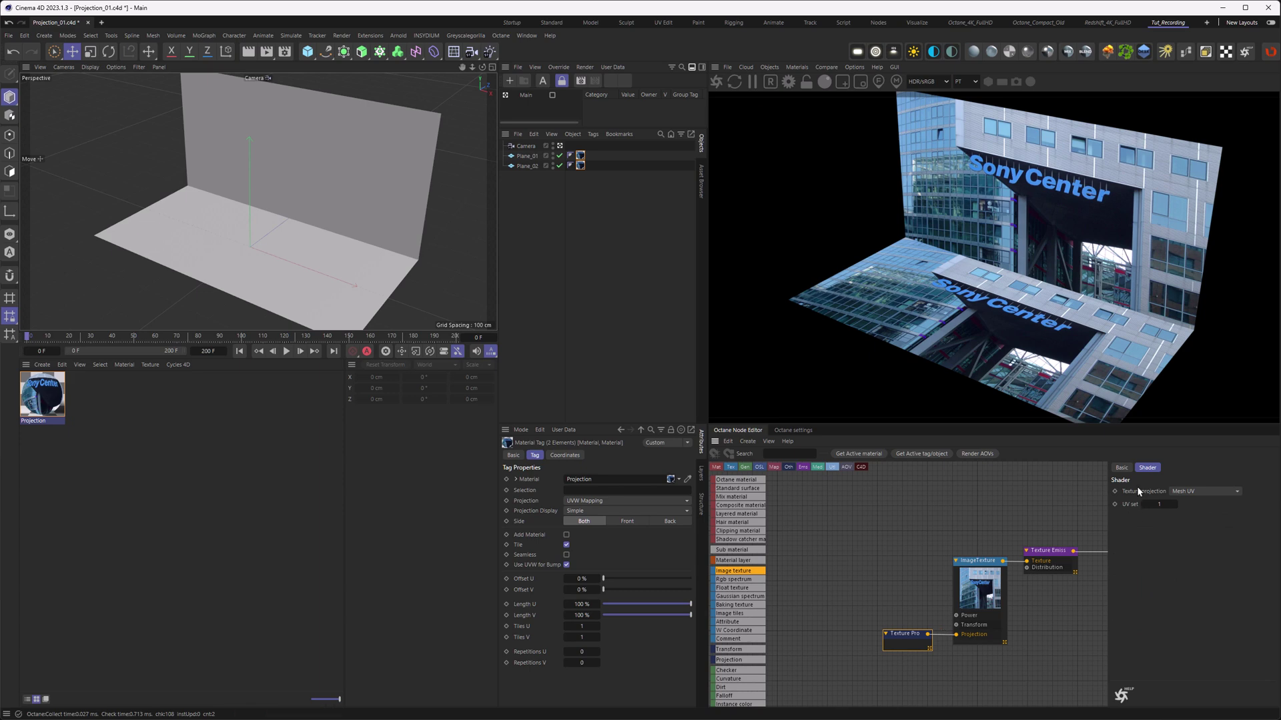
{"action": "left_click", "coordinate": [1191, 491]}
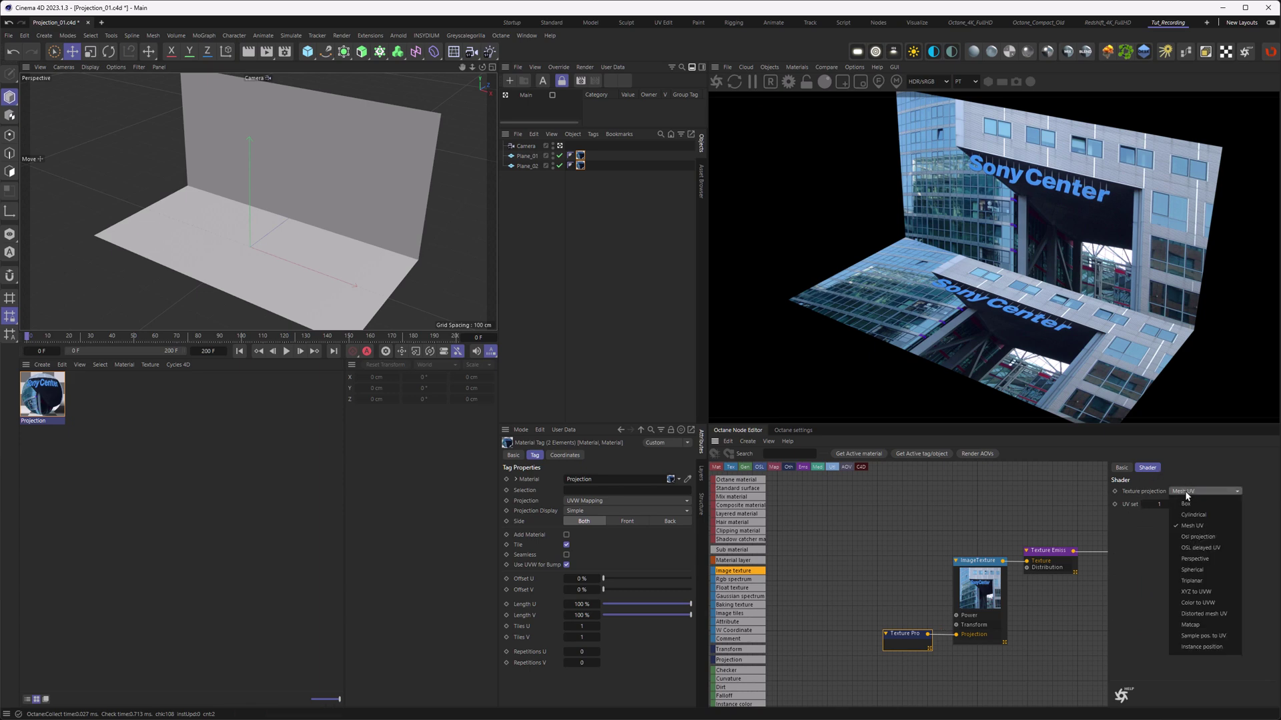
{"action": "left_click", "coordinate": [1211, 558]}
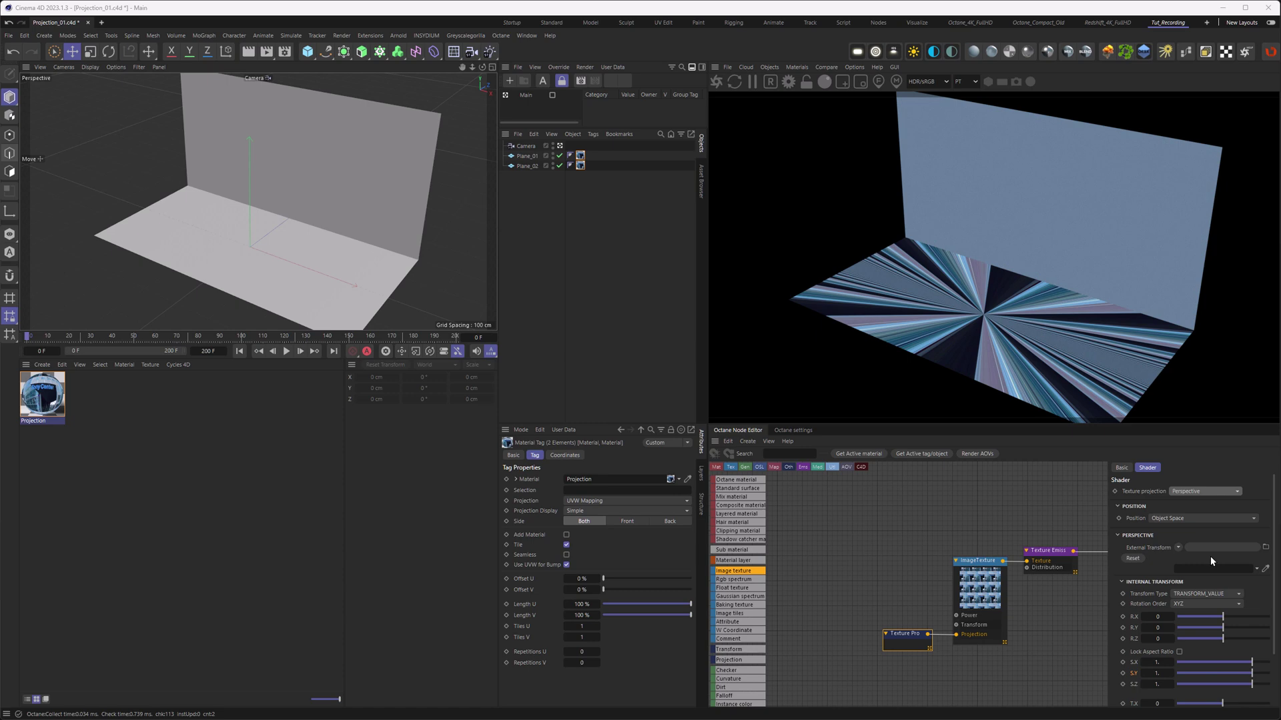
{"action": "left_click", "coordinate": [1265, 568]}
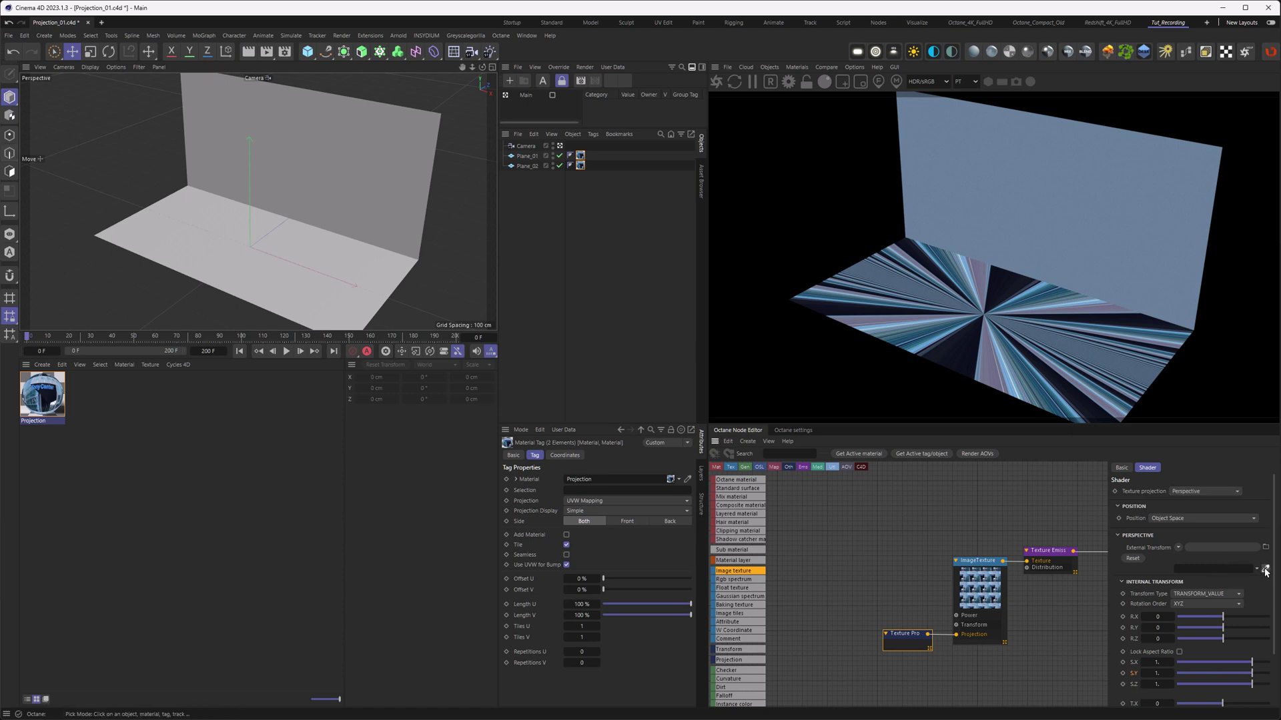
{"action": "left_click", "coordinate": [530, 147]}
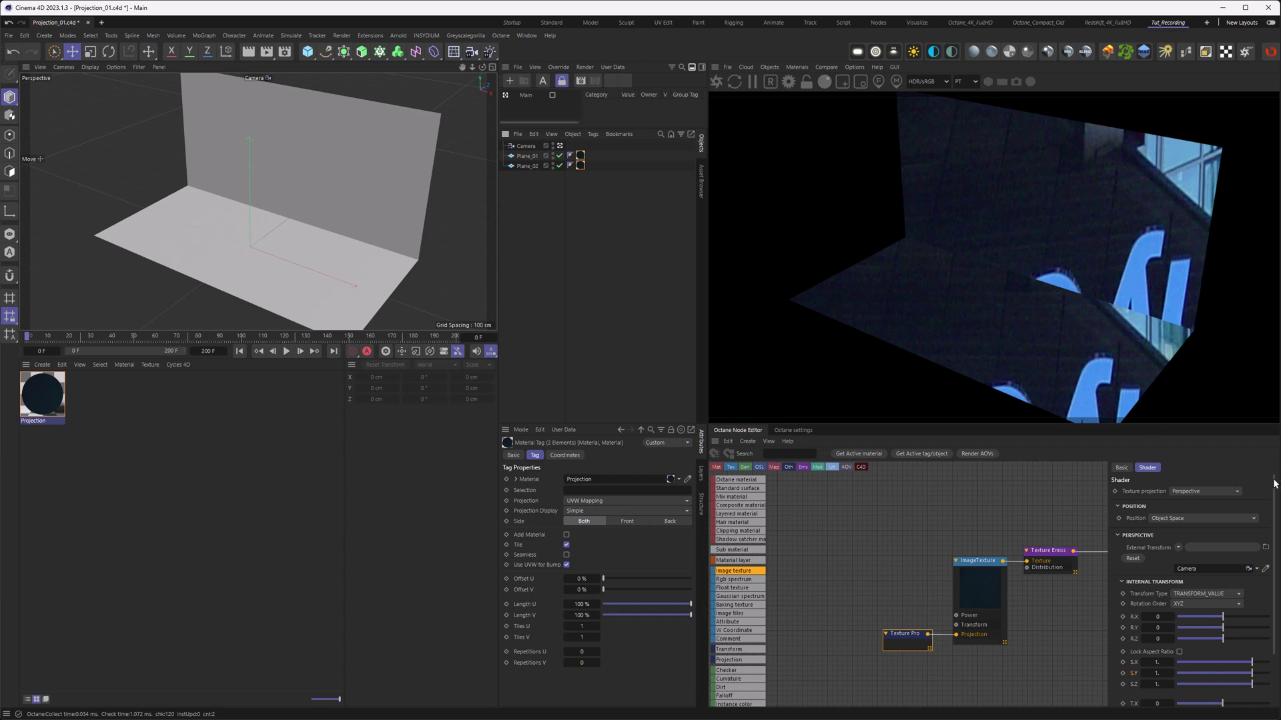
Set the projection's X scale to 0.075352 and its Z scale to -1.
{"action": "scroll", "coordinate": [1240, 547], "scroll_direction": "down", "scroll_amount": 2}
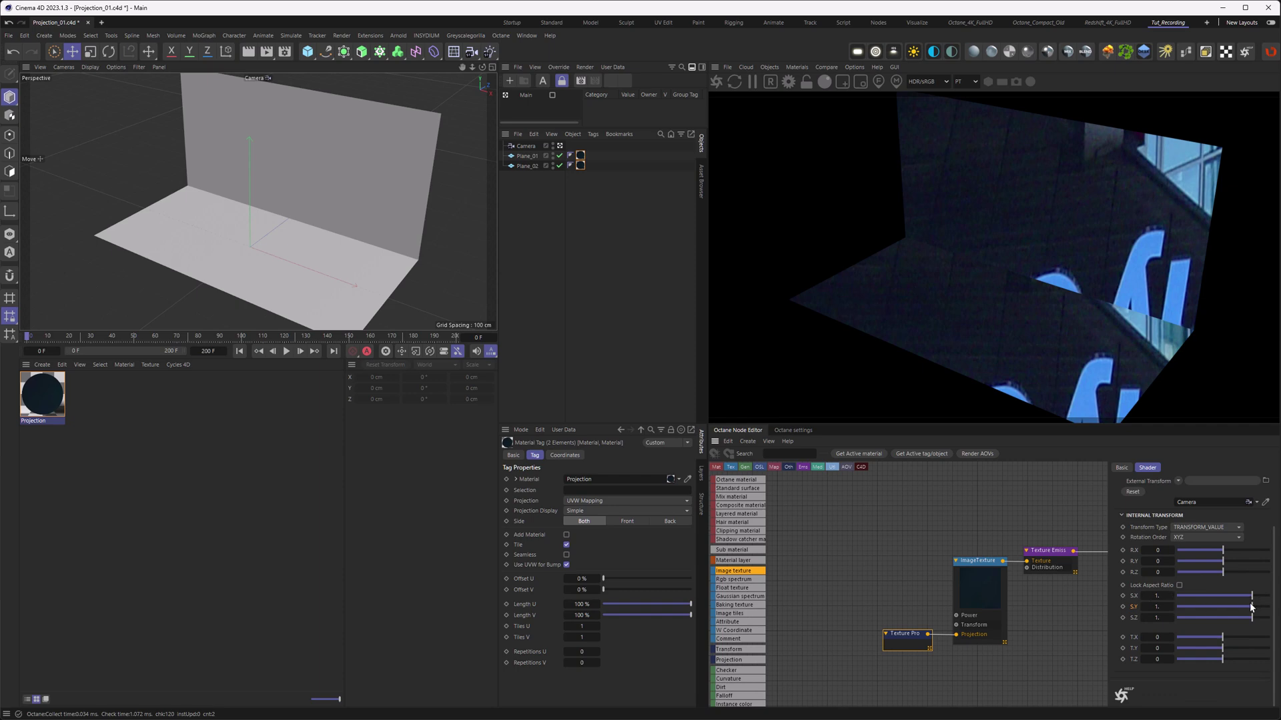
{"action": "mouse_move", "coordinate": [1251, 596]}
{"action": "left_mouse_down"}
{"action": "mouse_move", "coordinate": [1230, 596]}
{"action": "mouse_move", "coordinate": [1232, 607]}
{"action": "left_mouse_up"}
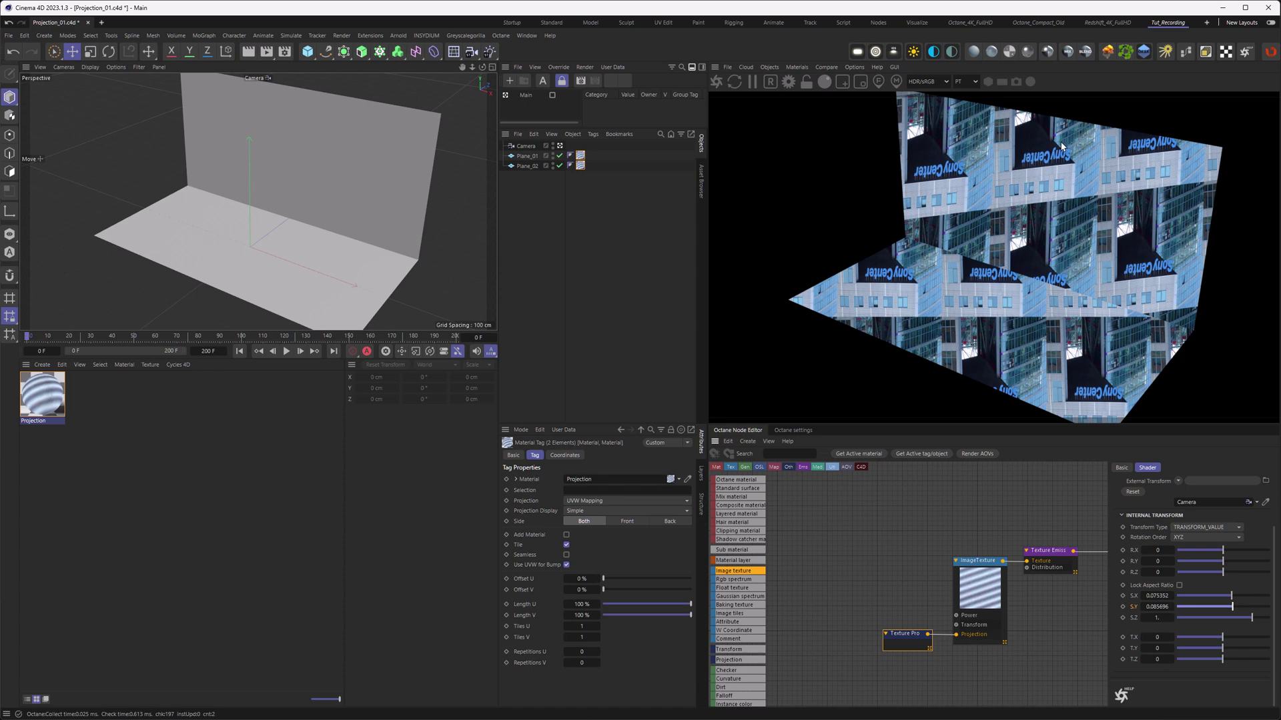
{"action": "left_click", "coordinate": [1158, 617]}
{"action": "type", "text": "-1."}
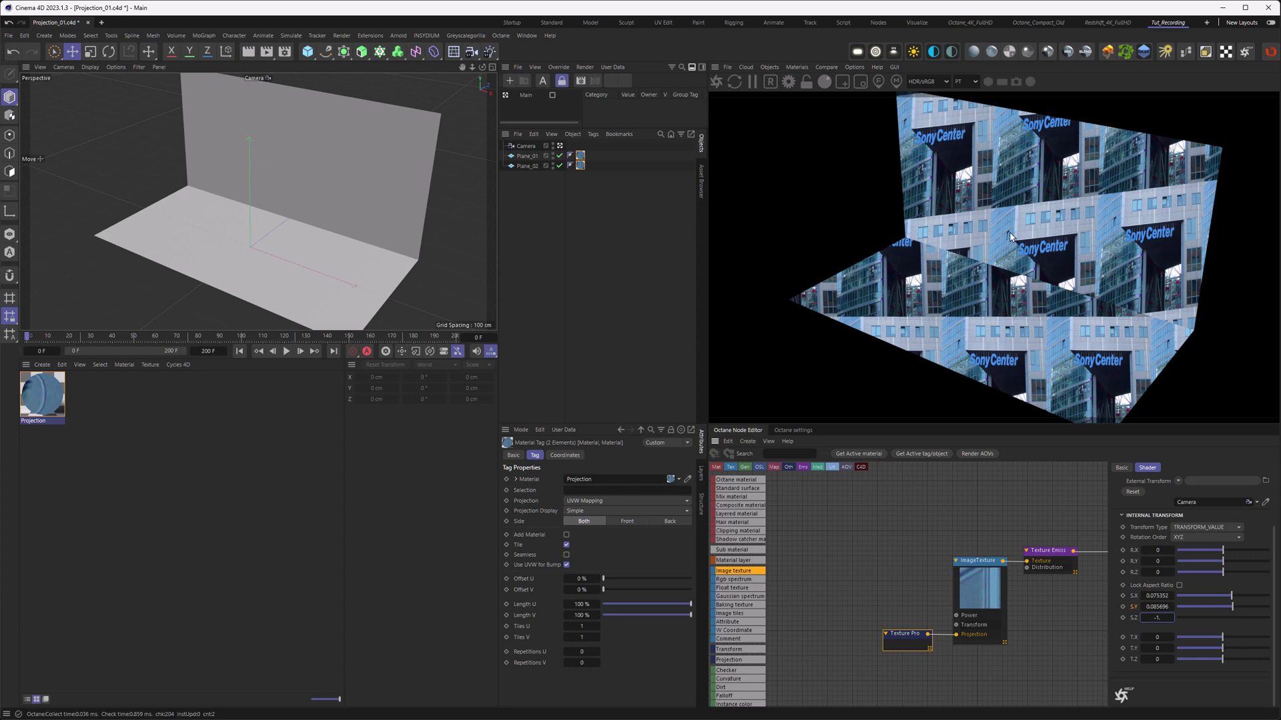
Set Plane_01's Y position to 200 cm.
{"action": "left_click", "coordinate": [526, 157]}
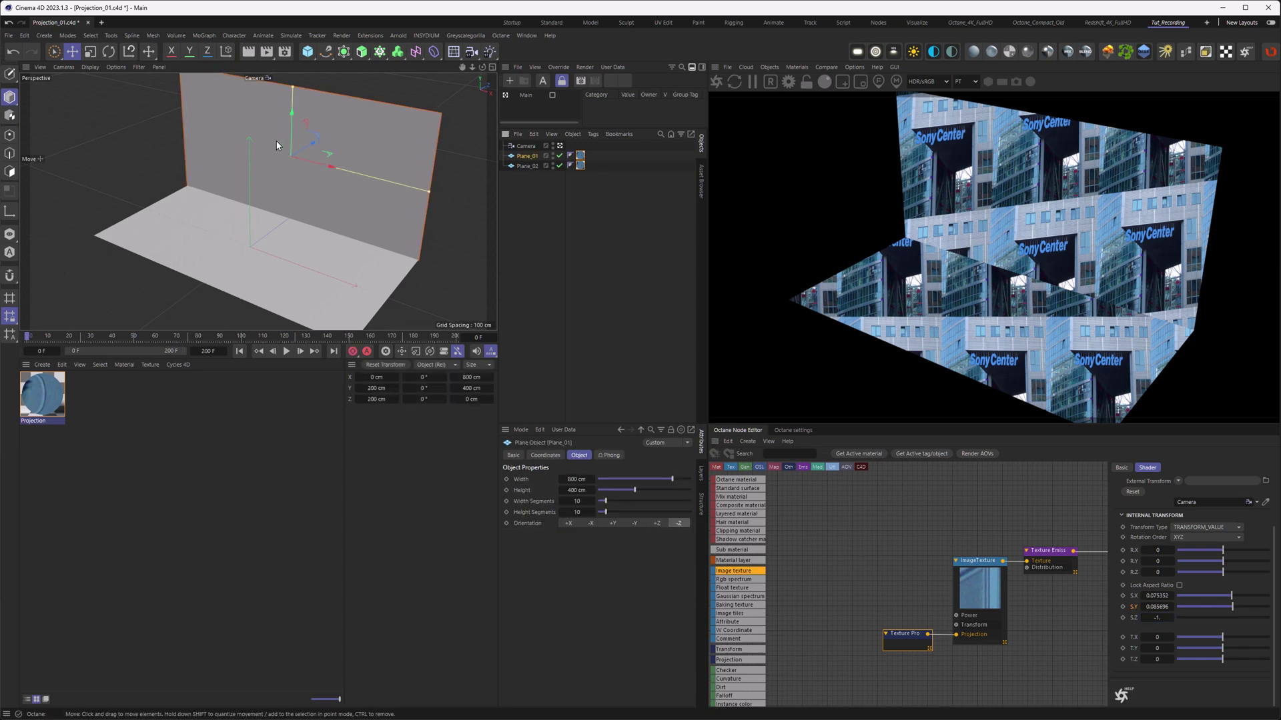
{"action": "mouse_move", "coordinate": [290, 134]}
{"action": "left_mouse_down"}
{"action": "mouse_move", "coordinate": [291, 119]}
{"action": "mouse_move", "coordinate": [287, 157]}
{"action": "mouse_move", "coordinate": [289, 136]}
{"action": "left_mouse_up"}
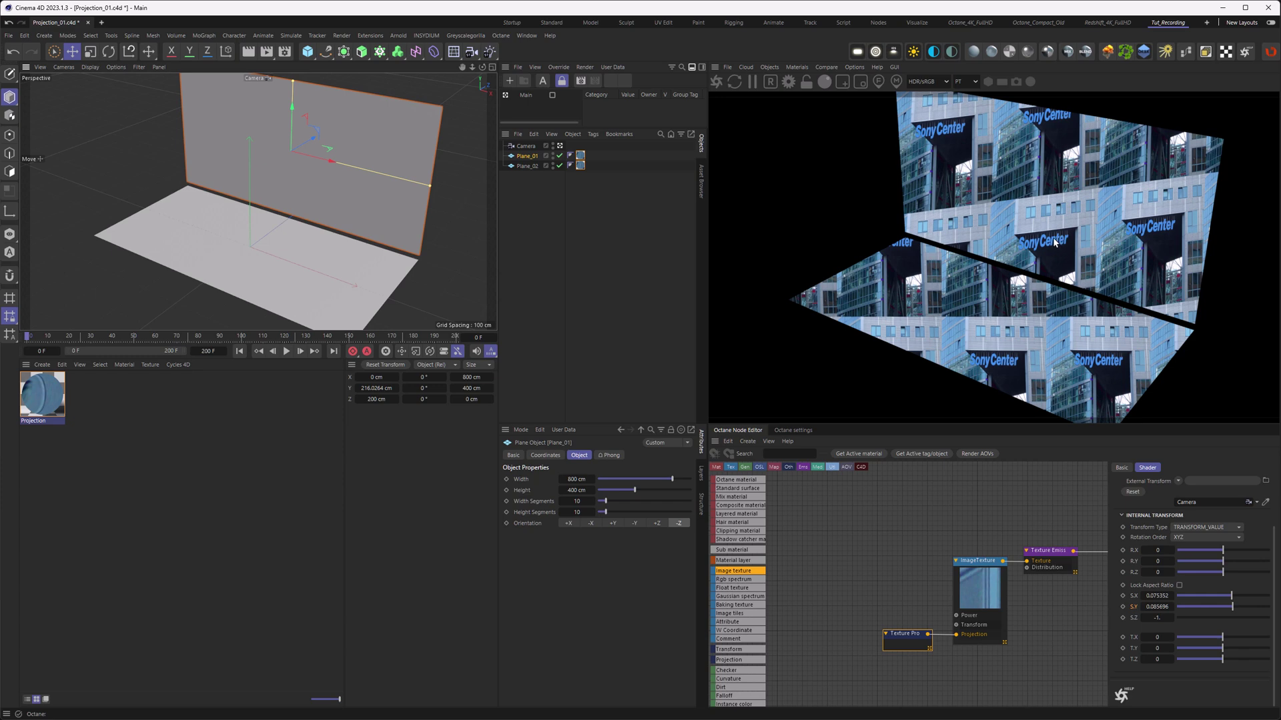
{"action": "left_click", "coordinate": [367, 391]}
{"action": "type", "text": "200"}
{"action": "key", "text": "Return"}
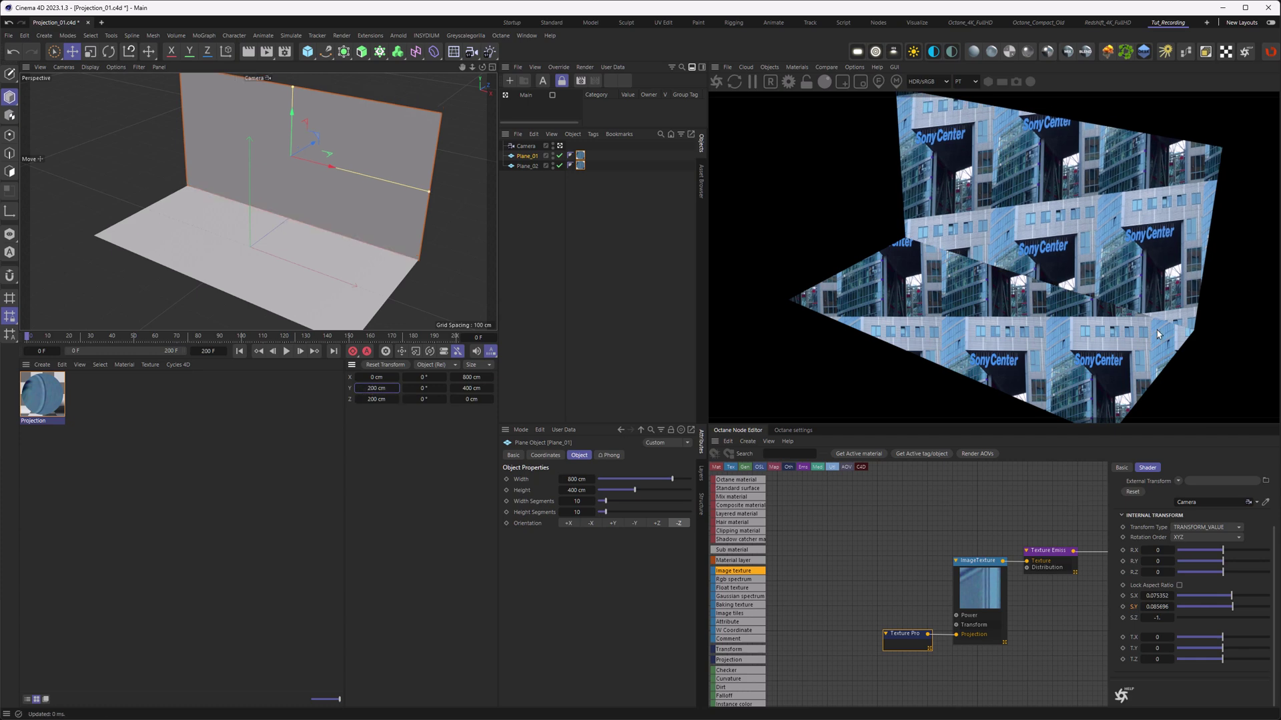
Set the projection Position to World Space and raise Plane_01 to test it.
{"action": "left_click_drag", "start_coordinate": [1275, 539], "coordinate": [1278, 489]}
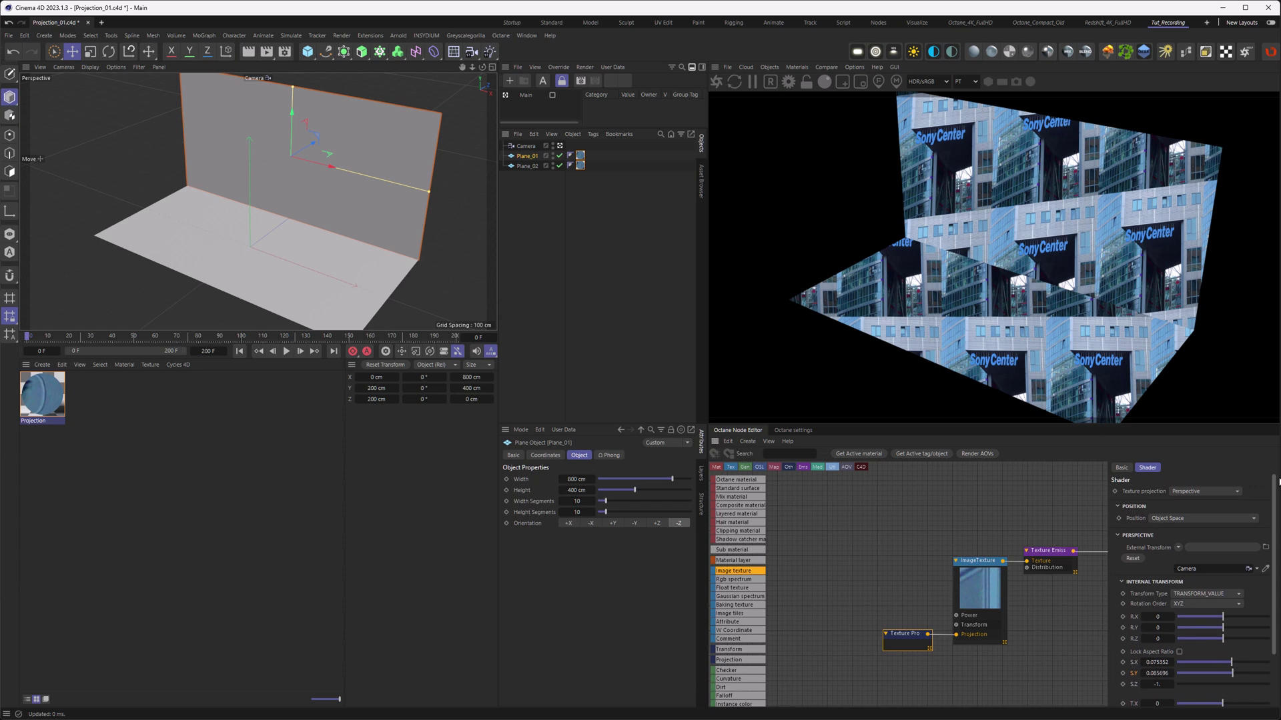
{"action": "left_click", "coordinate": [1162, 519]}
{"action": "left_click", "coordinate": [1167, 530]}
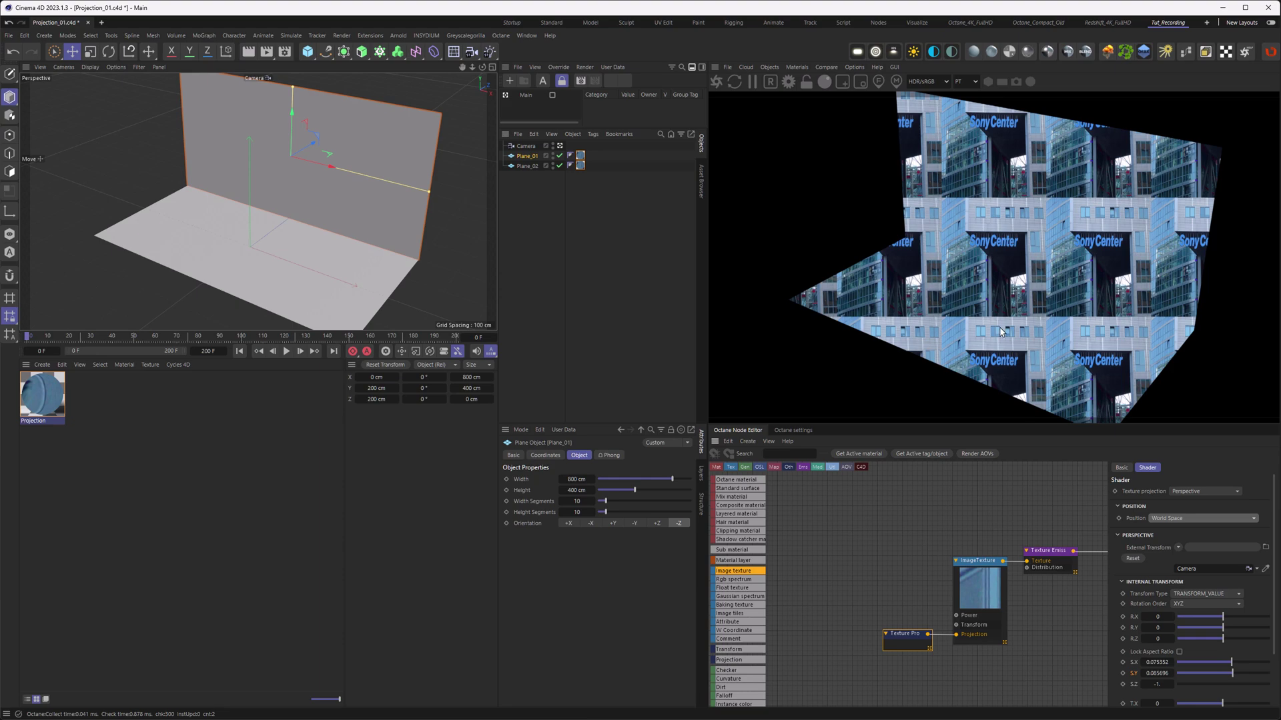
{"action": "left_click_drag", "start_coordinate": [292, 144], "coordinate": [291, 87]}
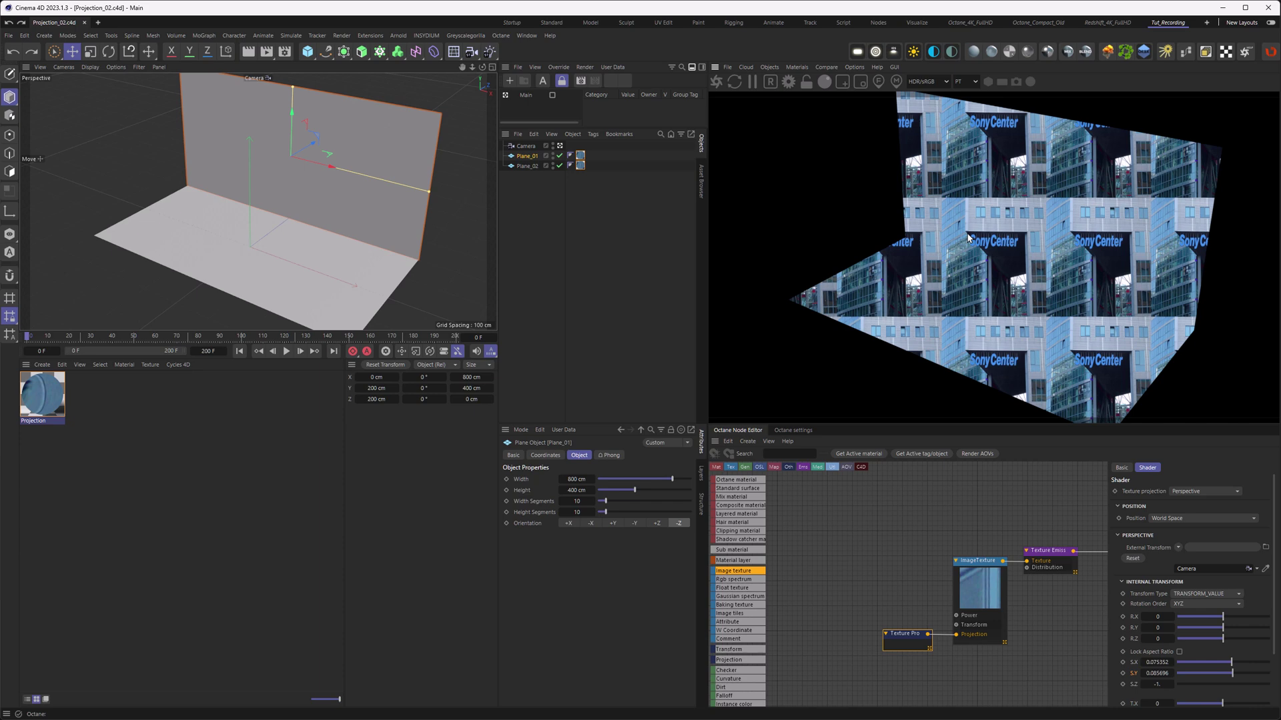
Set the camera's focal length to 50 mm.
{"action": "left_click", "coordinate": [527, 146]}
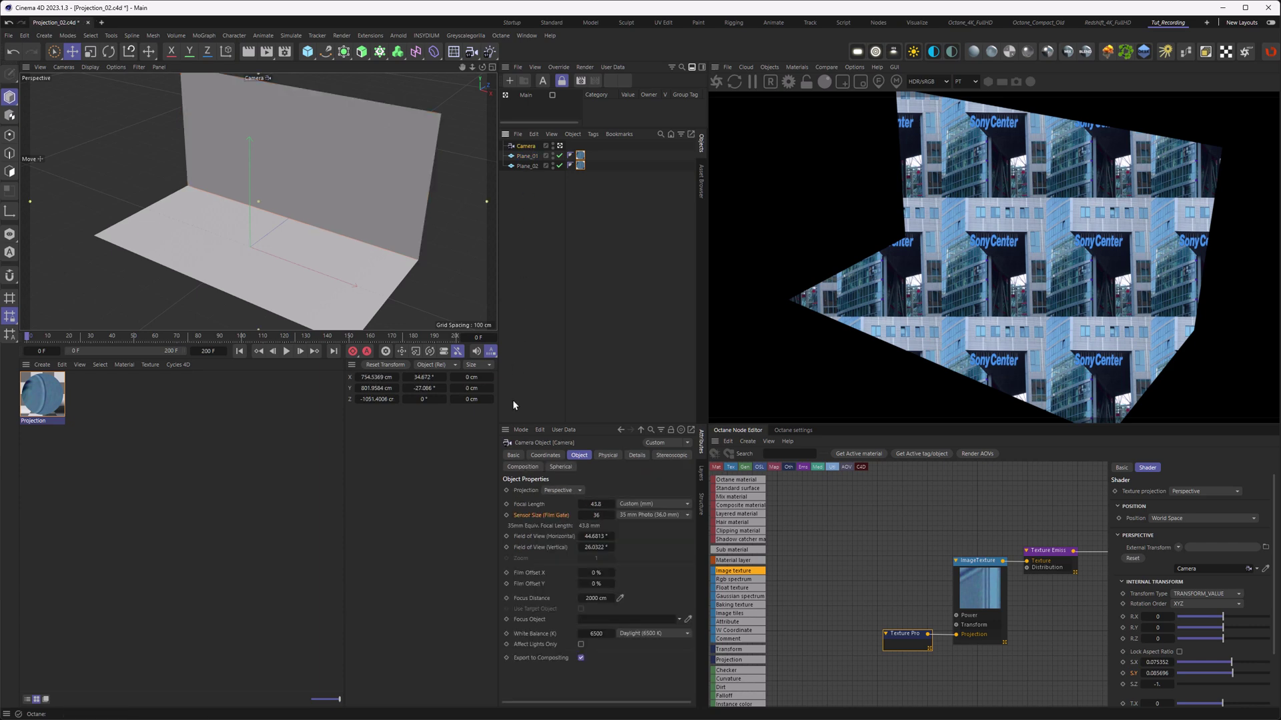
{"action": "double_click", "coordinate": [589, 505]}
{"action": "type", "text": "50"}
{"action": "key", "text": "Return"}
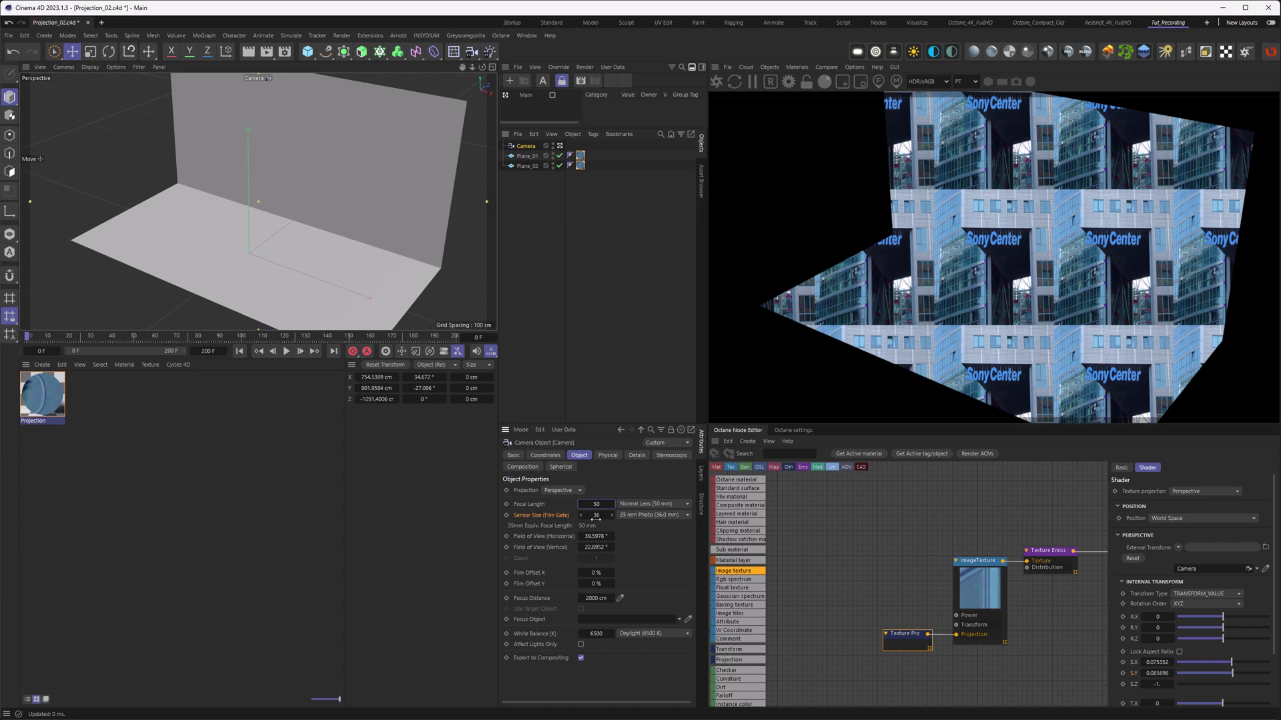
Set the Texture Projection's X scale to 0.36.
{"action": "left_click", "coordinate": [1147, 663]}
{"action": "type", "text": "0.36"}
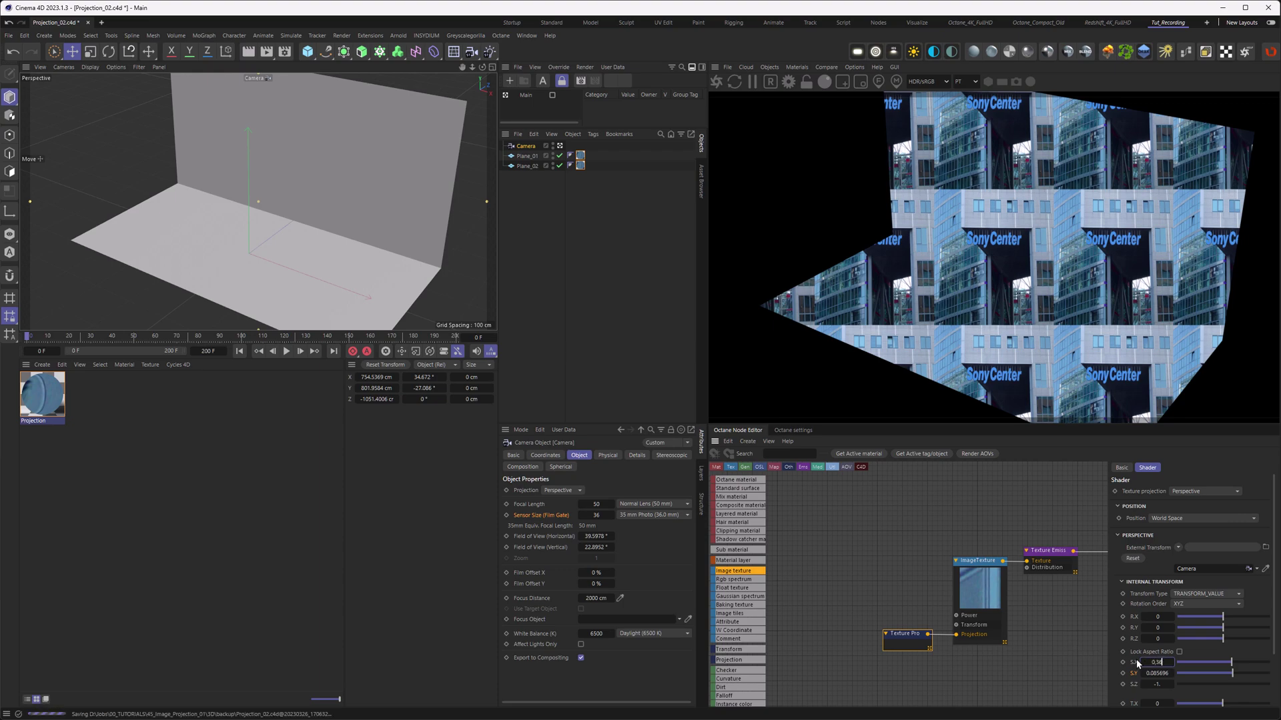
{"action": "key", "text": "Return"}
{"action": "scroll", "coordinate": [260, 238], "scroll_direction": "down", "scroll_amount": 5}
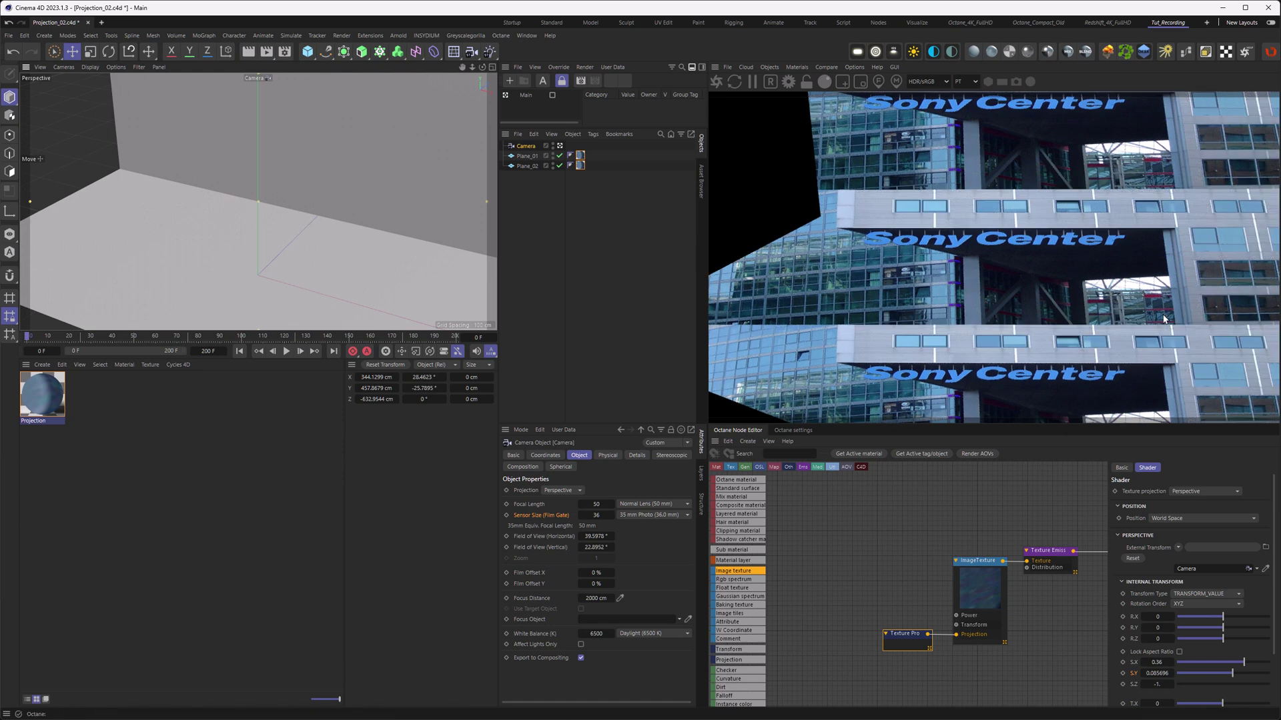
{"action": "left_click", "coordinate": [1153, 662]}
{"action": "type", "text": "0.36"}
{"action": "key", "text": "Return"}
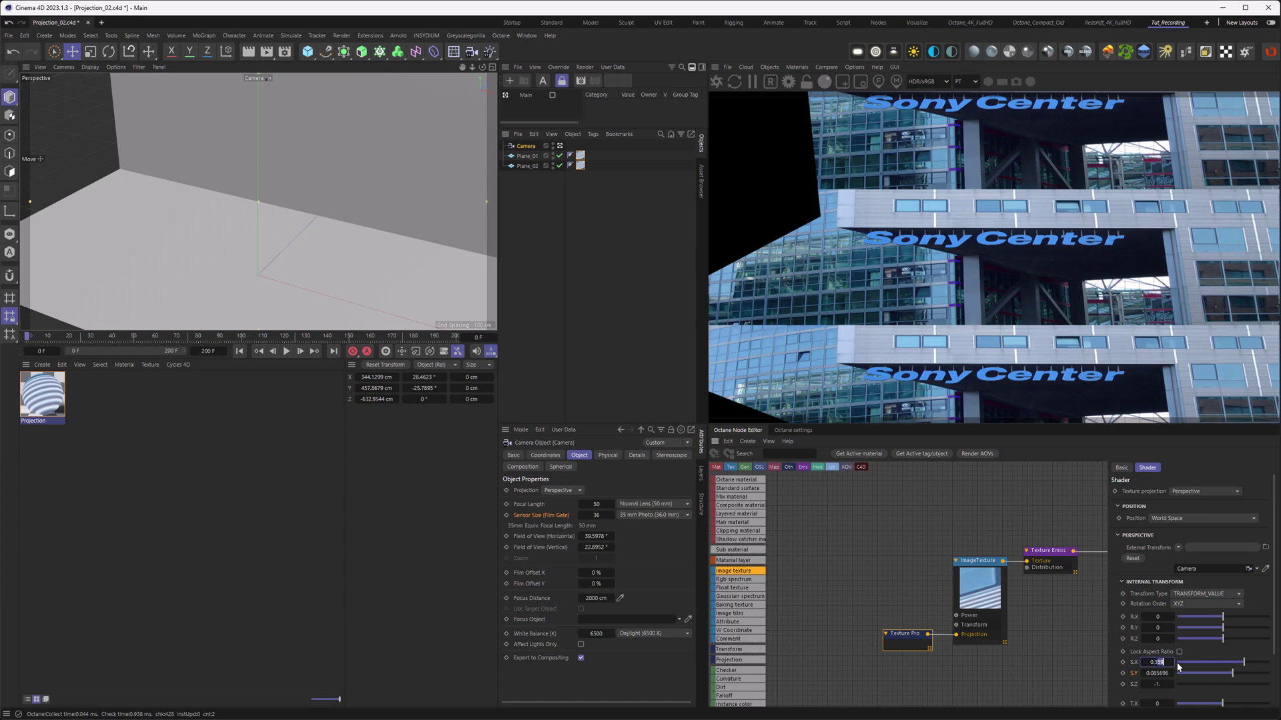
{"action": "key", "text": "BackSpace"}
{"action": "key", "text": "Return"}
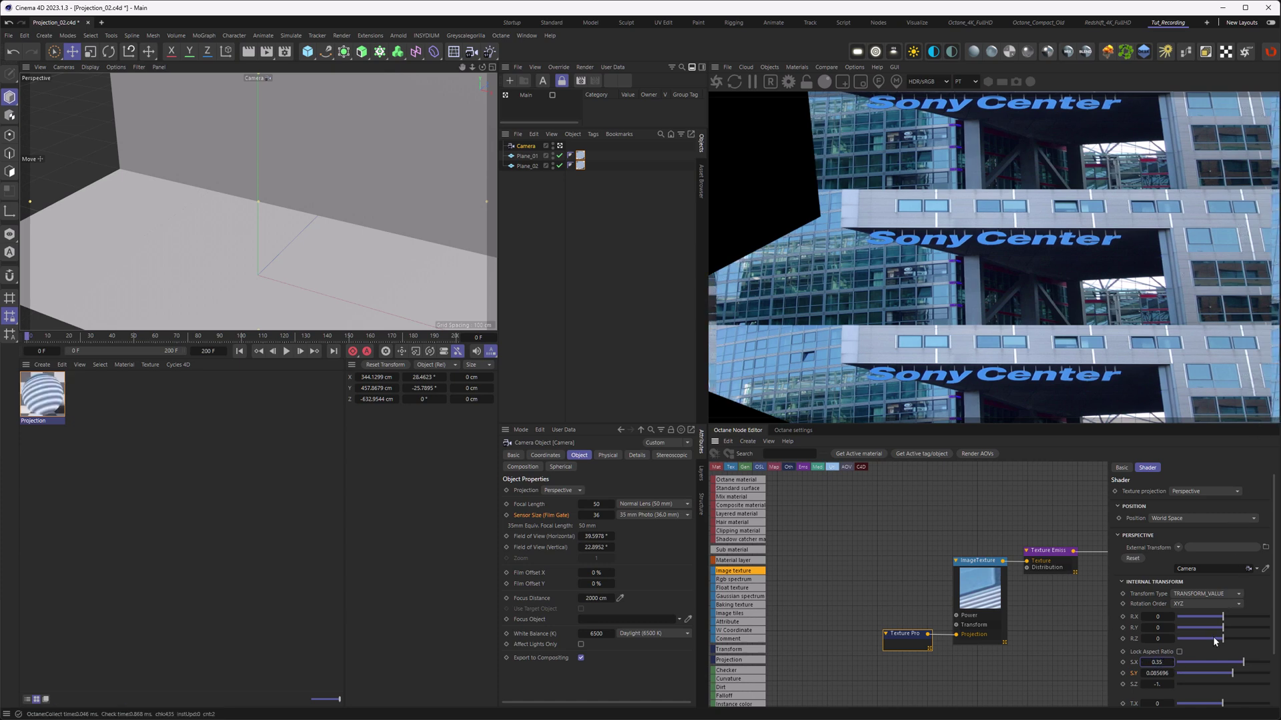
{"action": "double_click", "coordinate": [1157, 663]}
{"action": "type", "text": "0.36"}
{"action": "key", "text": "Return"}
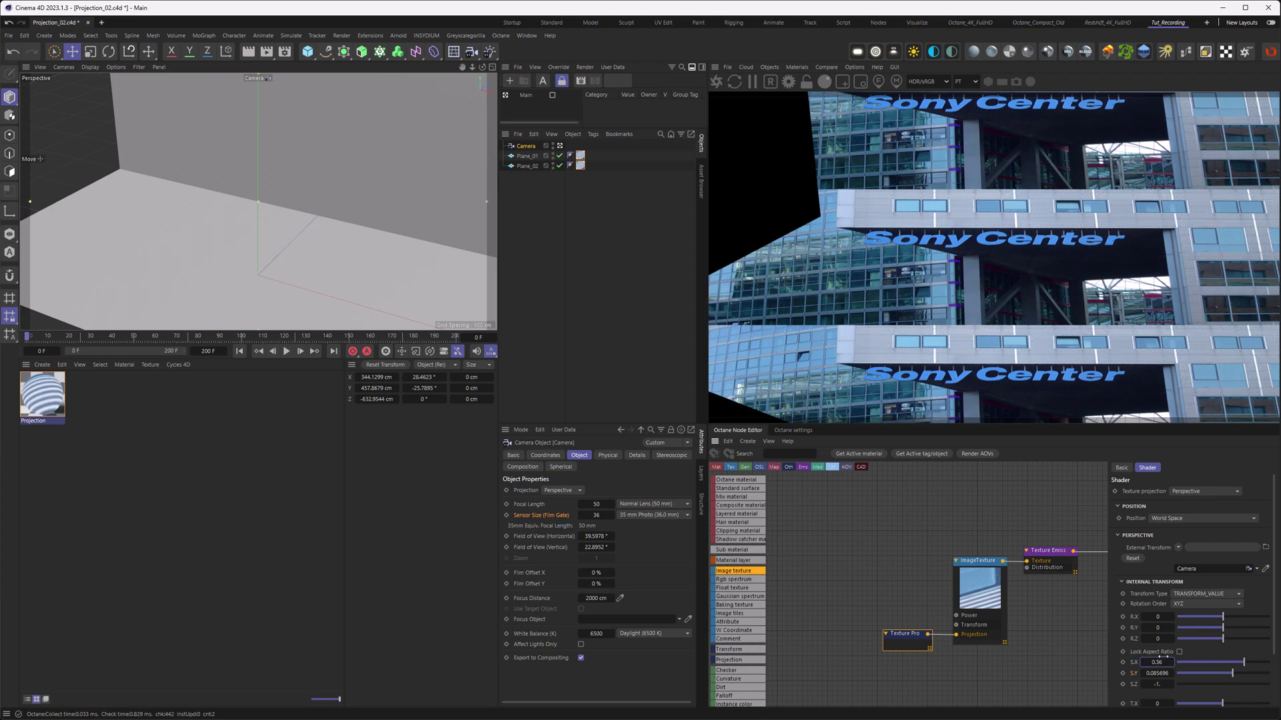
Enter 0.26/16 as the Texture Projection's Y scale.
{"action": "left_click_drag", "start_coordinate": [1148, 674], "coordinate": [1182, 673]}
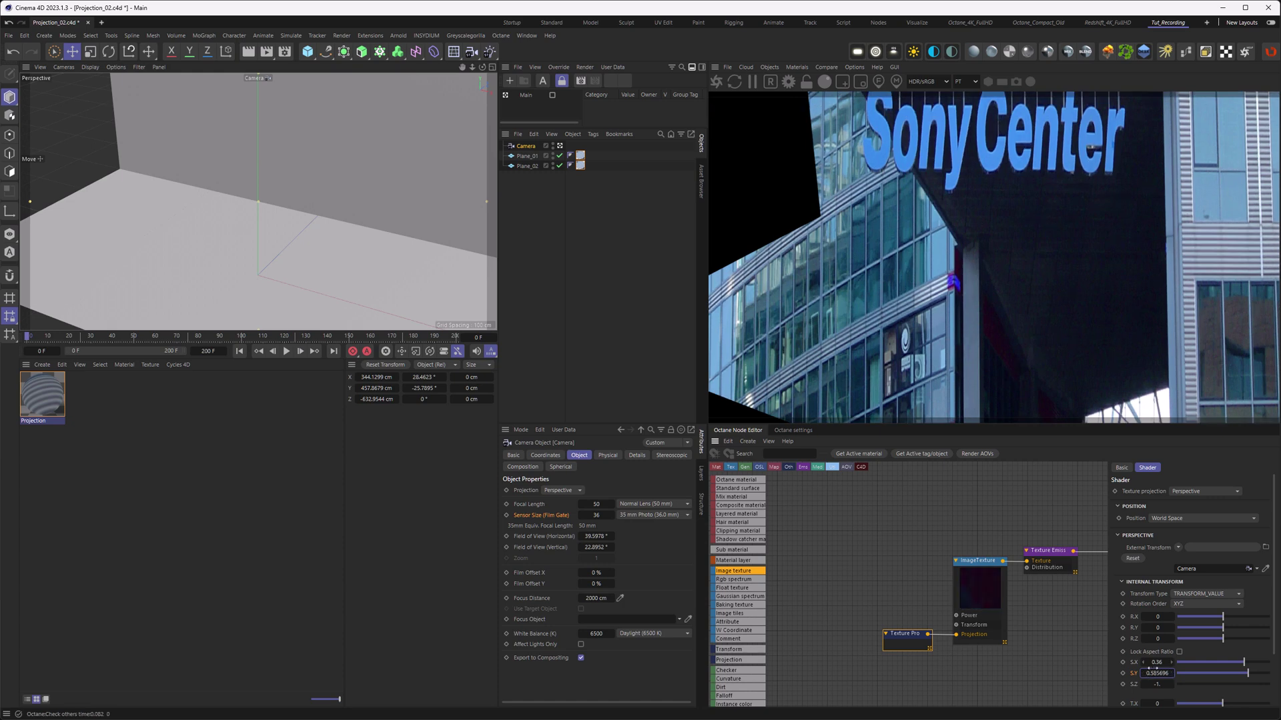
{"action": "double_click", "coordinate": [1149, 674]}
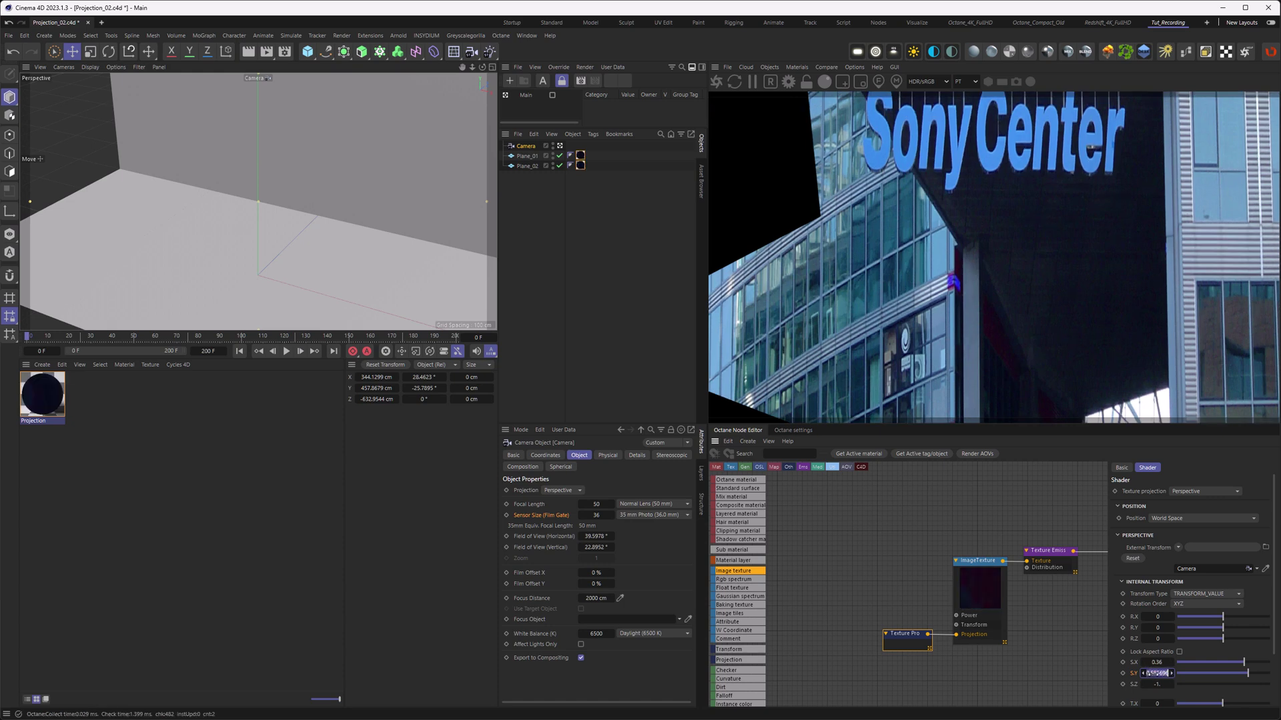
{"action": "type", "text": "0.26"}
{"action": "type", "text": "/16"}
{"action": "key", "text": "Return"}
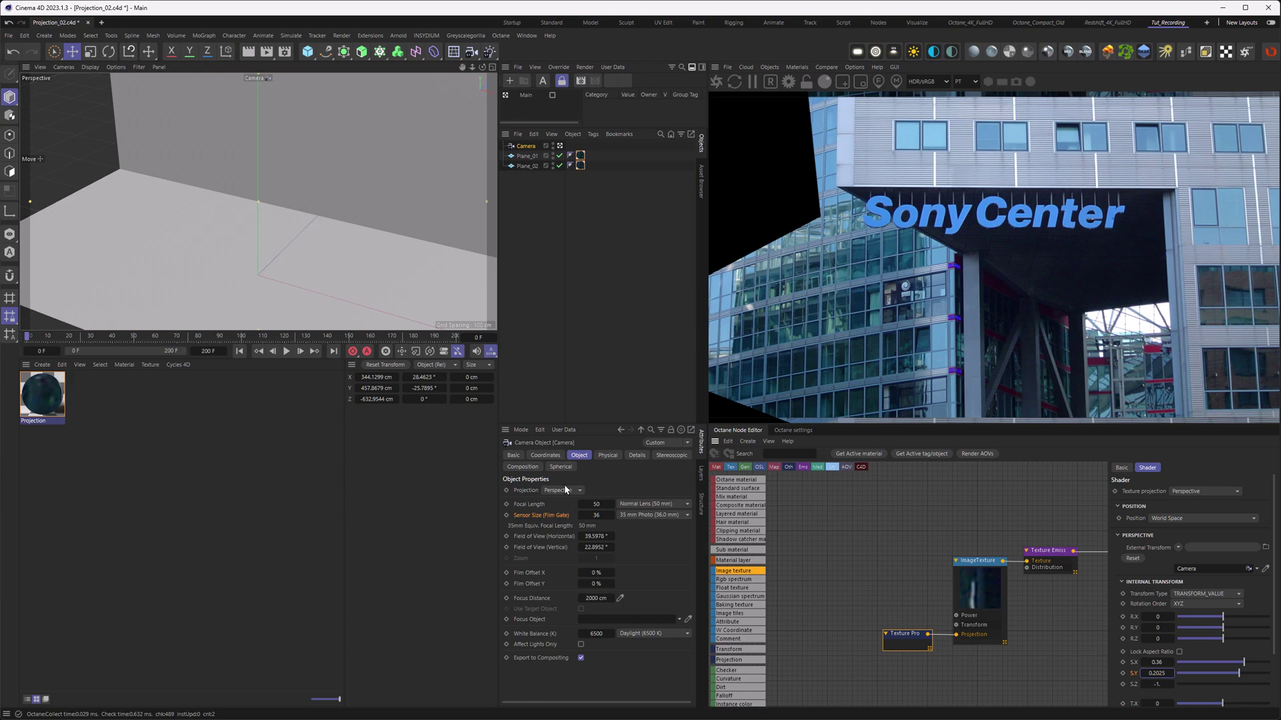
{"action": "left_click_drag", "start_coordinate": [594, 507], "coordinate": [546, 507]}
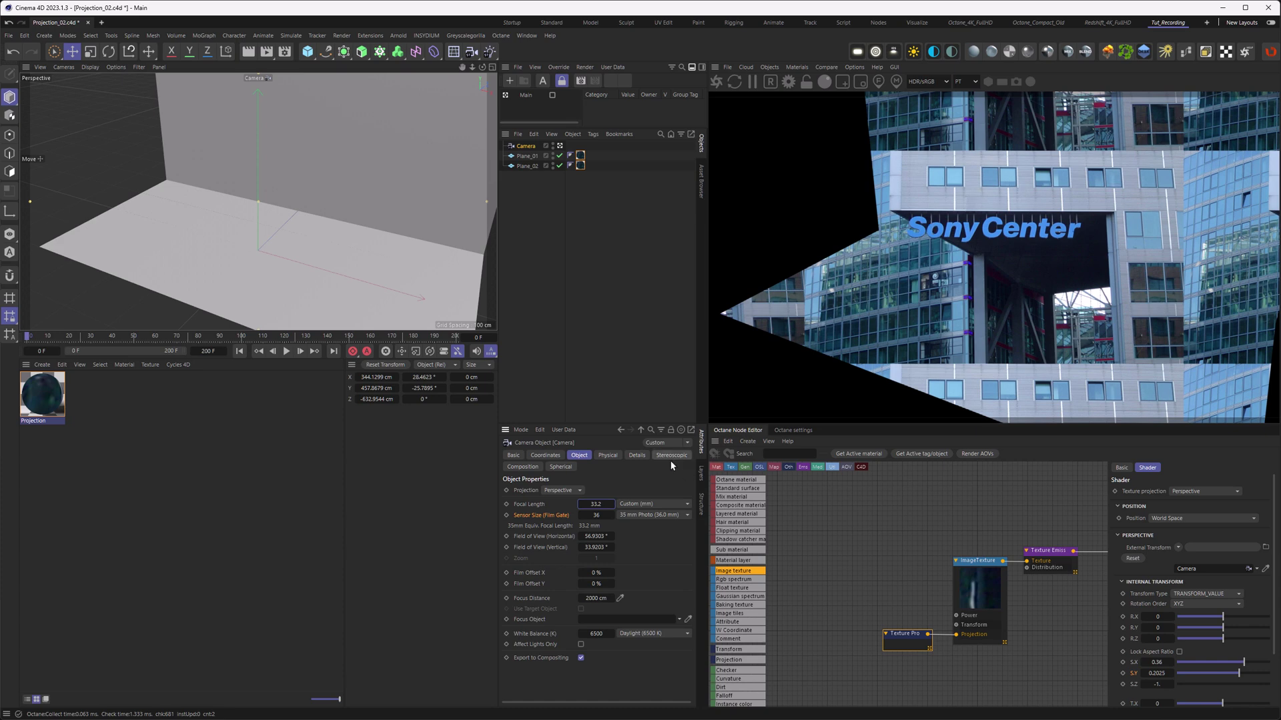
{"action": "left_click", "coordinate": [596, 505]}
{"action": "type", "text": "50"}
{"action": "key", "text": "Return"}
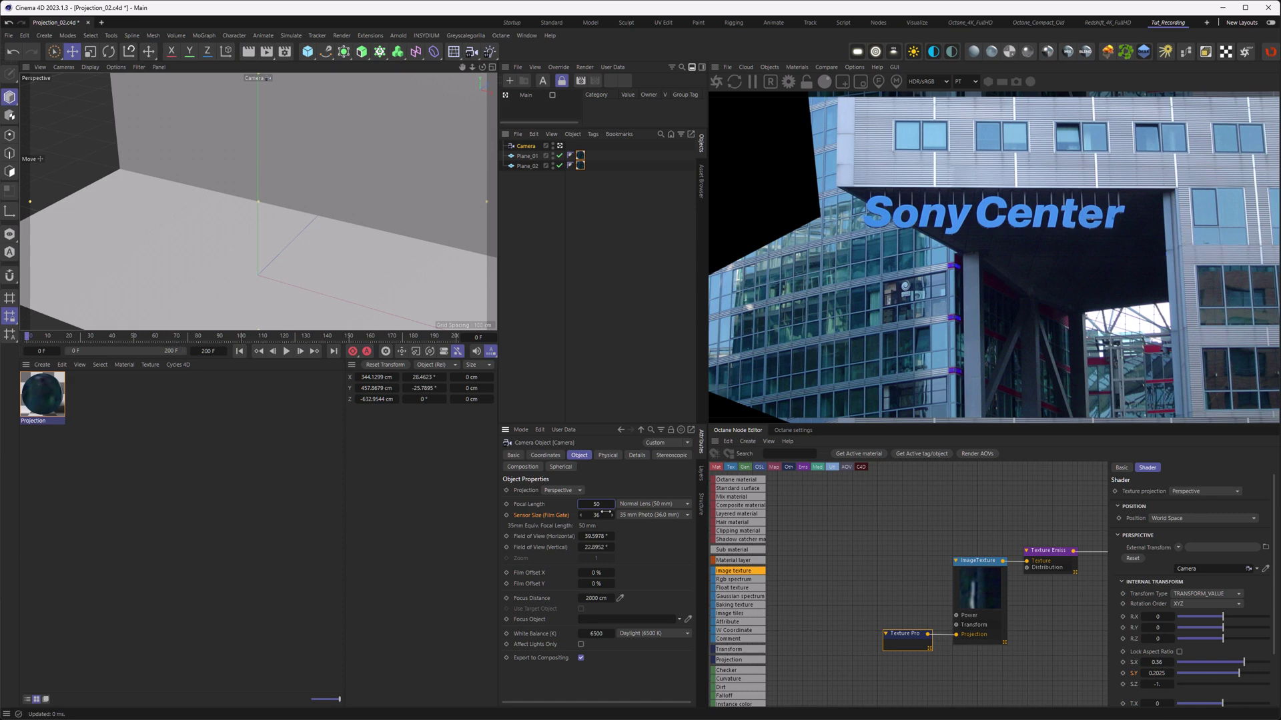
Add a Null object and name it Projection_Calc.
{"action": "left_click", "coordinate": [44, 35]}
{"action": "left_click", "coordinate": [53, 56]}
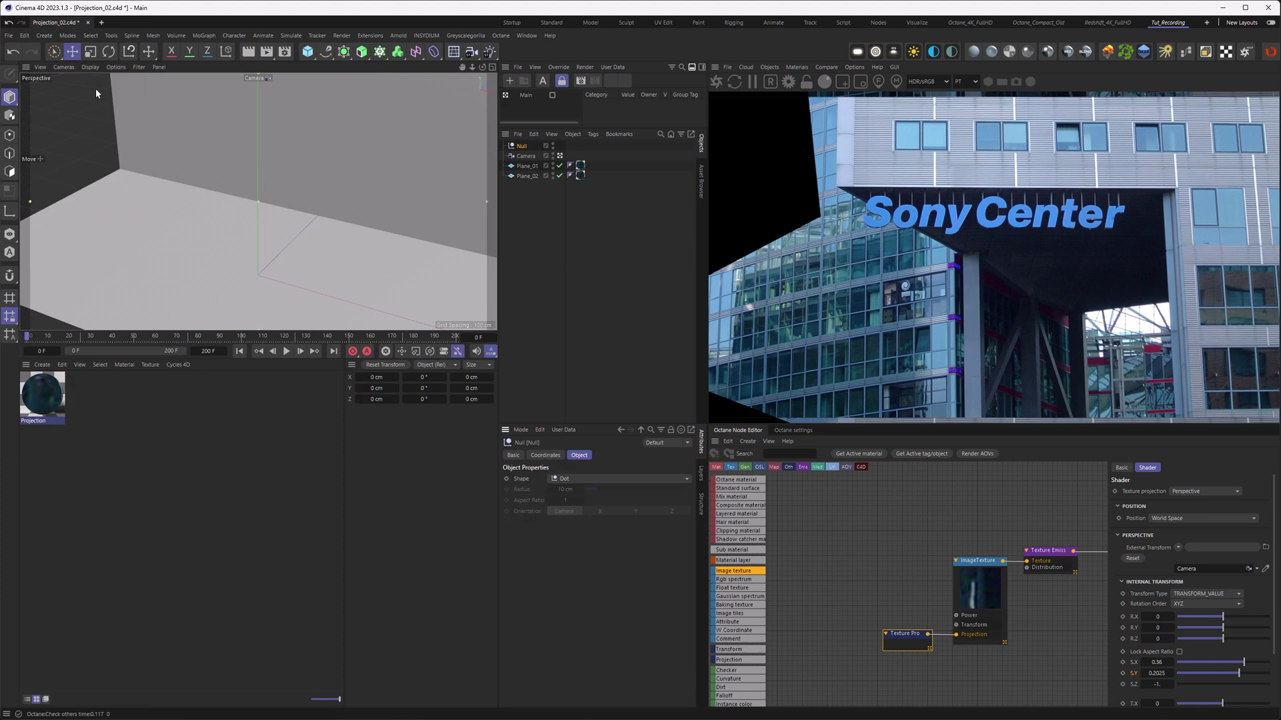
{"action": "double_click", "coordinate": [523, 146]}
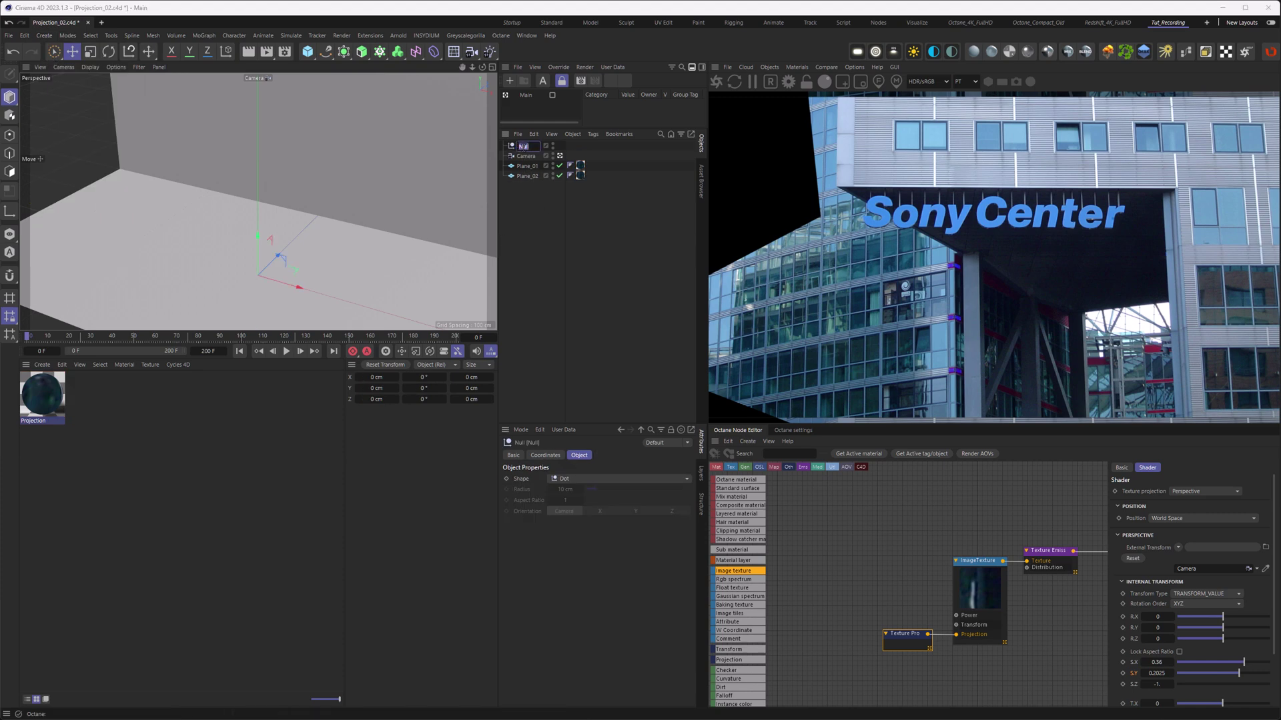
{"action": "type", "text": "Projection_Calc"}
{"action": "key", "text": "Return"}
Give Projection_Calc an XPresso tag and move the XPresso Editor aside.
{"action": "right_click", "coordinate": [523, 147]}
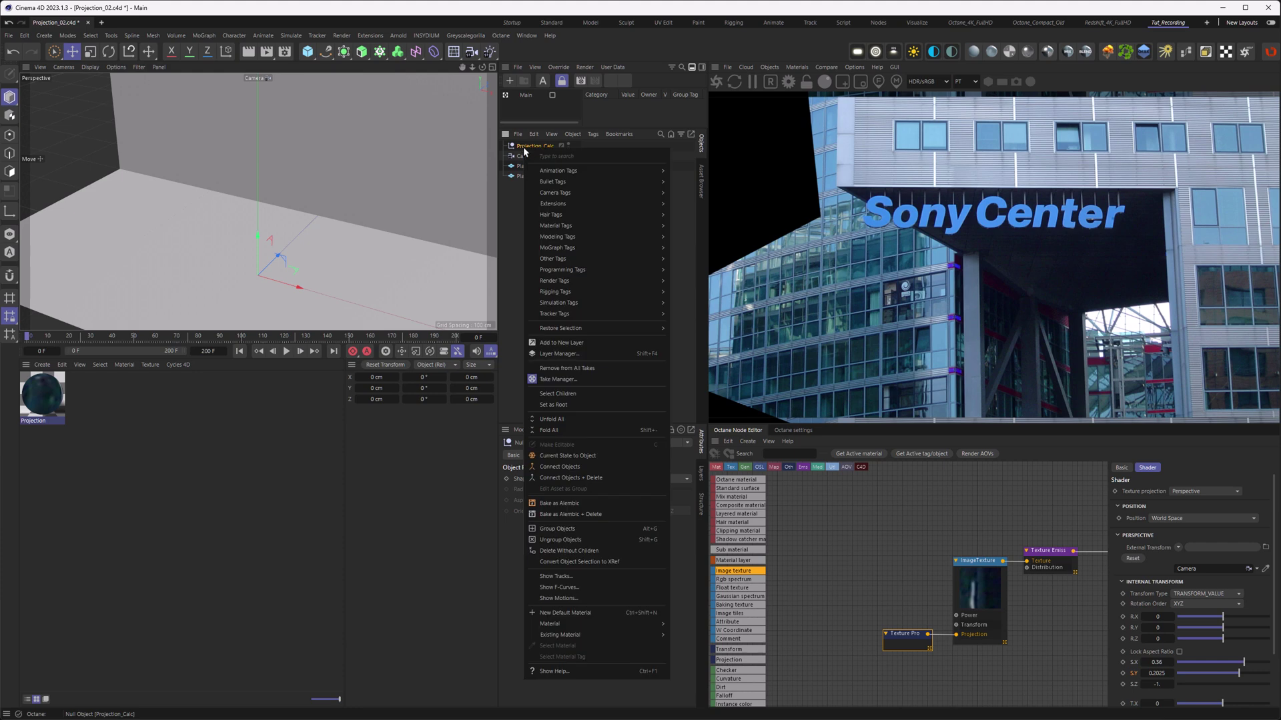
{"action": "type", "text": "xpre"}
{"action": "mouse_move", "coordinate": [633, 167]}
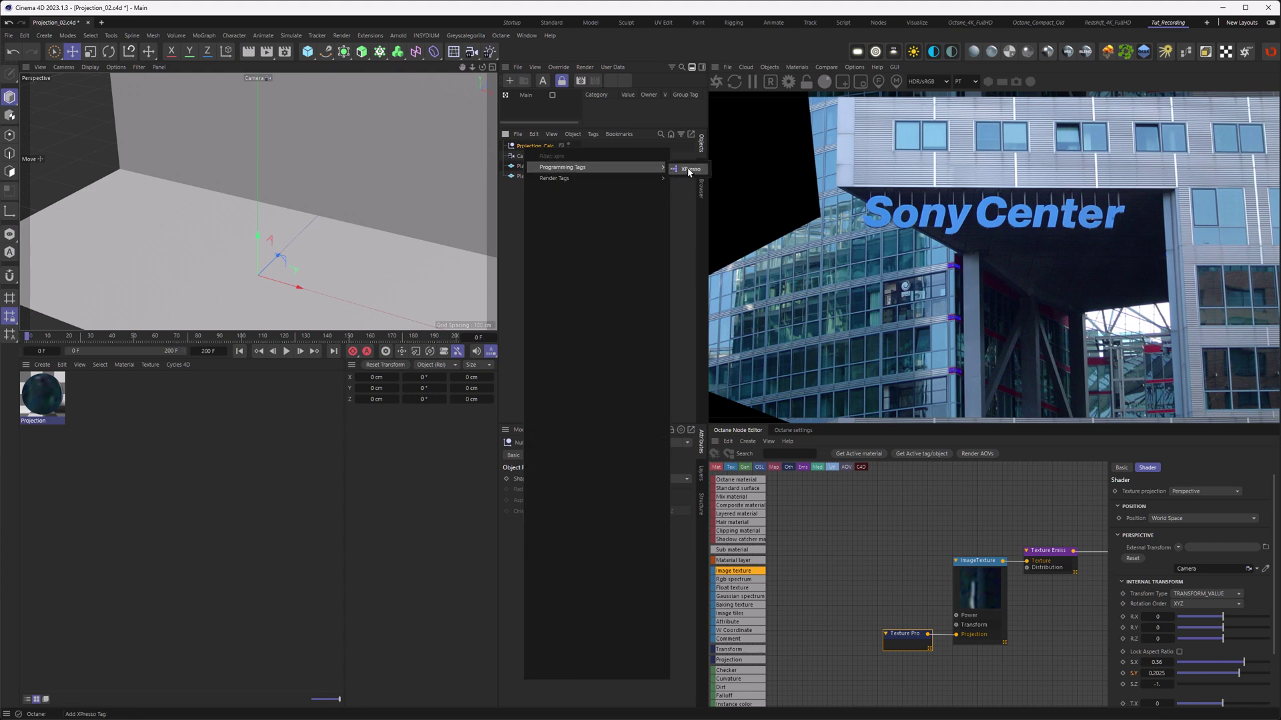
{"action": "left_click", "coordinate": [689, 171]}
{"action": "left_click_drag", "start_coordinate": [849, 162], "coordinate": [208, 378]}
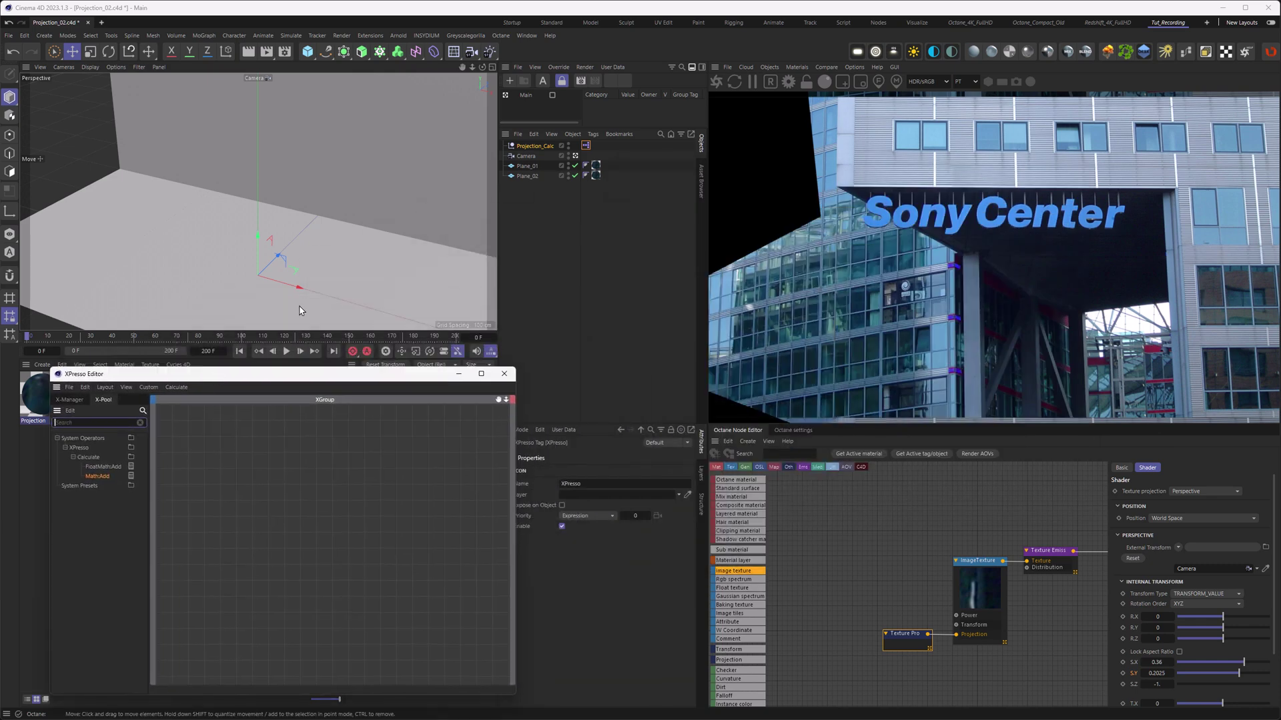
Add the Camera and Texture Projection as nodes in the XPresso graph.
{"action": "left_click_drag", "start_coordinate": [542, 155], "coordinate": [216, 485]}
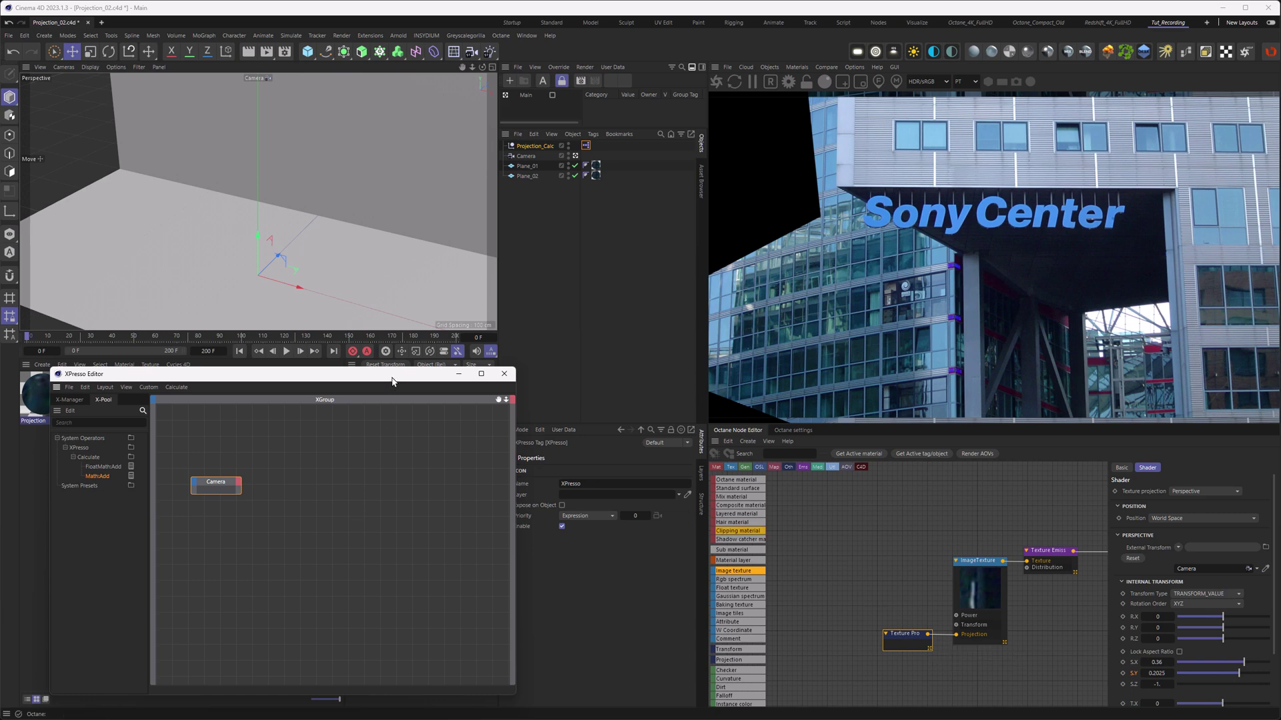
{"action": "left_click_drag", "start_coordinate": [390, 374], "coordinate": [372, 423]}
{"action": "left_click_drag", "start_coordinate": [252, 429], "coordinate": [254, 378]}
{"action": "left_click", "coordinate": [547, 597]}
{"action": "left_click", "coordinate": [578, 524]}
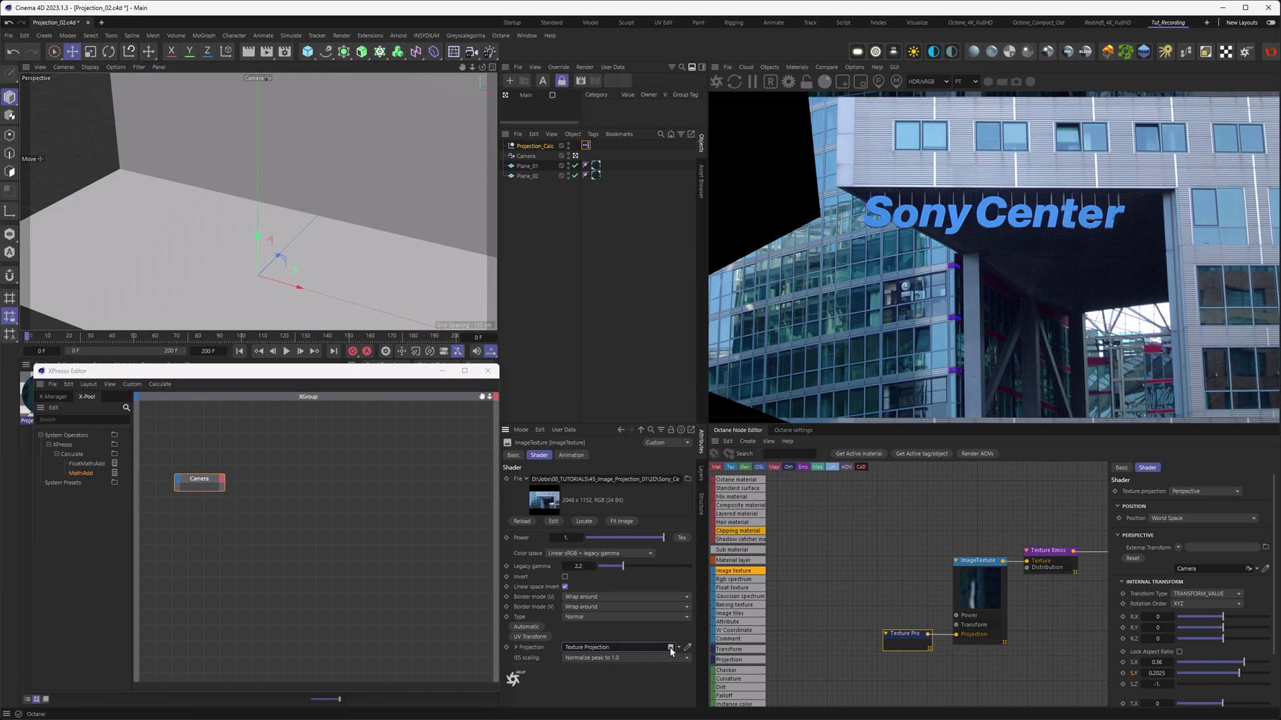
{"action": "left_click_drag", "start_coordinate": [332, 487], "coordinate": [344, 481]}
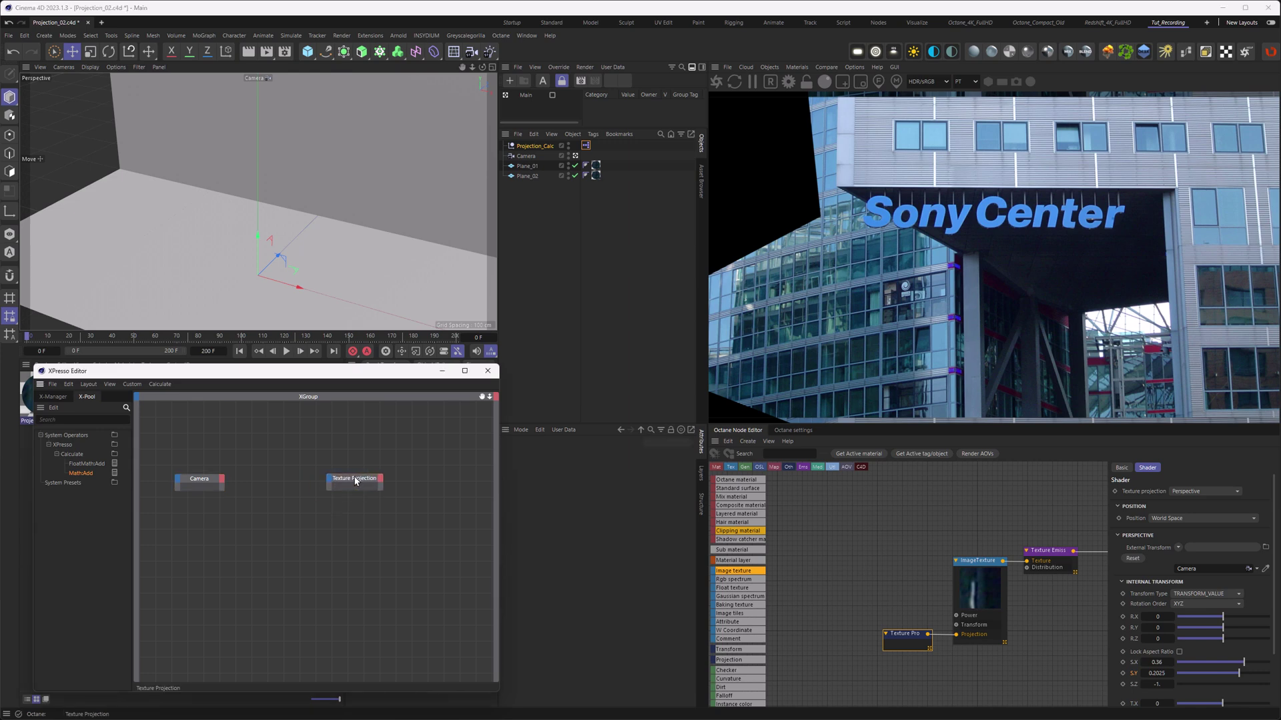
{"action": "left_click", "coordinate": [344, 482]}
Give Texture Projection S.X and S.Y ports and the Camera a Focal Length port.
{"action": "left_click_drag", "start_coordinate": [1134, 666], "coordinate": [332, 490]}
{"action": "left_click_drag", "start_coordinate": [1126, 678], "coordinate": [332, 493]}
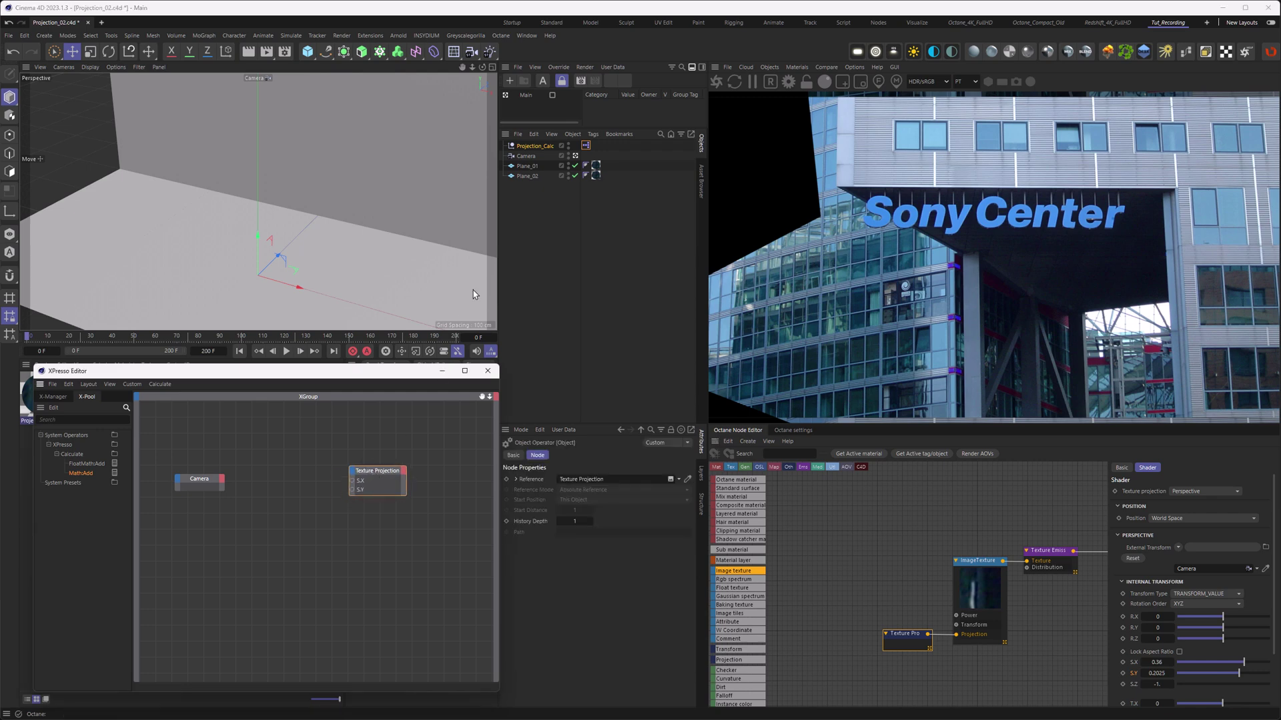
{"action": "left_click", "coordinate": [526, 156]}
{"action": "left_click", "coordinate": [580, 455]}
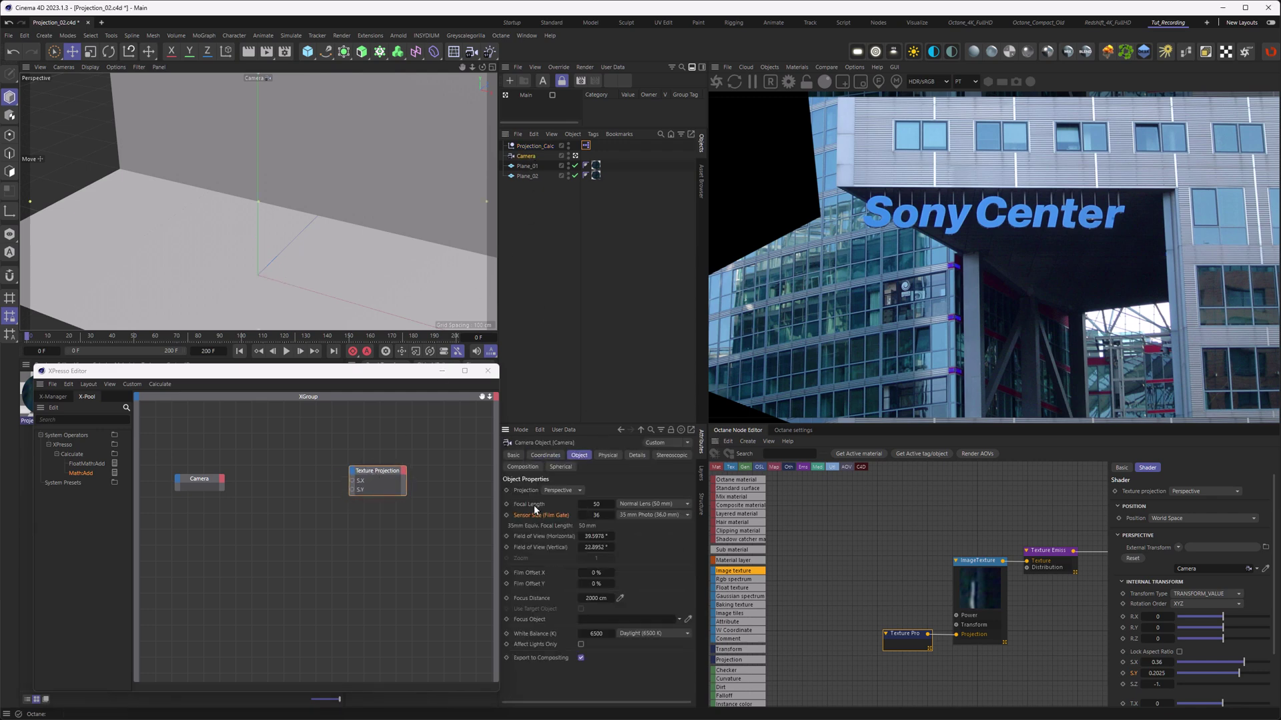
{"action": "left_click_drag", "start_coordinate": [213, 489], "coordinate": [222, 491]}
{"action": "left_click", "coordinate": [210, 486]}
{"action": "left_click_drag", "start_coordinate": [372, 485], "coordinate": [392, 513]}
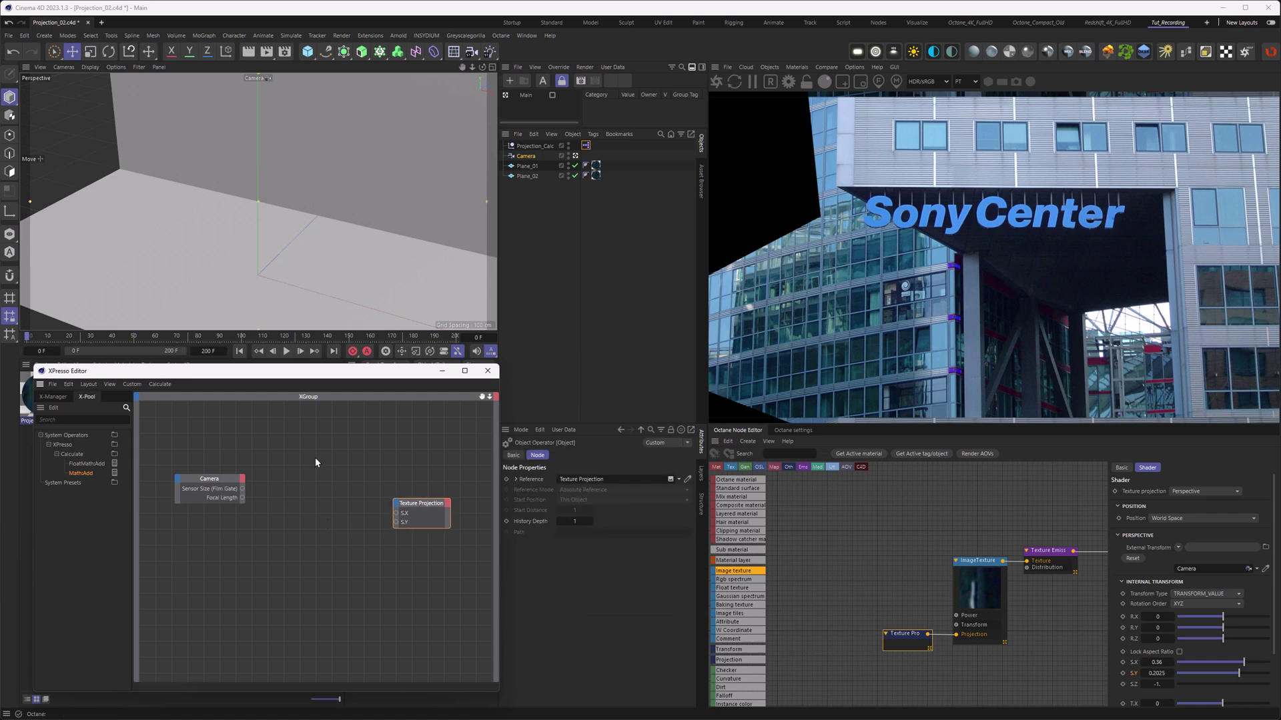
Add a Result node fed by the camera's Sensor Size.
{"action": "left_click", "coordinate": [321, 421]}
{"action": "right_click", "coordinate": [320, 419]}
{"action": "mouse_move", "coordinate": [350, 443]}
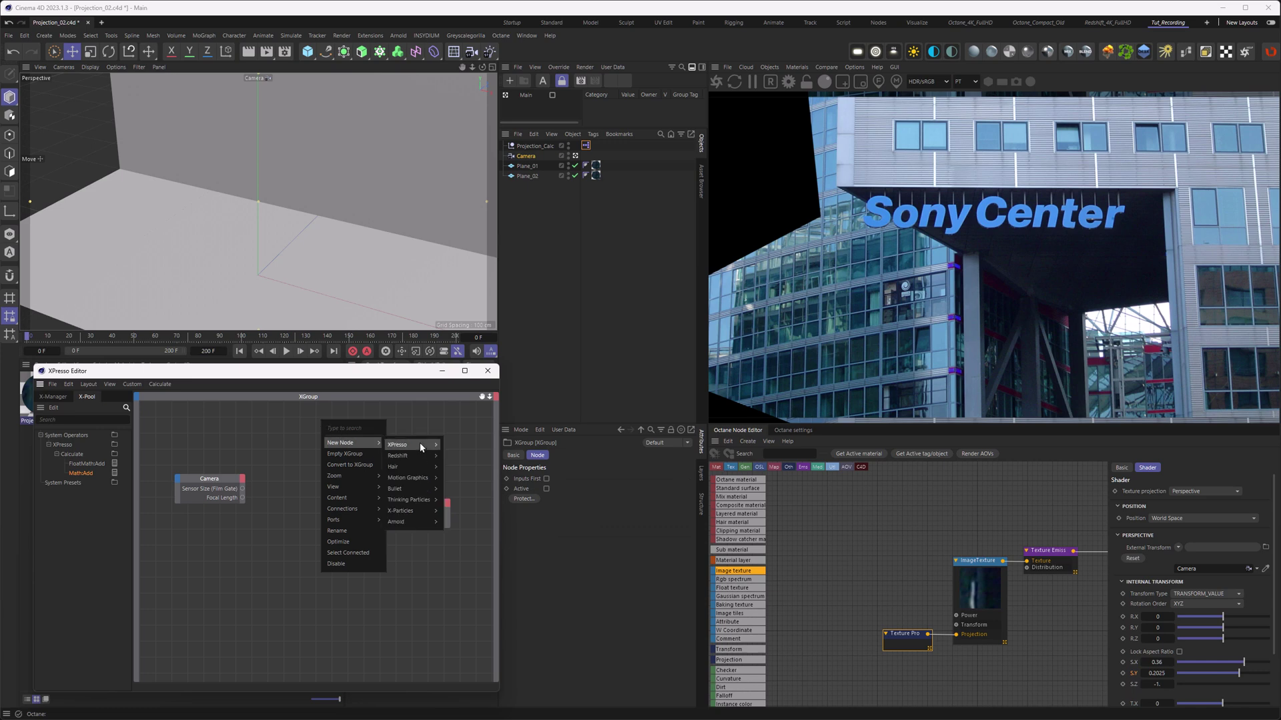
{"action": "mouse_move", "coordinate": [421, 445]}
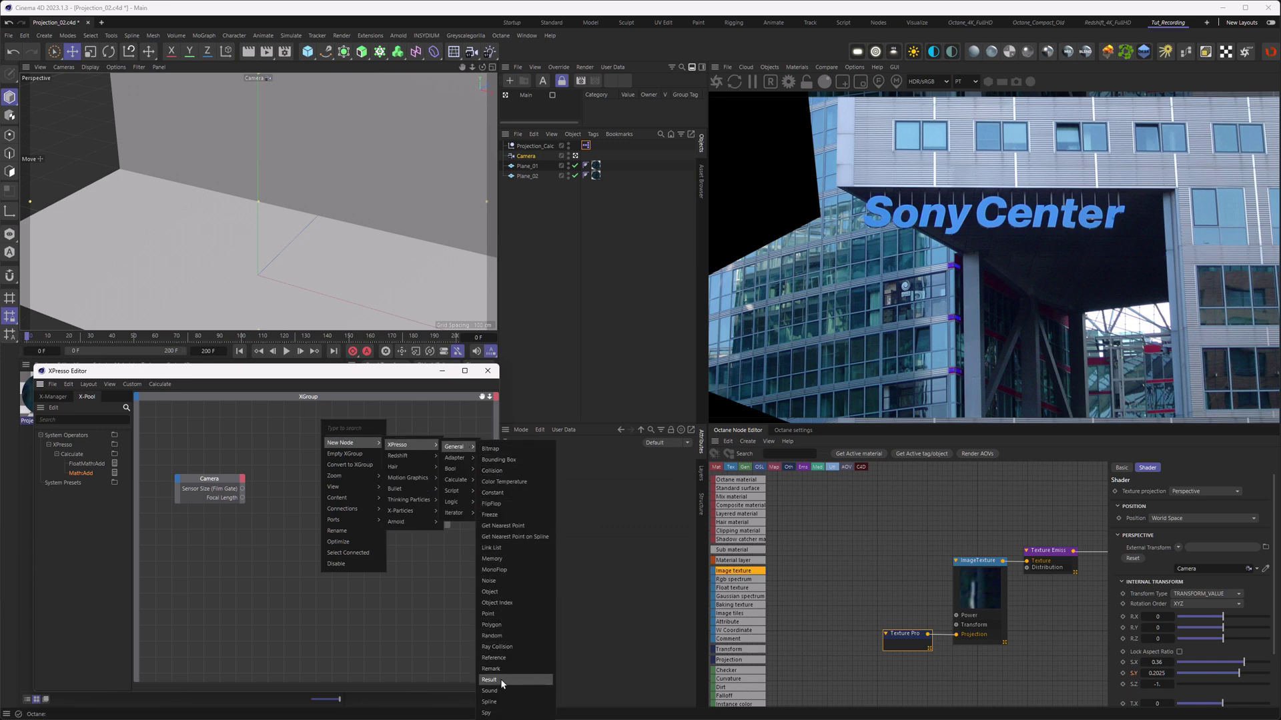
{"action": "left_click", "coordinate": [500, 679]}
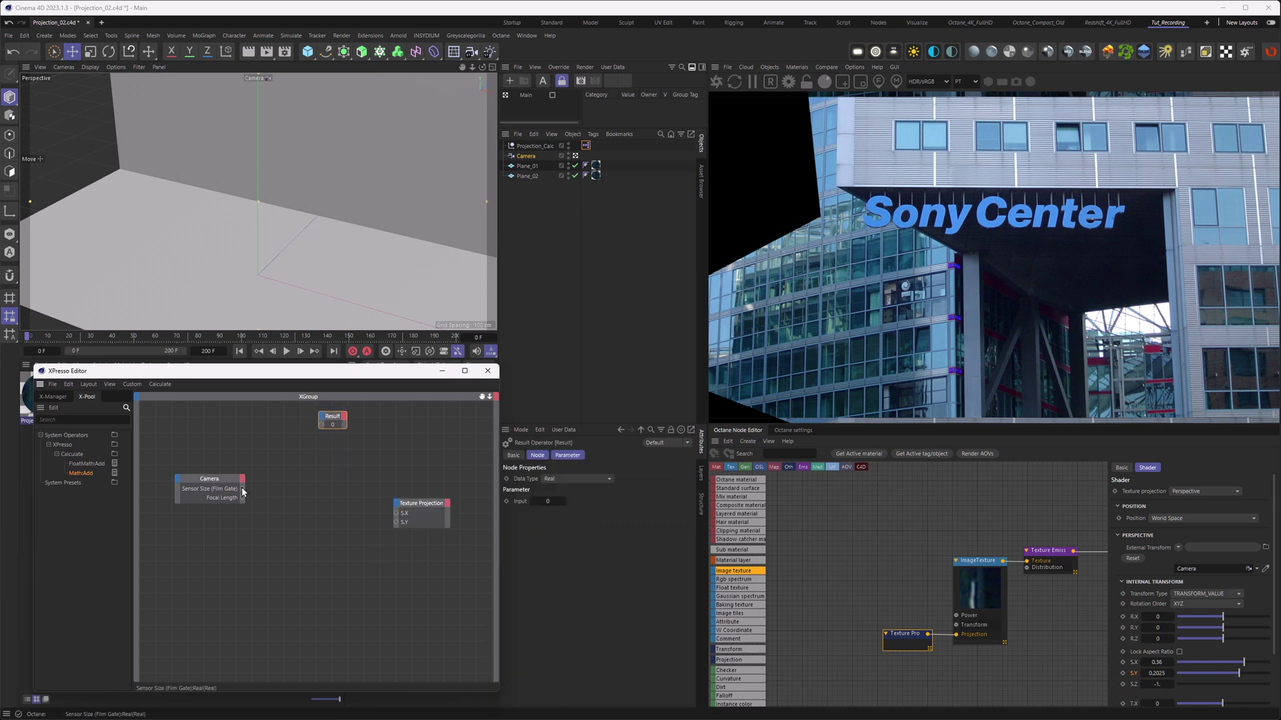
{"action": "left_click_drag", "start_coordinate": [242, 488], "coordinate": [357, 425]}
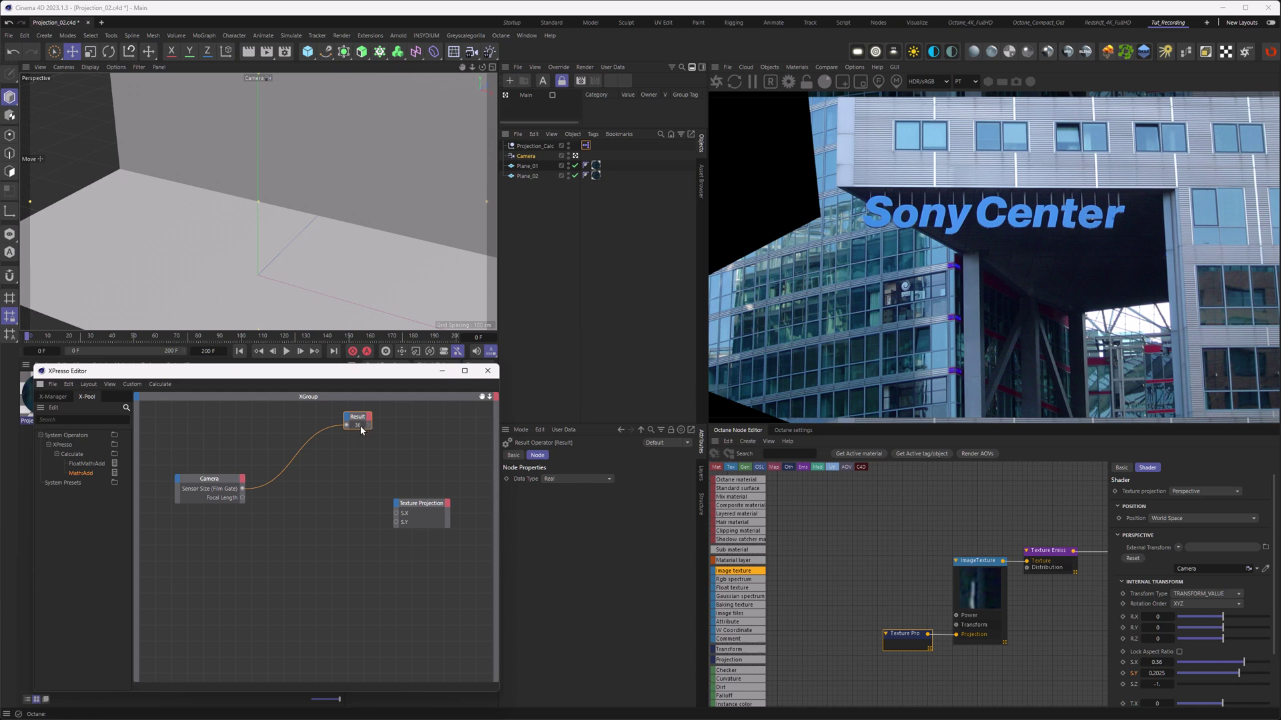
{"action": "left_click", "coordinate": [341, 453]}
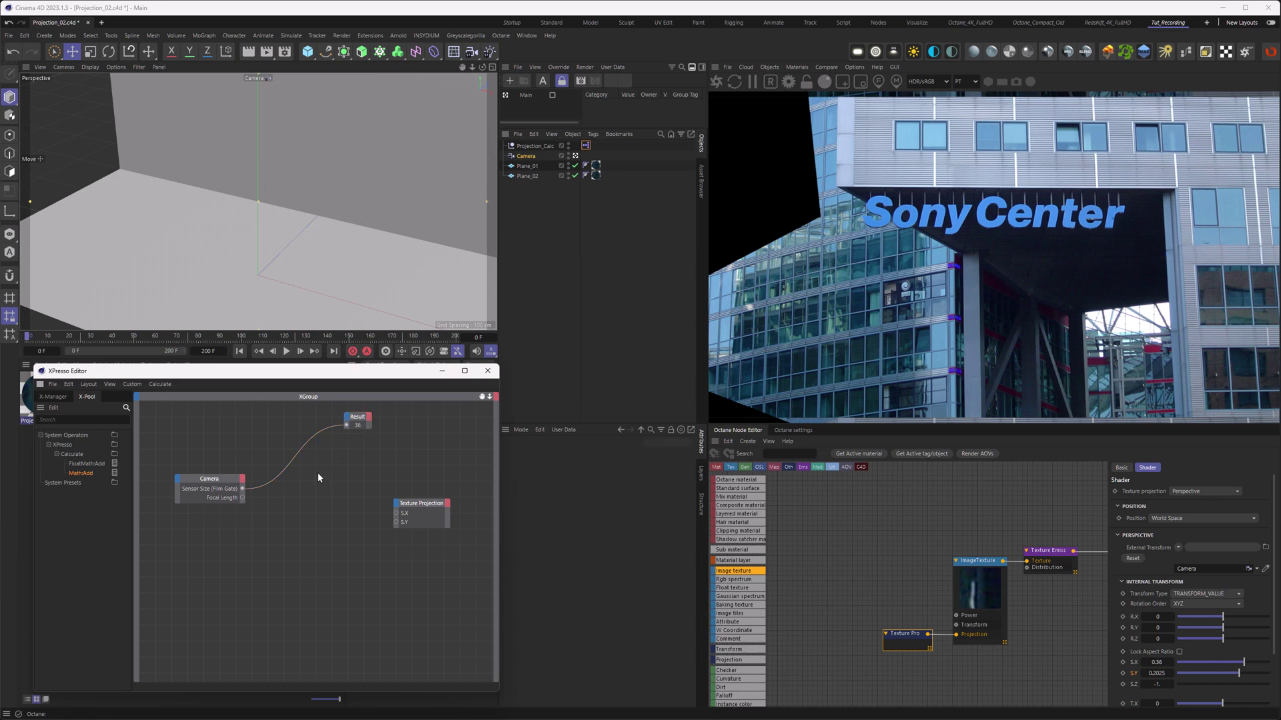
Insert a Math node set to Multiply by 0.01 between Sensor Size and Result.
{"action": "left_click", "coordinate": [97, 421]}
{"action": "left_click_drag", "start_coordinate": [81, 473], "coordinate": [347, 462]}
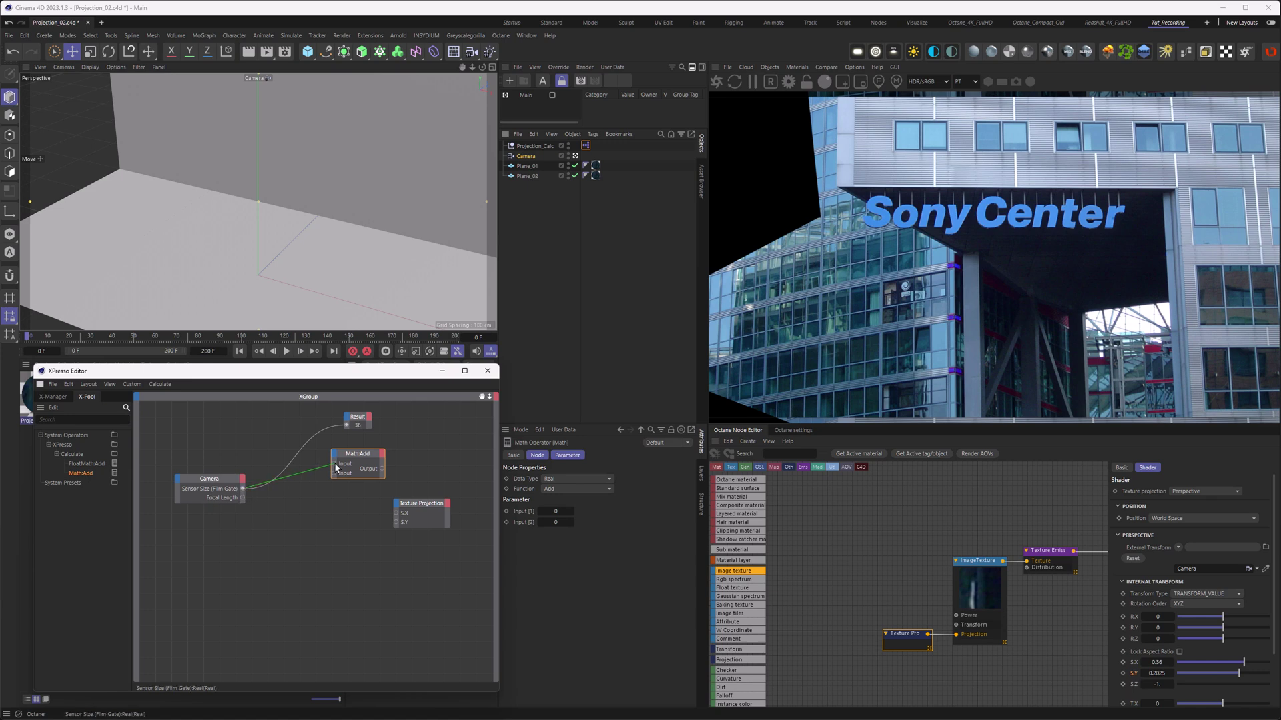
{"action": "left_click_drag", "start_coordinate": [336, 466], "coordinate": [348, 455]}
{"action": "left_click", "coordinate": [555, 489]}
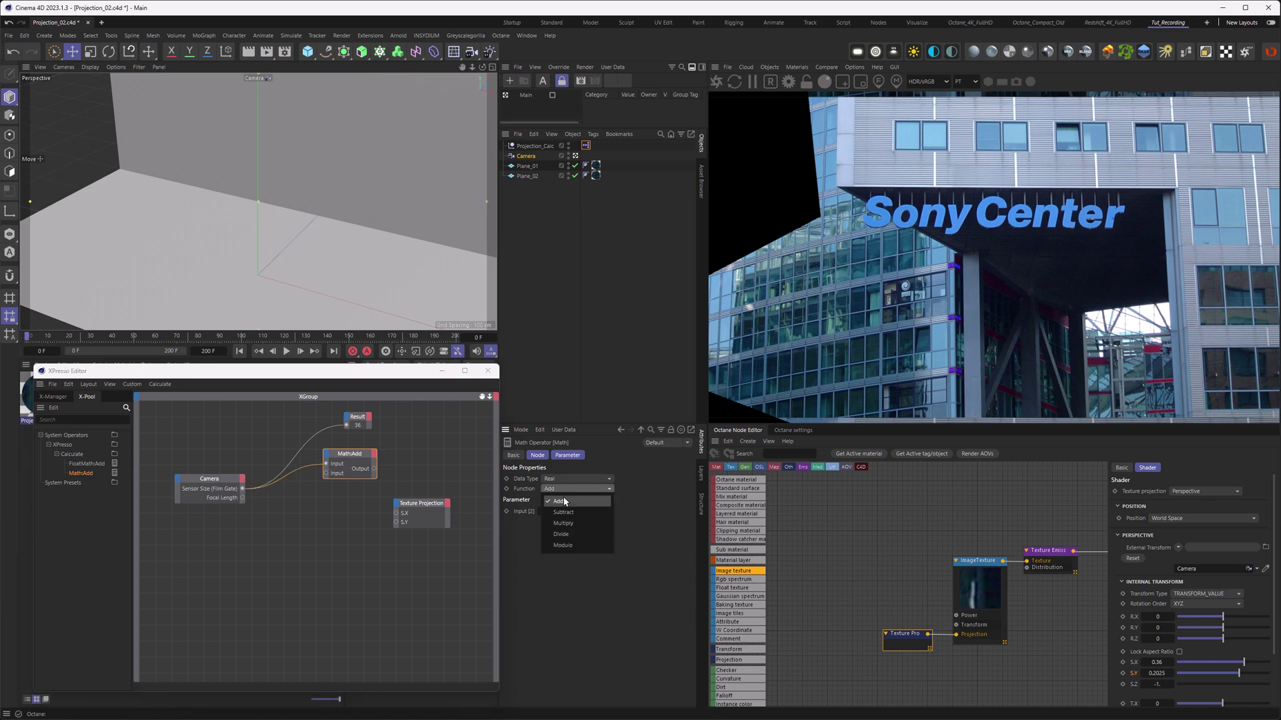
{"action": "left_click", "coordinate": [563, 523]}
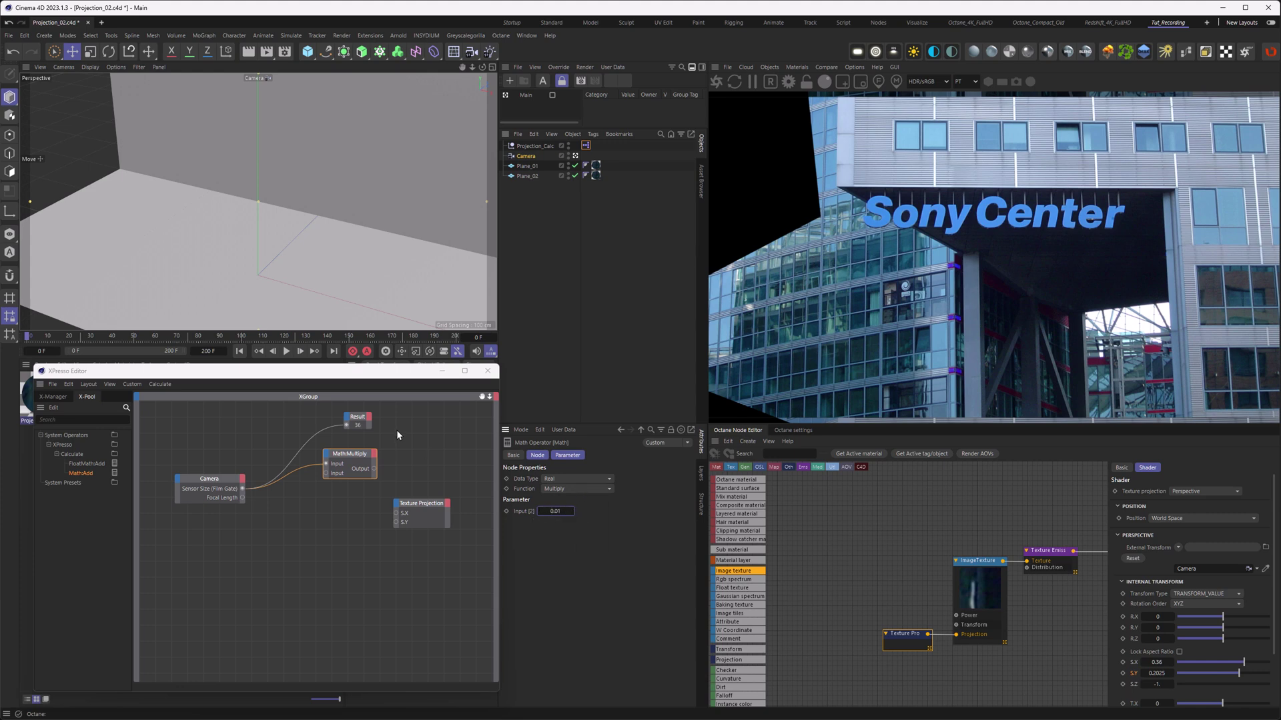
{"action": "left_click_drag", "start_coordinate": [345, 422], "coordinate": [423, 437]}
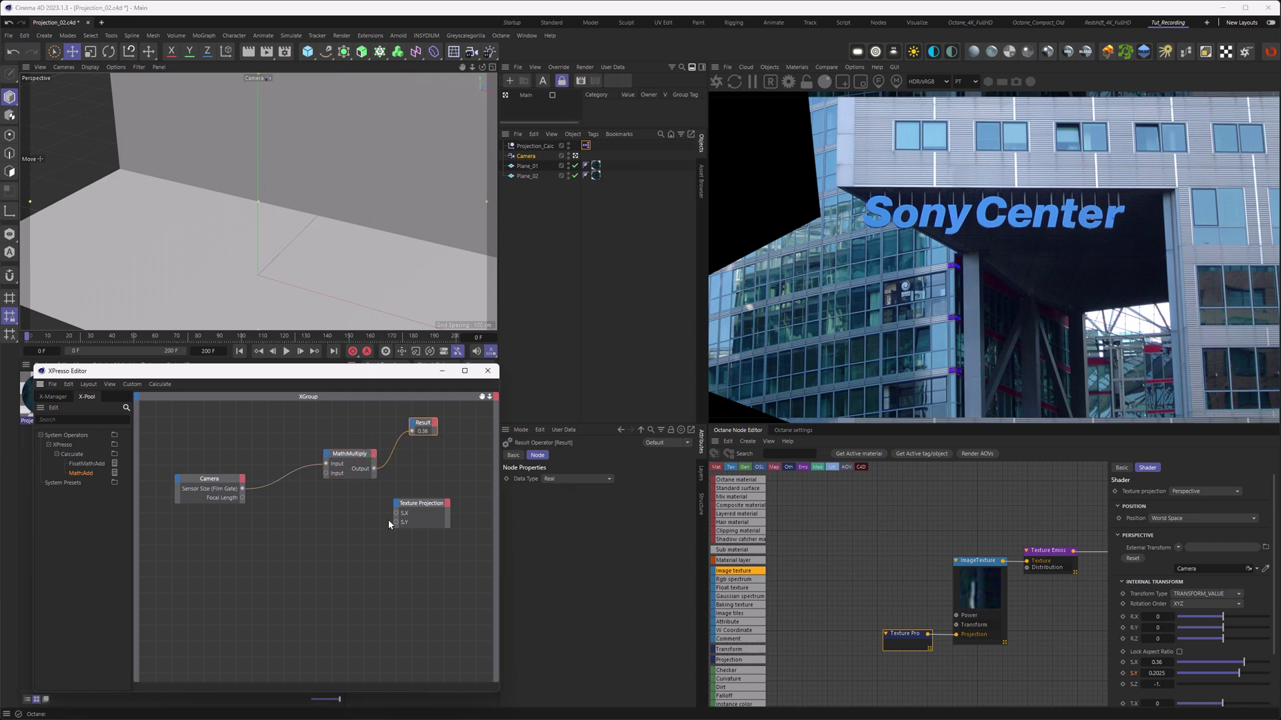
Duplicate the Multiply node to scale the focal length by 0.02.
{"action": "left_click_drag", "start_coordinate": [347, 454], "coordinate": [309, 438]}
{"action": "left_click_drag", "start_coordinate": [241, 498], "coordinate": [413, 461]}
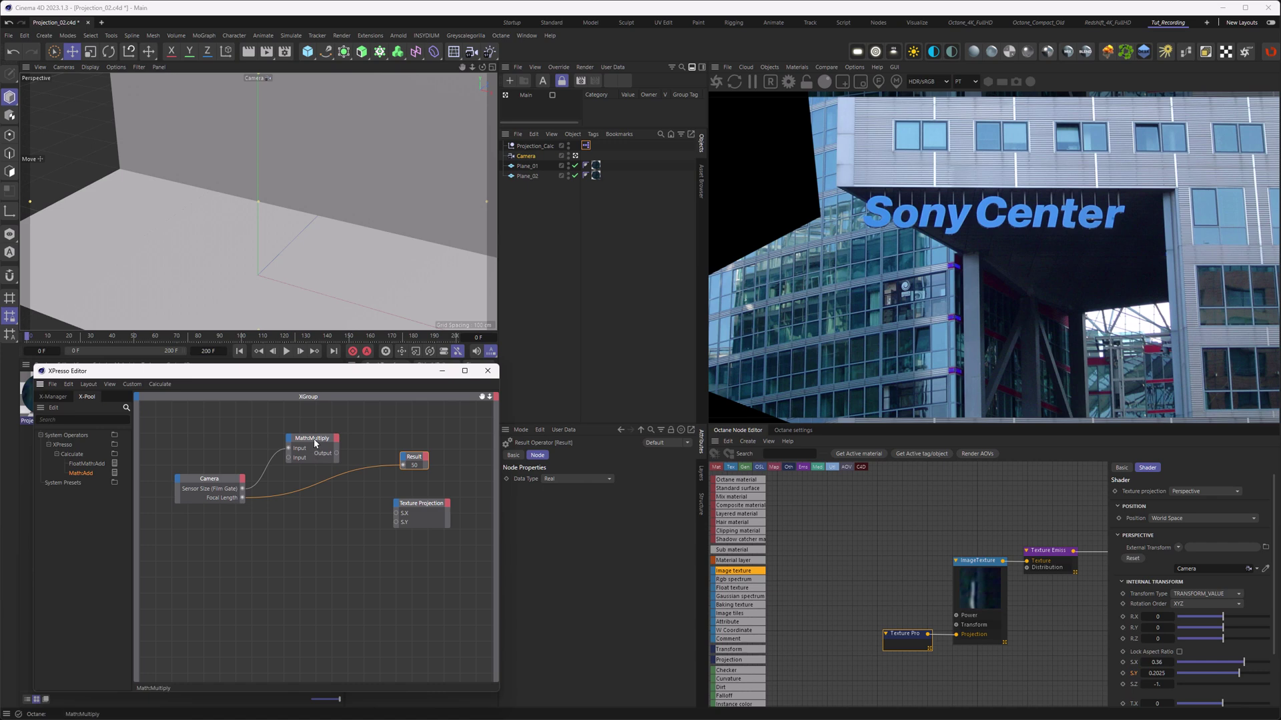
{"action": "left_click_drag", "start_coordinate": [307, 439], "coordinate": [311, 434]}
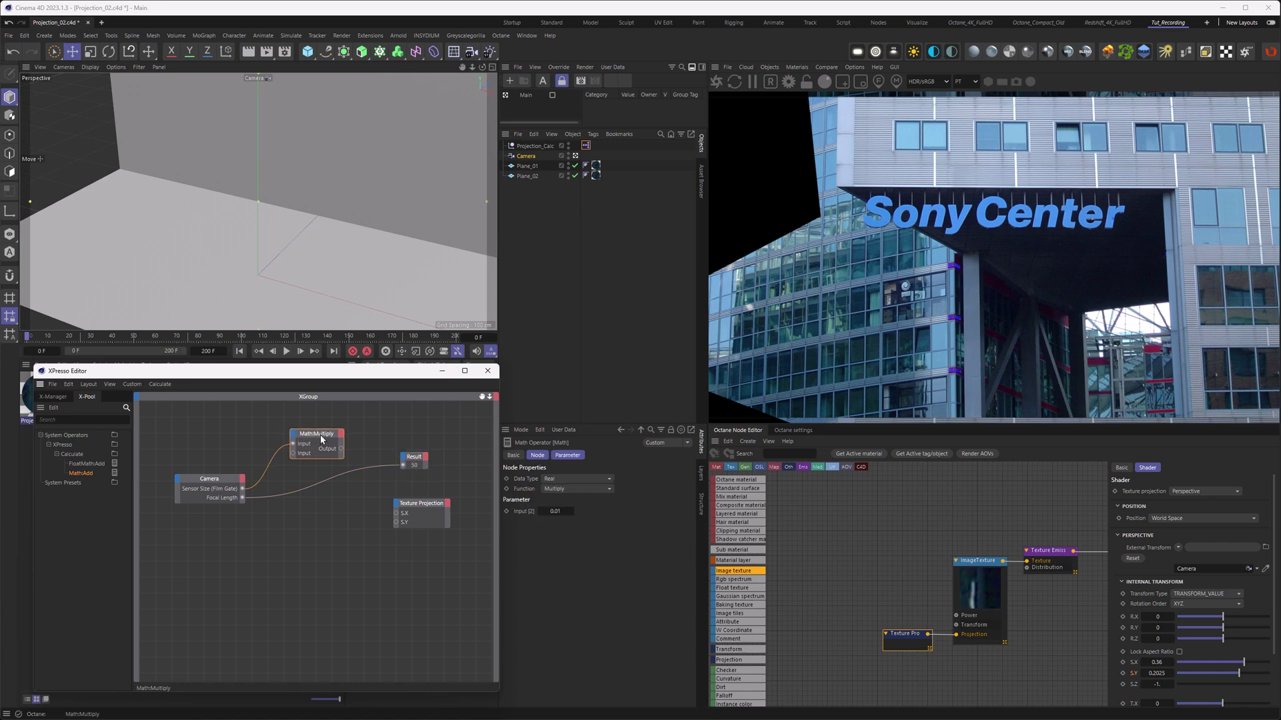
{"action": "left_click_drag", "start_coordinate": [313, 441], "coordinate": [311, 496], "text": "ctrl"}
{"action": "left_click", "coordinate": [555, 511]}
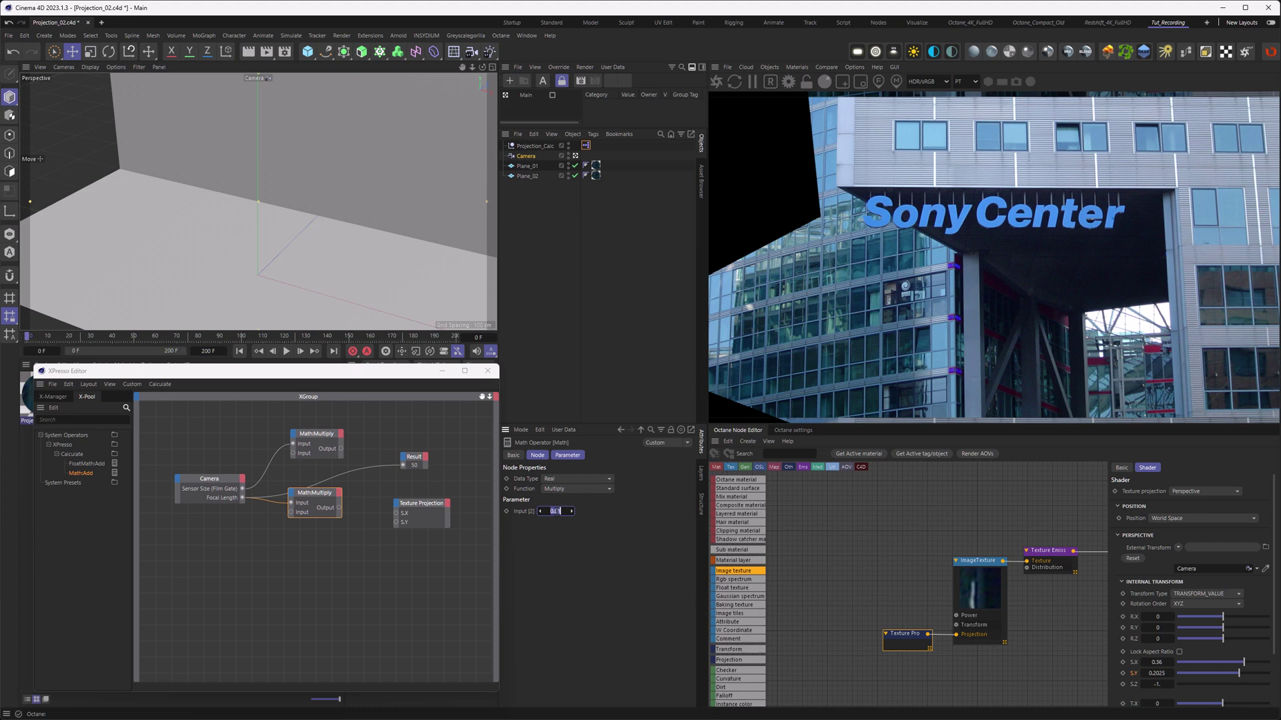
{"action": "left_click", "coordinate": [560, 511]}
{"action": "left_click_drag", "start_coordinate": [339, 507], "coordinate": [441, 501]}
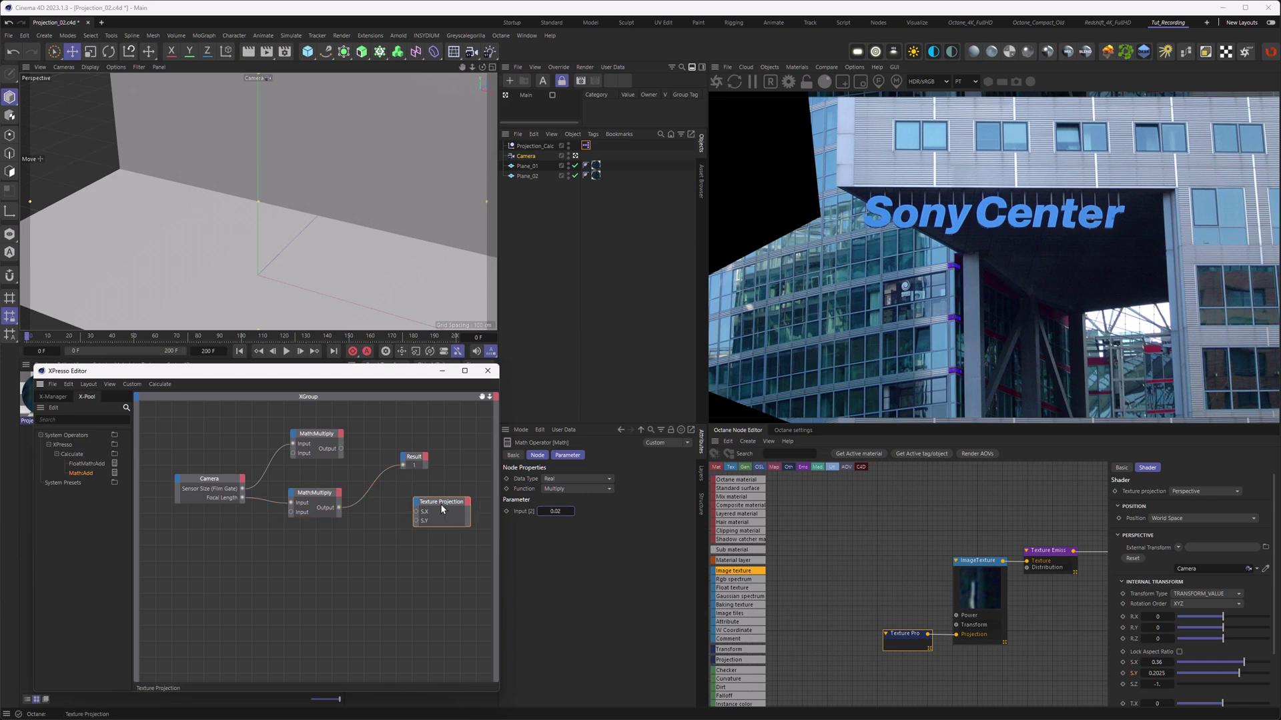
{"action": "left_click_drag", "start_coordinate": [317, 491], "coordinate": [298, 490]}
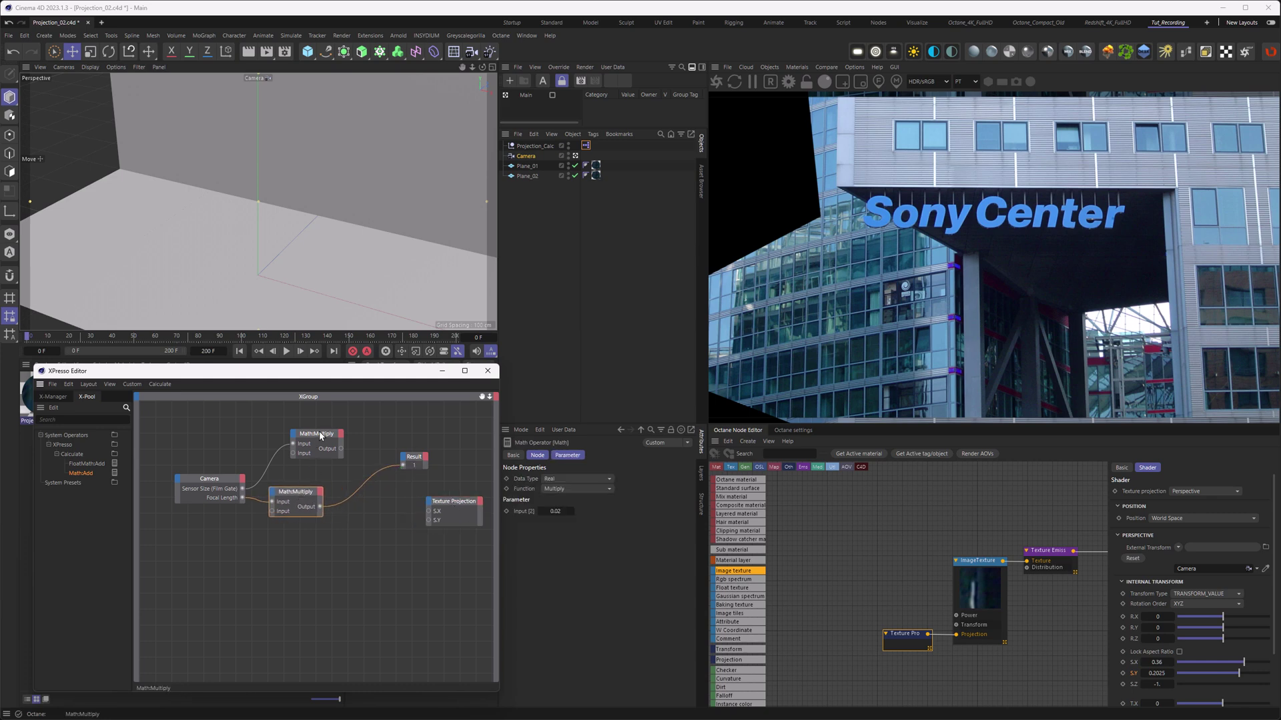
{"action": "left_click_drag", "start_coordinate": [319, 431], "coordinate": [298, 454]}
{"action": "left_click_drag", "start_coordinate": [408, 456], "coordinate": [407, 423]}
Add a Divide node of the two products, outputting to Result and Texture Projection S.X.
{"action": "left_click", "coordinate": [293, 460]}
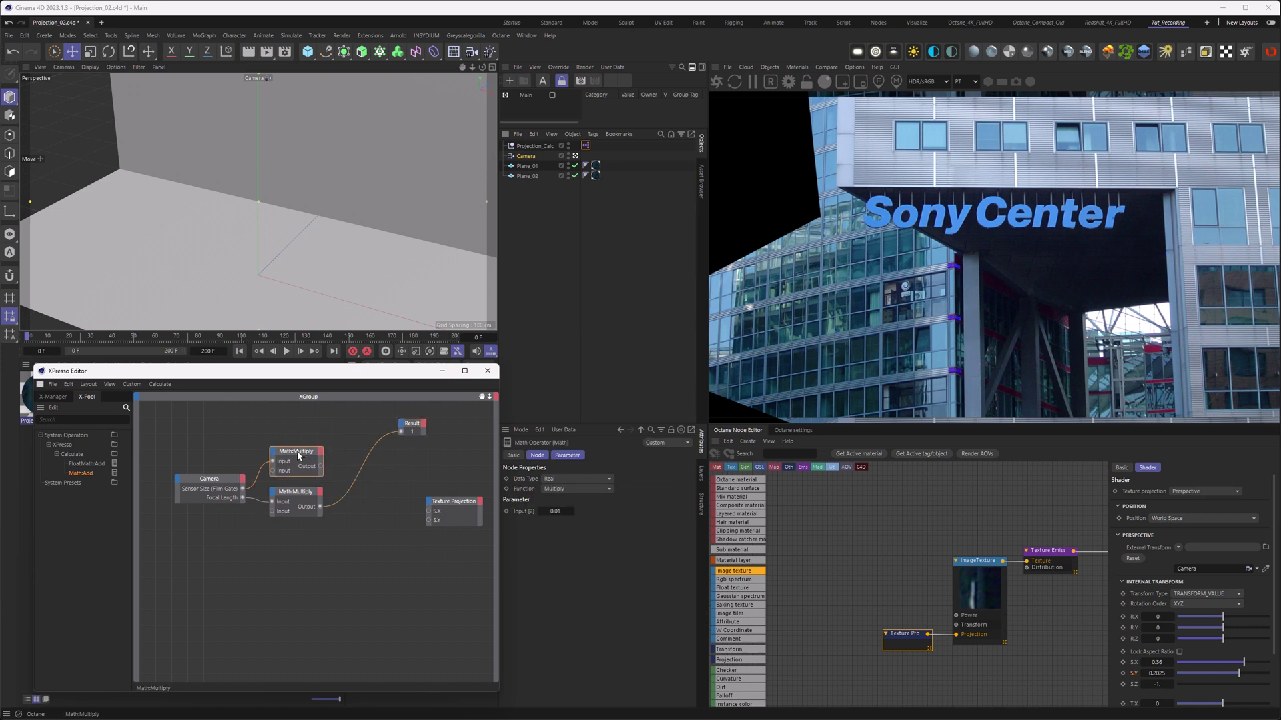
{"action": "left_click_drag", "start_coordinate": [293, 460], "coordinate": [378, 480], "text": "ctrl"}
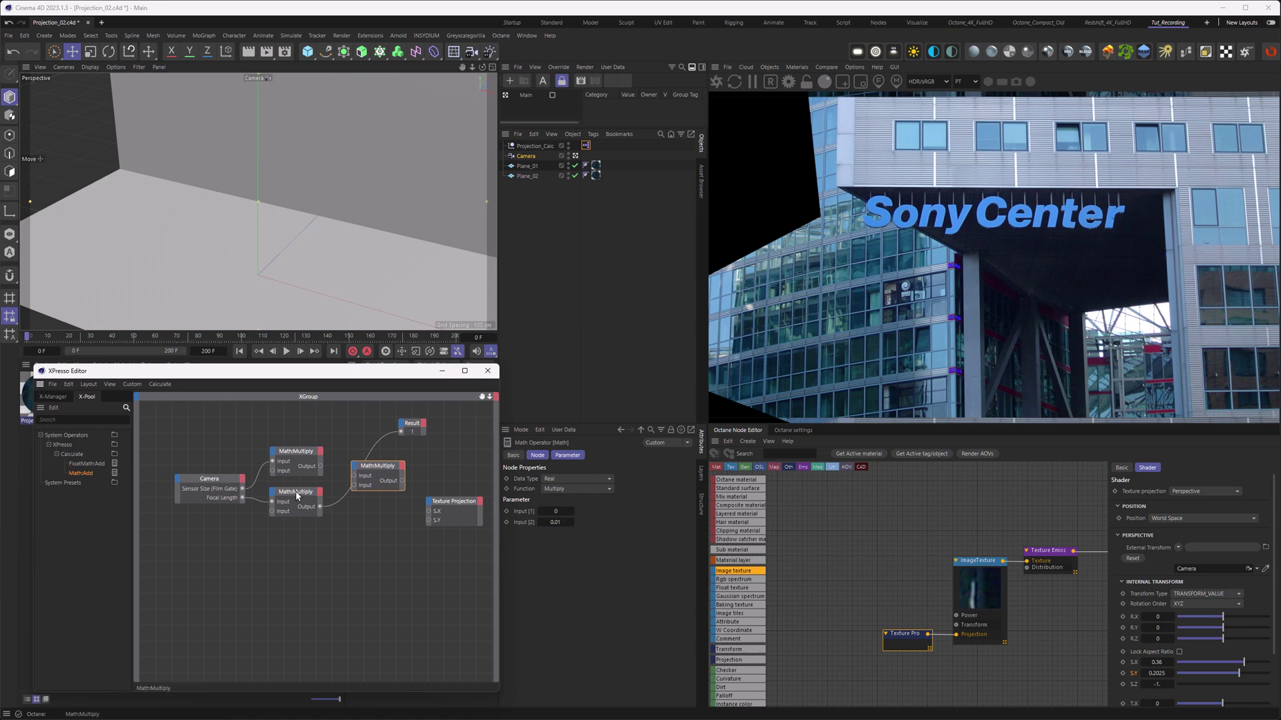
{"action": "left_click_drag", "start_coordinate": [297, 494], "coordinate": [295, 496]}
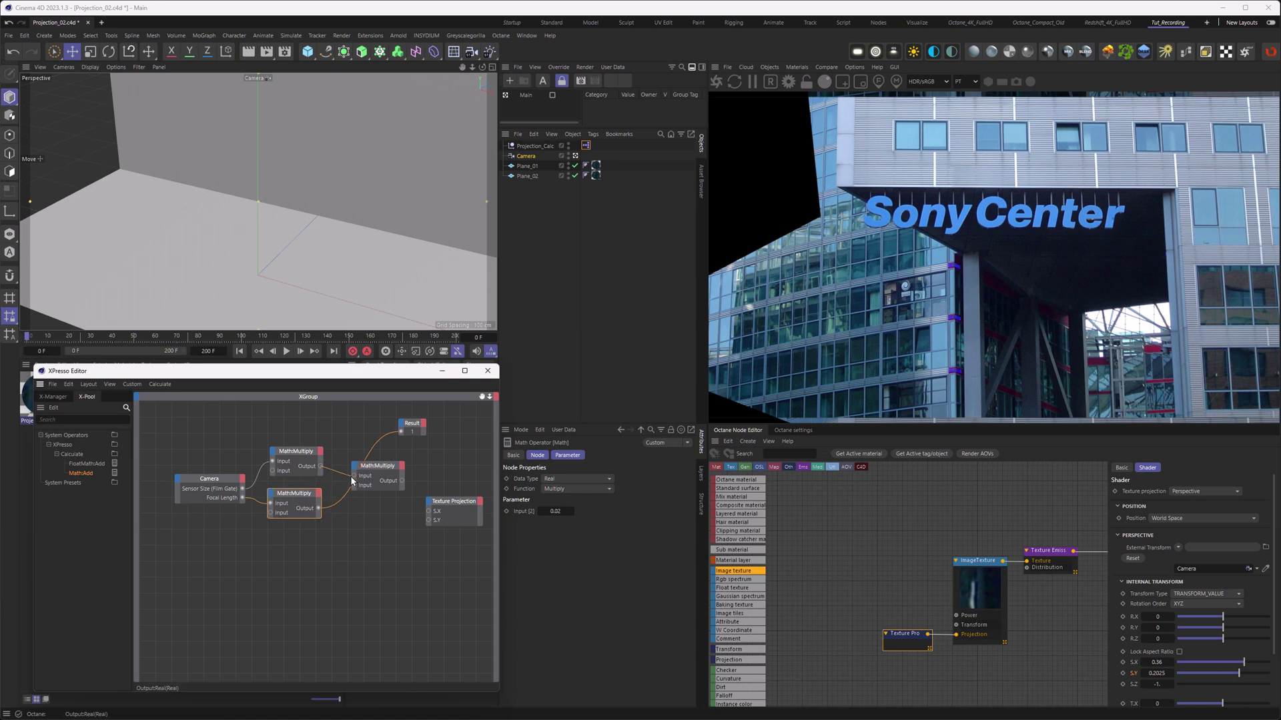
{"action": "left_click_drag", "start_coordinate": [319, 508], "coordinate": [354, 484]}
{"action": "left_click", "coordinate": [374, 467]}
{"action": "left_click", "coordinate": [557, 488]}
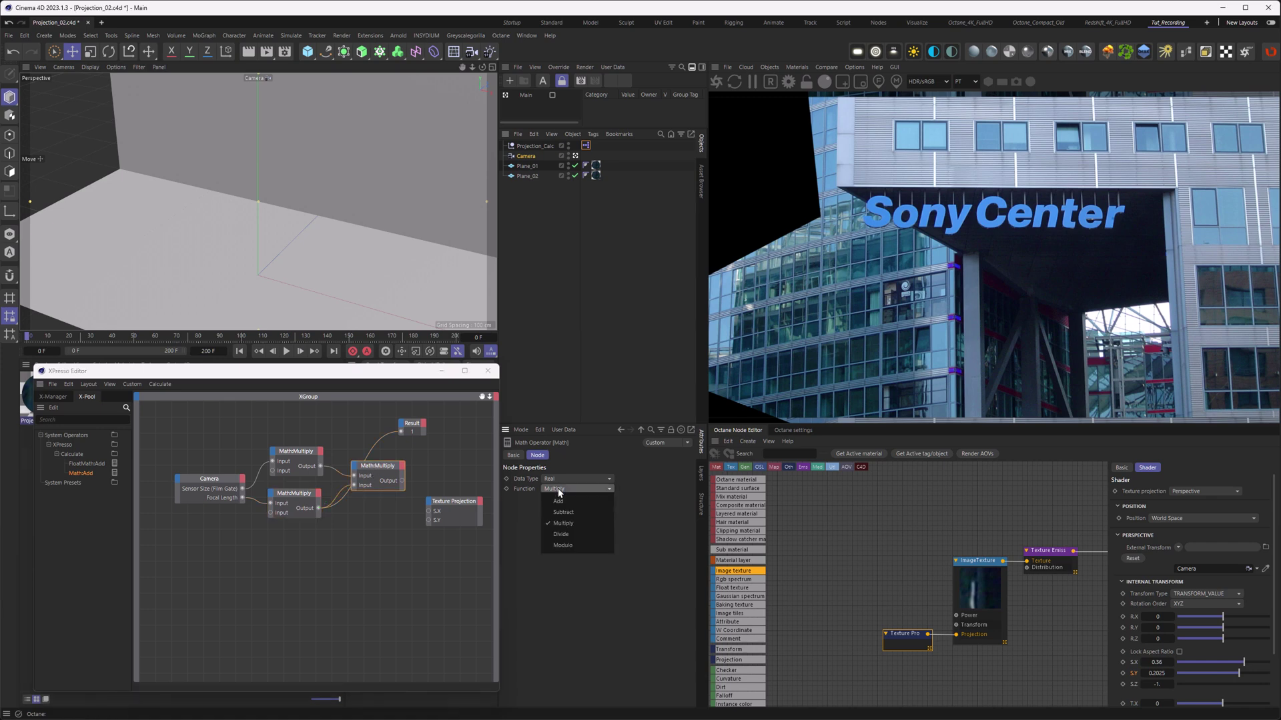
{"action": "left_click", "coordinate": [568, 536]}
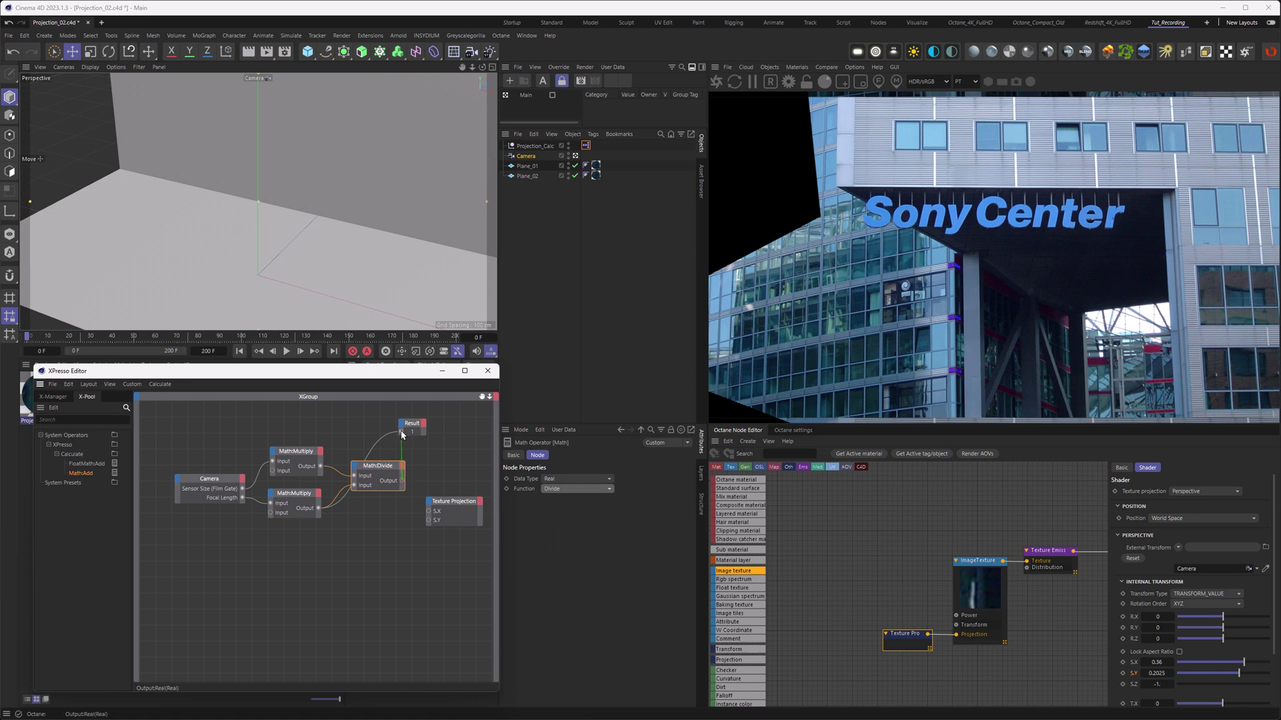
{"action": "left_click_drag", "start_coordinate": [400, 430], "coordinate": [443, 418]}
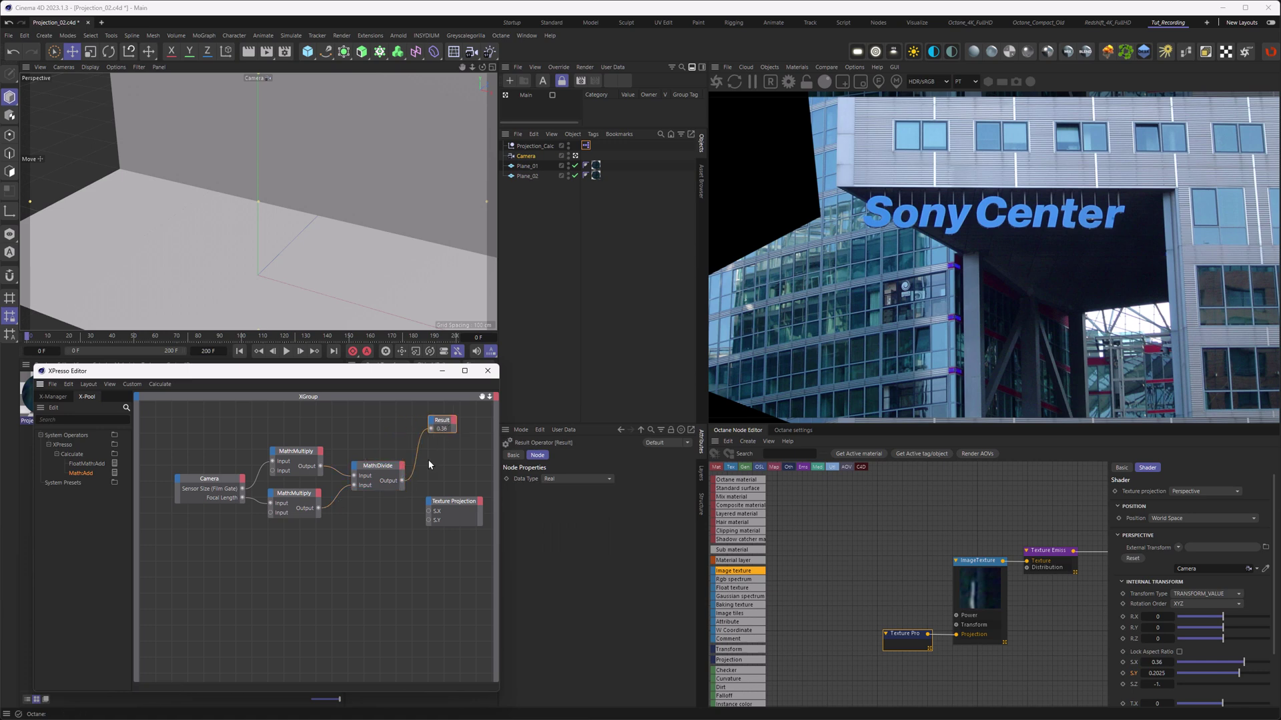
{"action": "left_click_drag", "start_coordinate": [402, 480], "coordinate": [430, 511]}
Scrub the camera focal length to test S.X, restore it to 50, and tidy the nodes.
{"action": "left_click", "coordinate": [527, 157]}
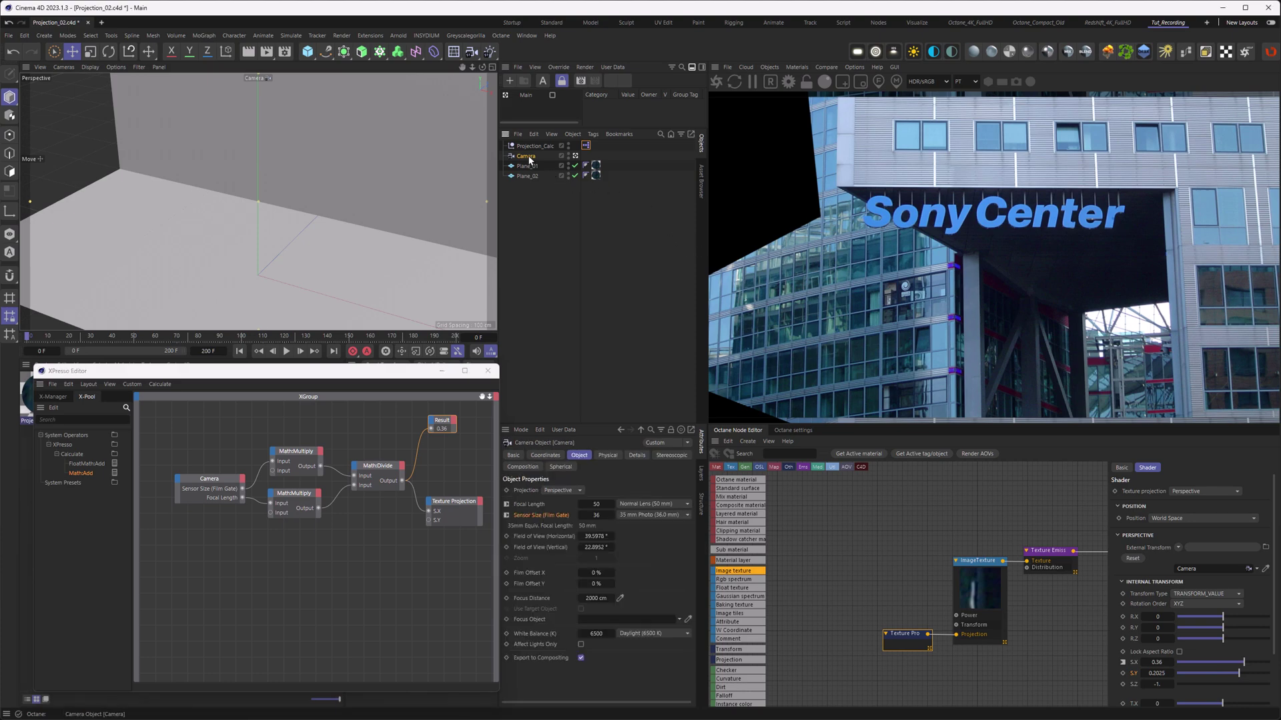
{"action": "mouse_move", "coordinate": [583, 505]}
{"action": "left_mouse_down"}
{"action": "mouse_move", "coordinate": [564, 505]}
{"action": "mouse_move", "coordinate": [595, 505]}
{"action": "left_mouse_up"}
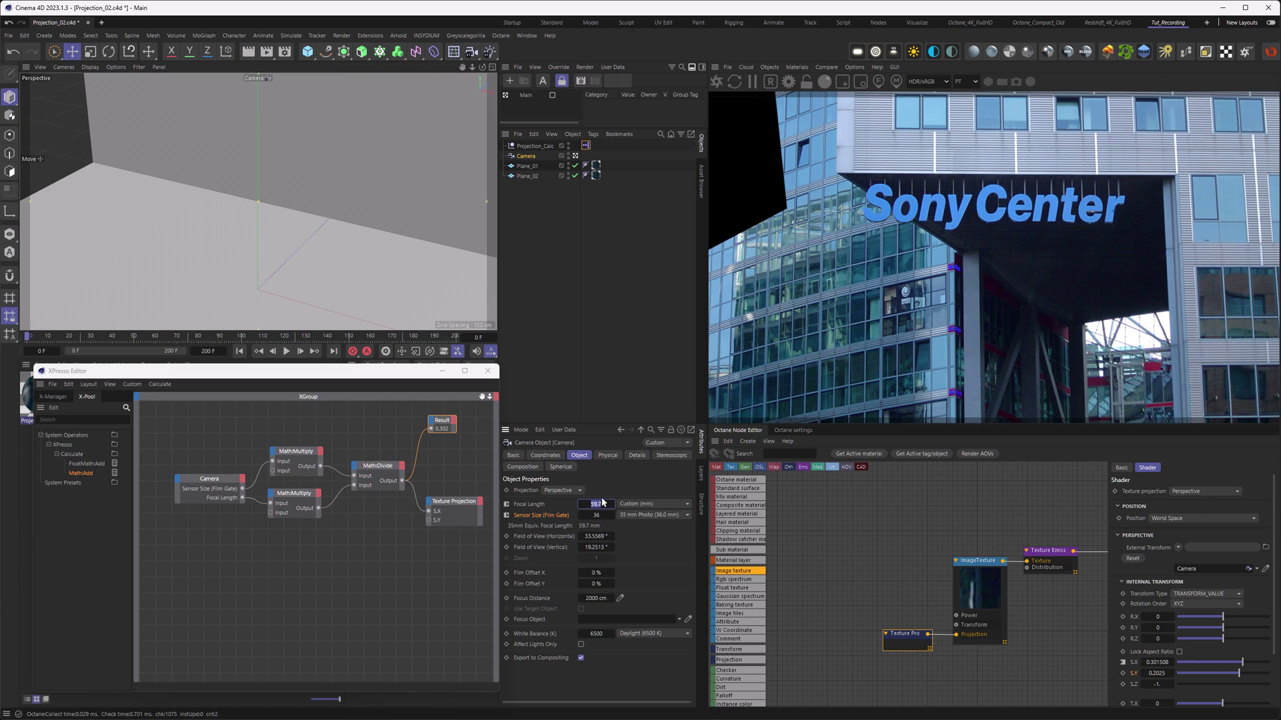
{"action": "type", "text": "50"}
{"action": "key", "text": "Return"}
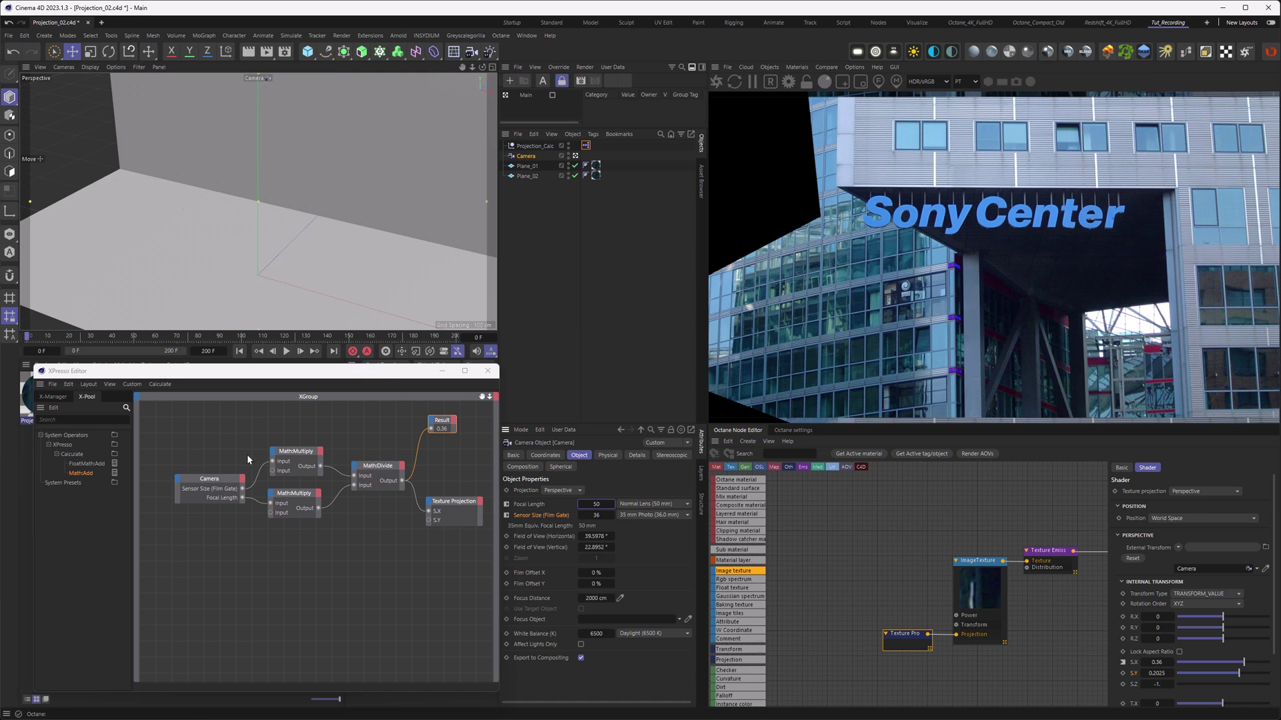
{"action": "left_click_drag", "start_coordinate": [184, 438], "coordinate": [366, 536]}
{"action": "left_click_drag", "start_coordinate": [378, 466], "coordinate": [320, 465]}
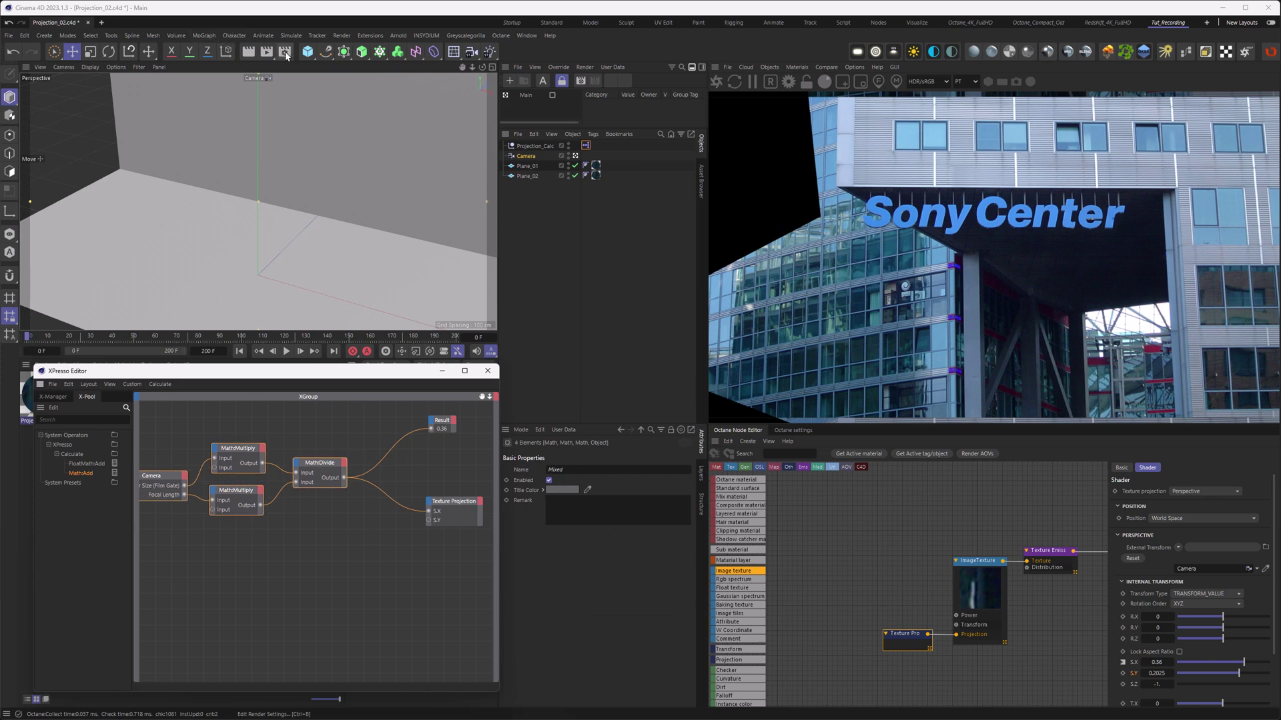
Add My Render Setting's Film Aspect and a Divide node feeding S.Y, then close Render Settings.
{"action": "left_click", "coordinate": [286, 53]}
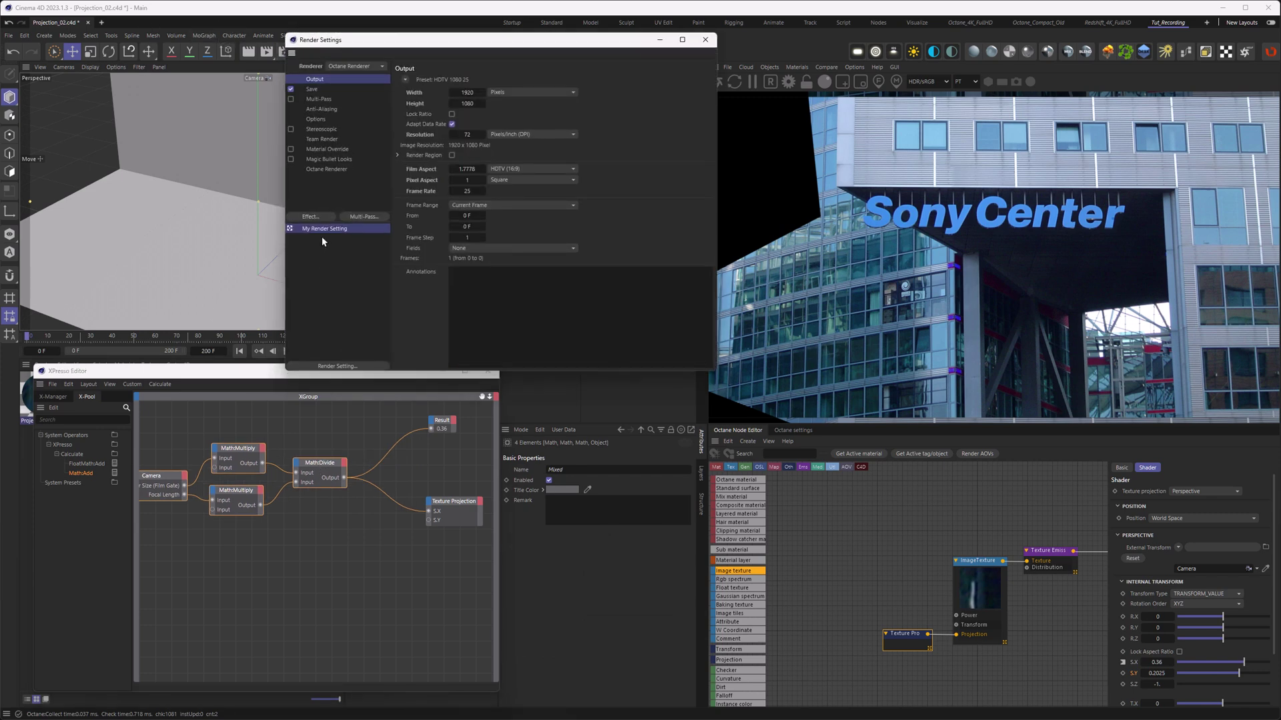
{"action": "left_click_drag", "start_coordinate": [322, 228], "coordinate": [215, 543]}
{"action": "left_click_drag", "start_coordinate": [433, 172], "coordinate": [424, 179]}
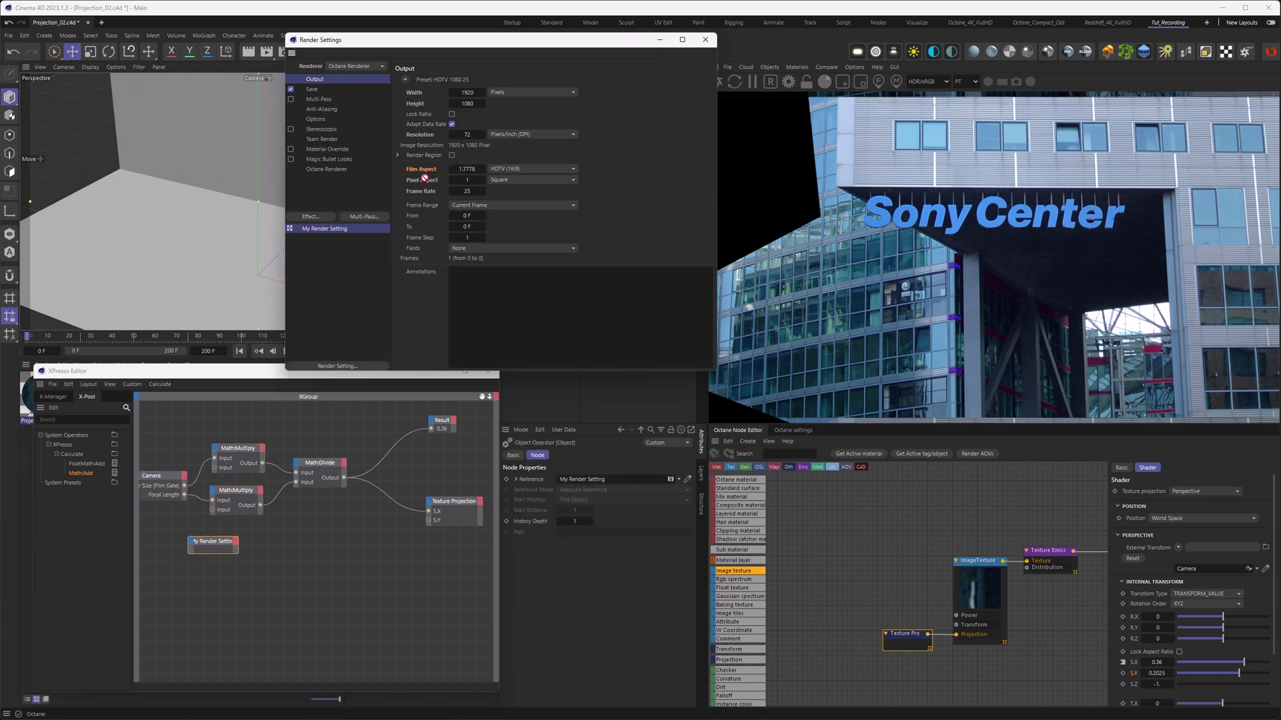
{"action": "mouse_move", "coordinate": [226, 561]}
{"action": "left_mouse_down"}
{"action": "mouse_move", "coordinate": [236, 556]}
{"action": "mouse_move", "coordinate": [209, 546]}
{"action": "left_mouse_up"}
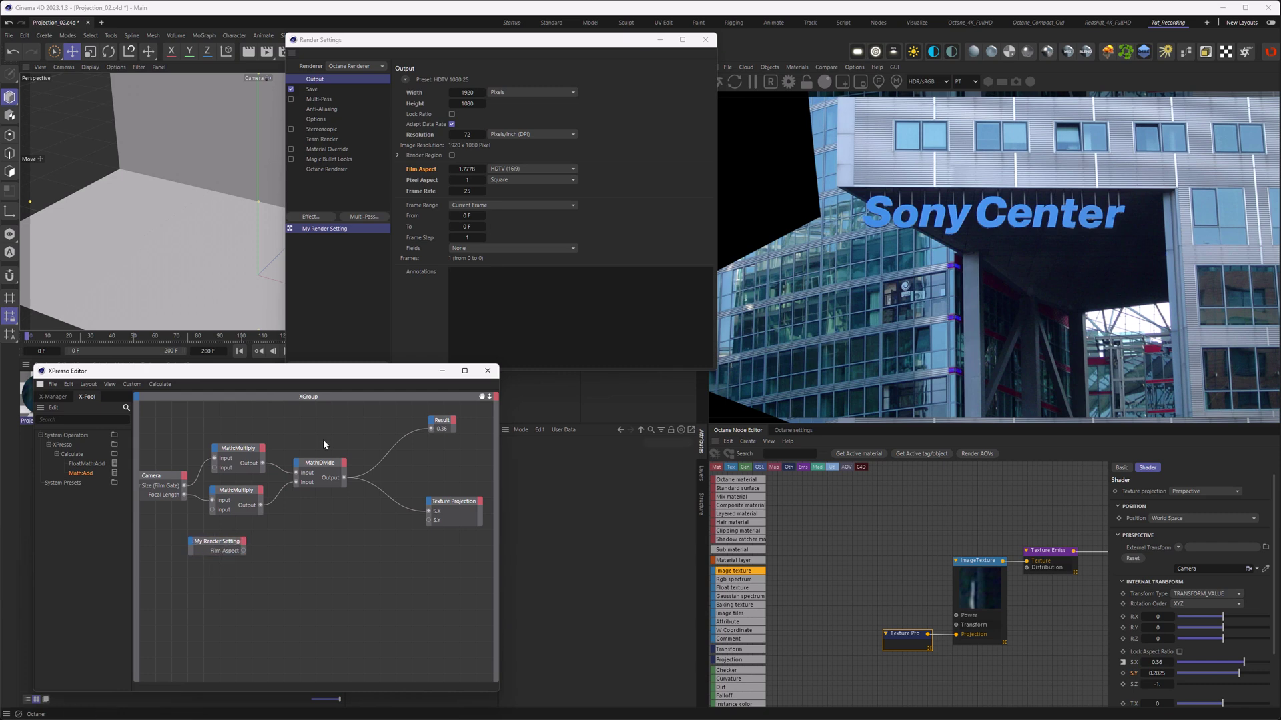
{"action": "left_click_drag", "start_coordinate": [333, 465], "coordinate": [394, 503]}
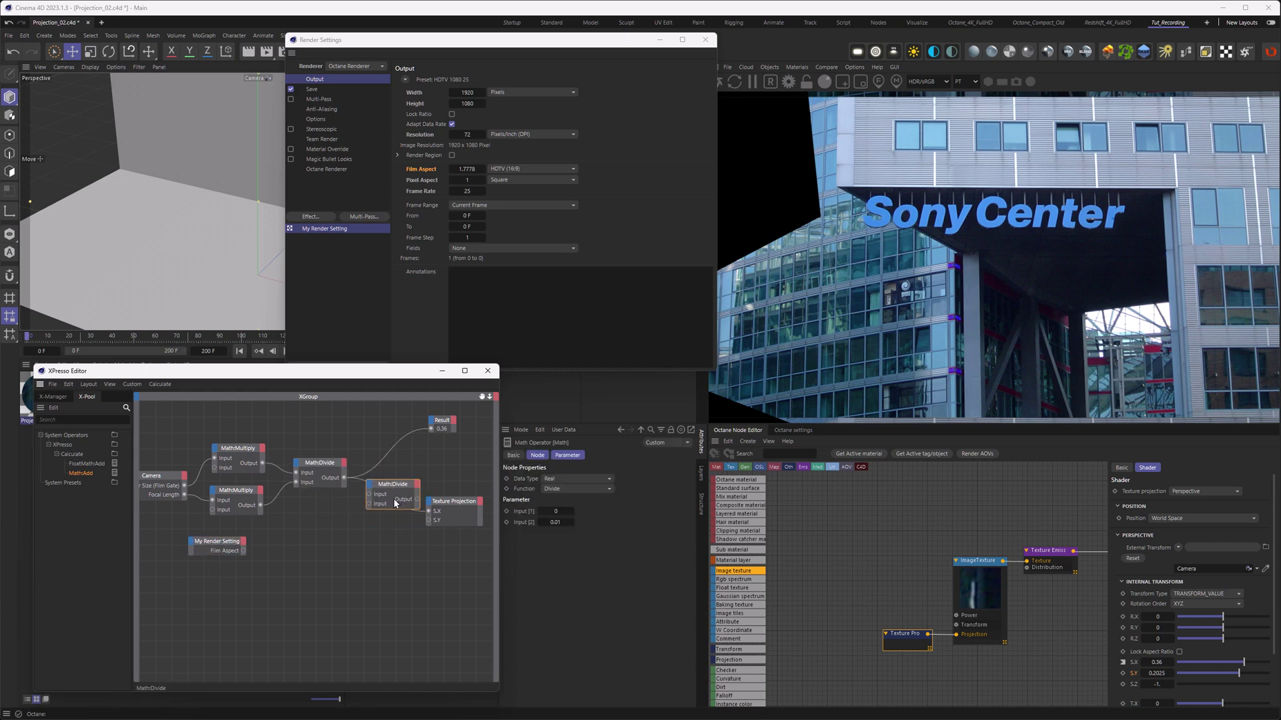
{"action": "left_click_drag", "start_coordinate": [352, 538], "coordinate": [352, 538]}
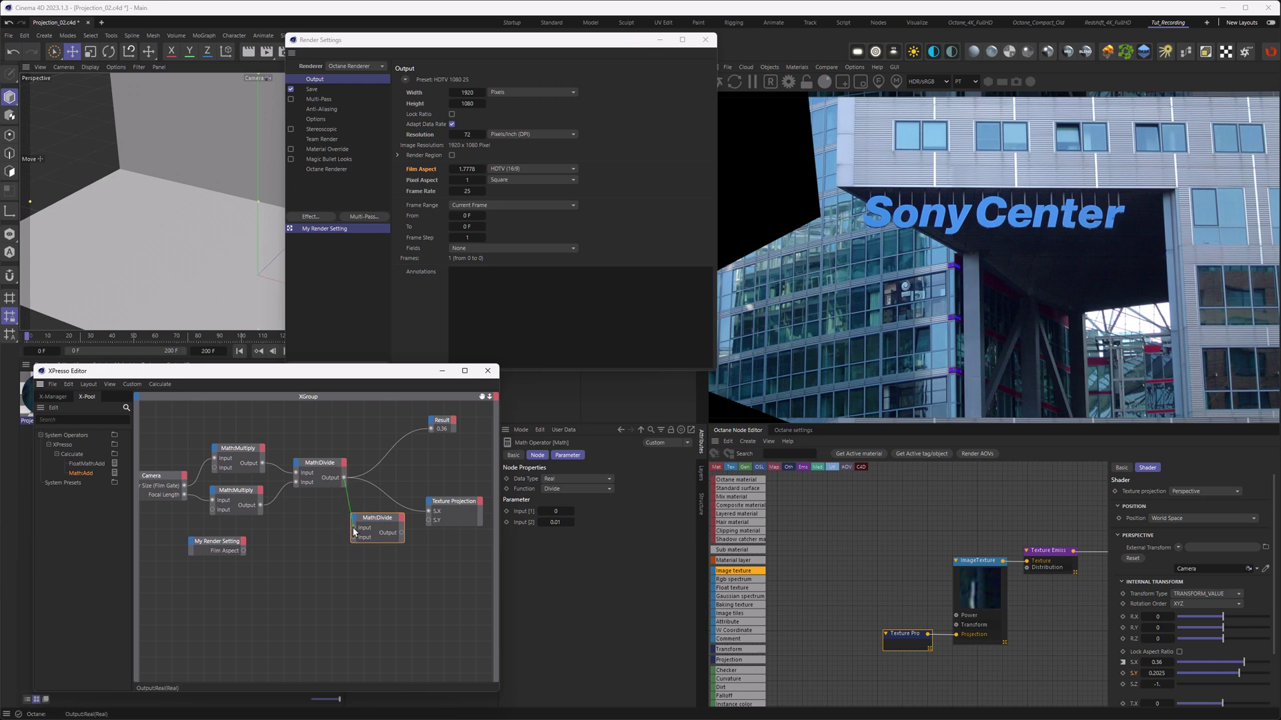
{"action": "left_click_drag", "start_coordinate": [244, 551], "coordinate": [429, 520]}
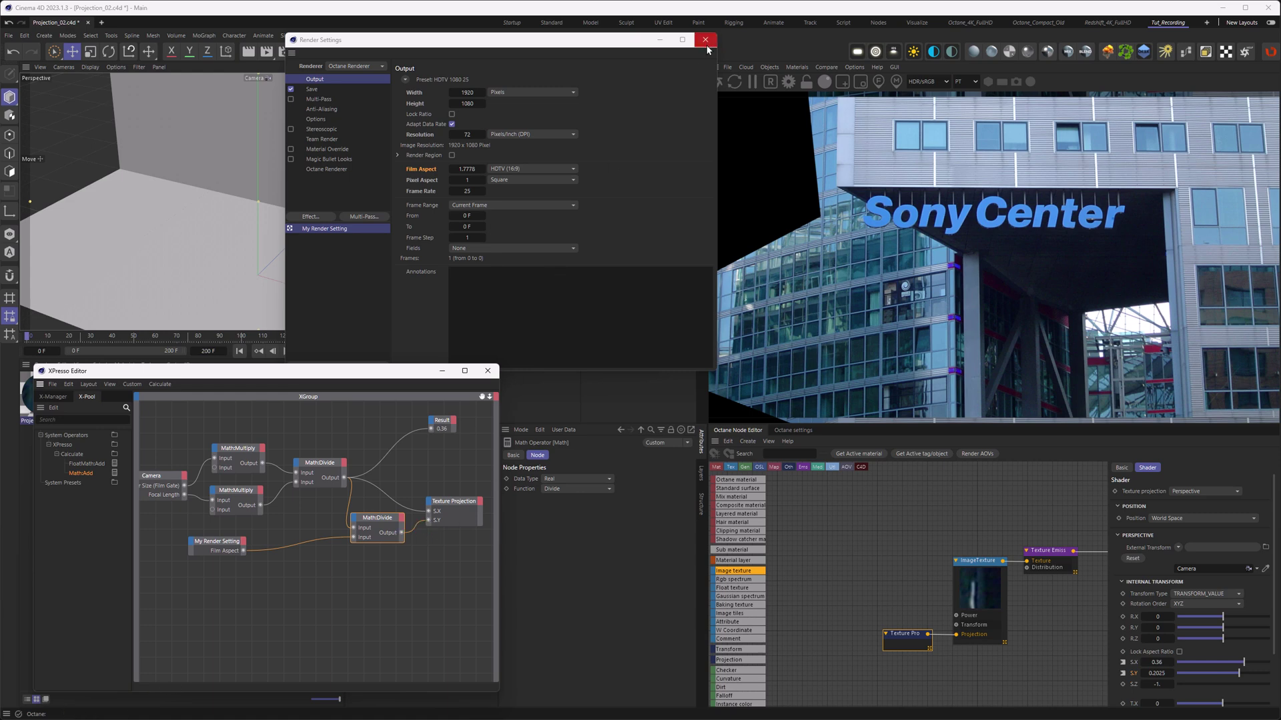
{"action": "left_click", "coordinate": [706, 43]}
Close the XPresso editor, set the camera focal length to 75 and orbit the view.
{"action": "left_click", "coordinate": [493, 372]}
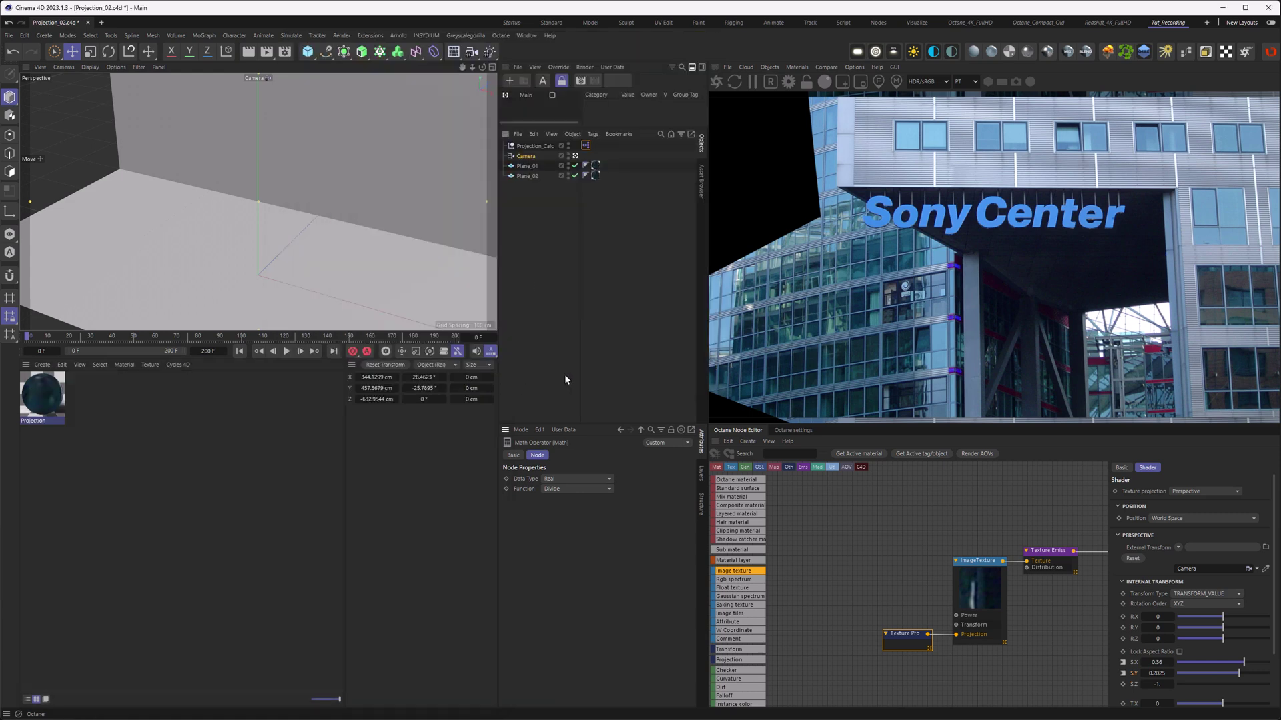
{"action": "left_click", "coordinate": [523, 154]}
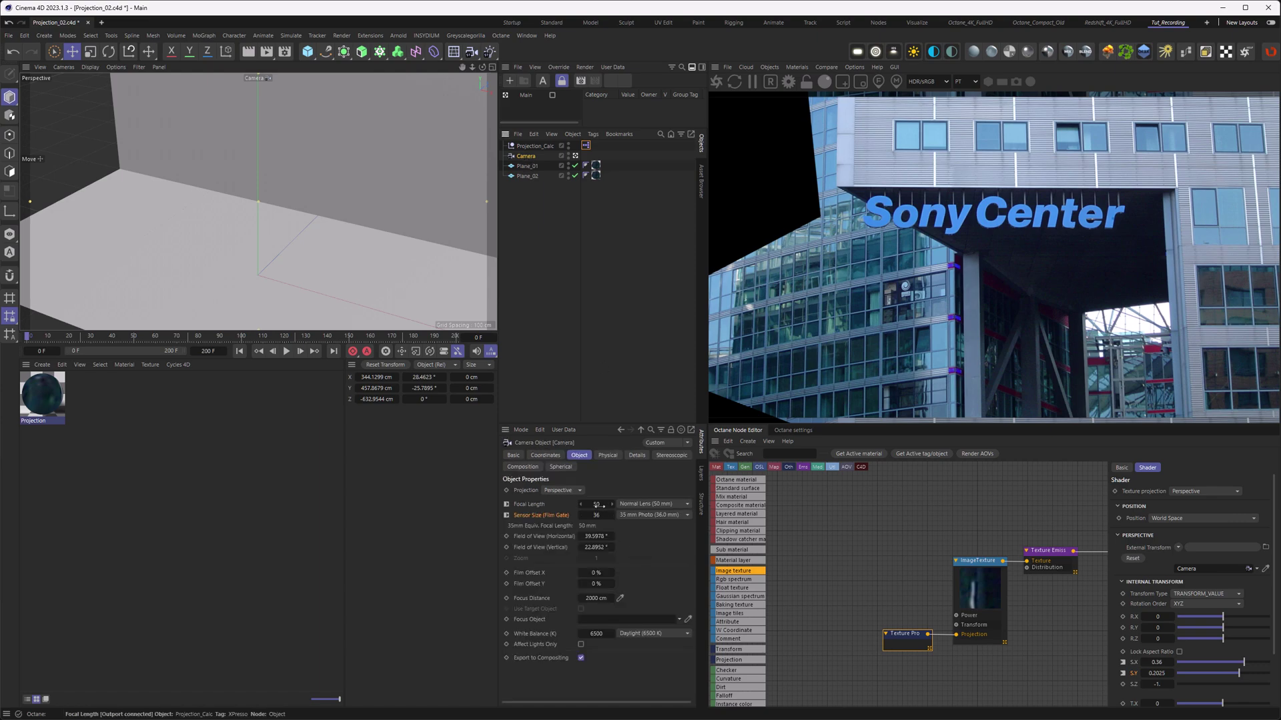
{"action": "left_click_drag", "start_coordinate": [599, 505], "coordinate": [651, 534]}
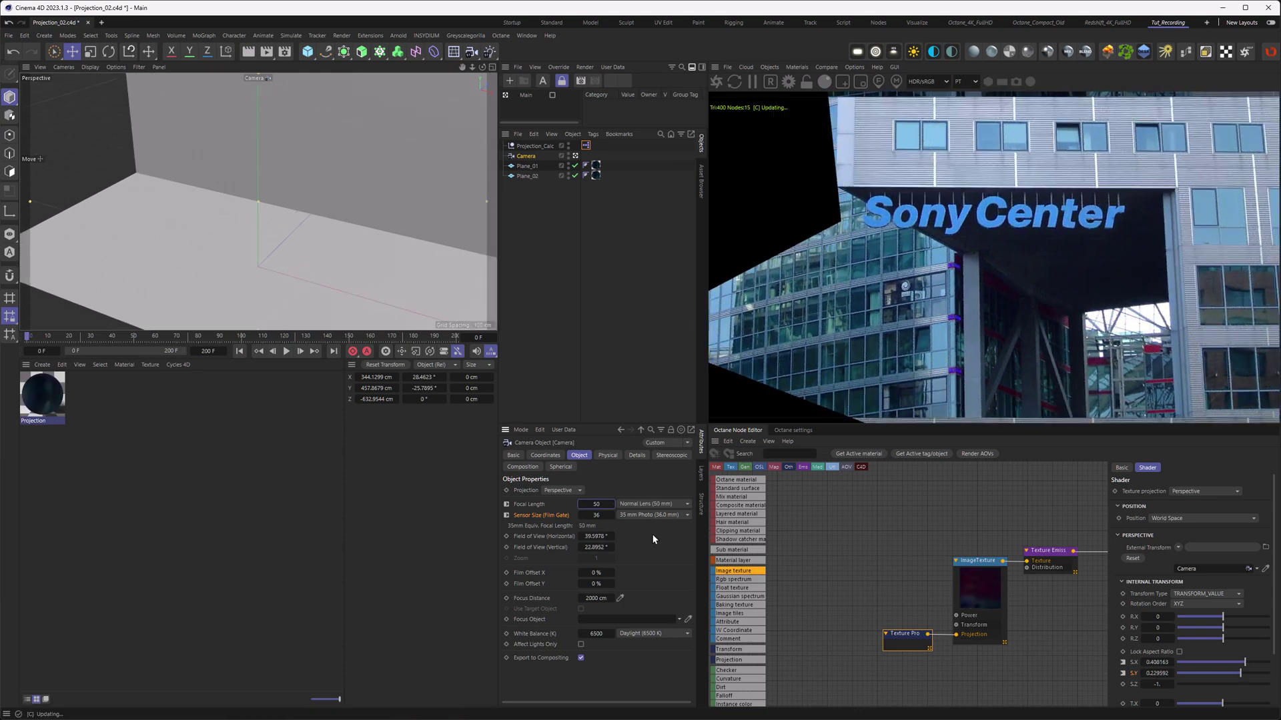
{"action": "left_click_drag", "start_coordinate": [350, 197], "coordinate": [278, 269], "text": "alt"}
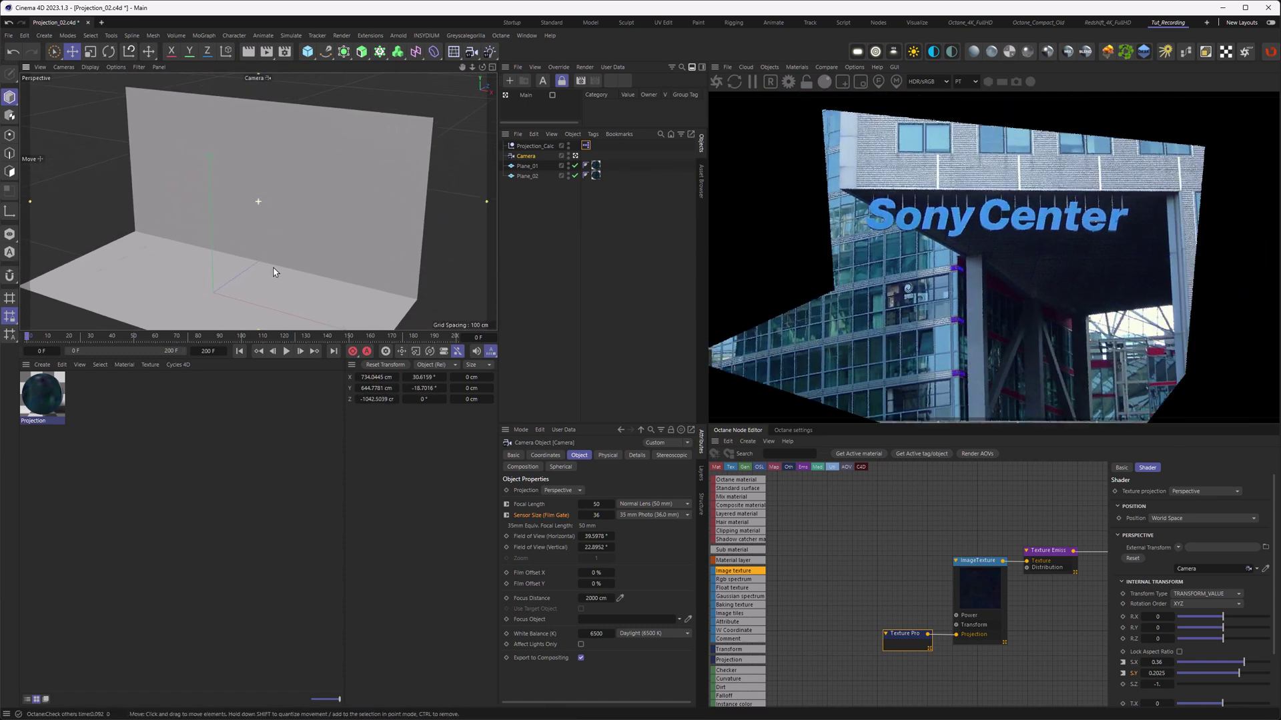
{"action": "left_click", "coordinate": [596, 504]}
{"action": "type", "text": "75"}
{"action": "key", "text": "Return"}
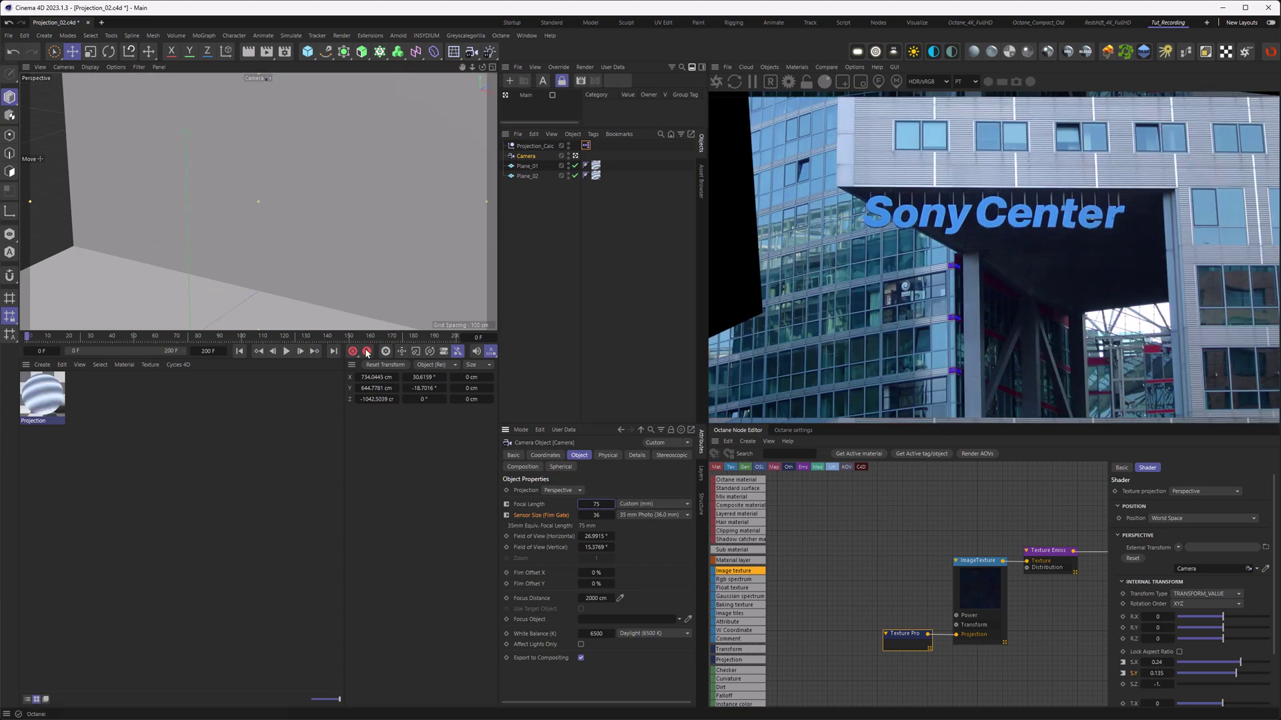
{"action": "left_click_drag", "start_coordinate": [330, 235], "coordinate": [291, 241], "text": "alt"}
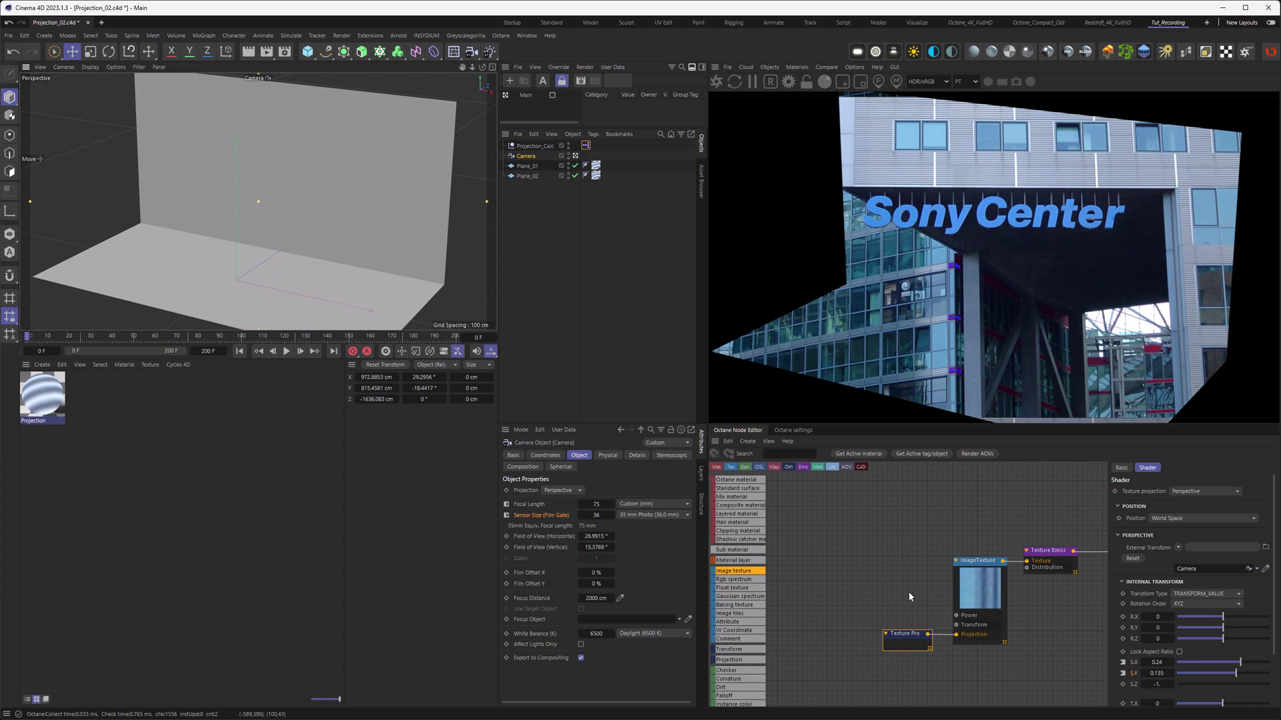
Select Plane_01 to show its Plane Object attributes.
{"action": "left_click", "coordinate": [526, 167]}
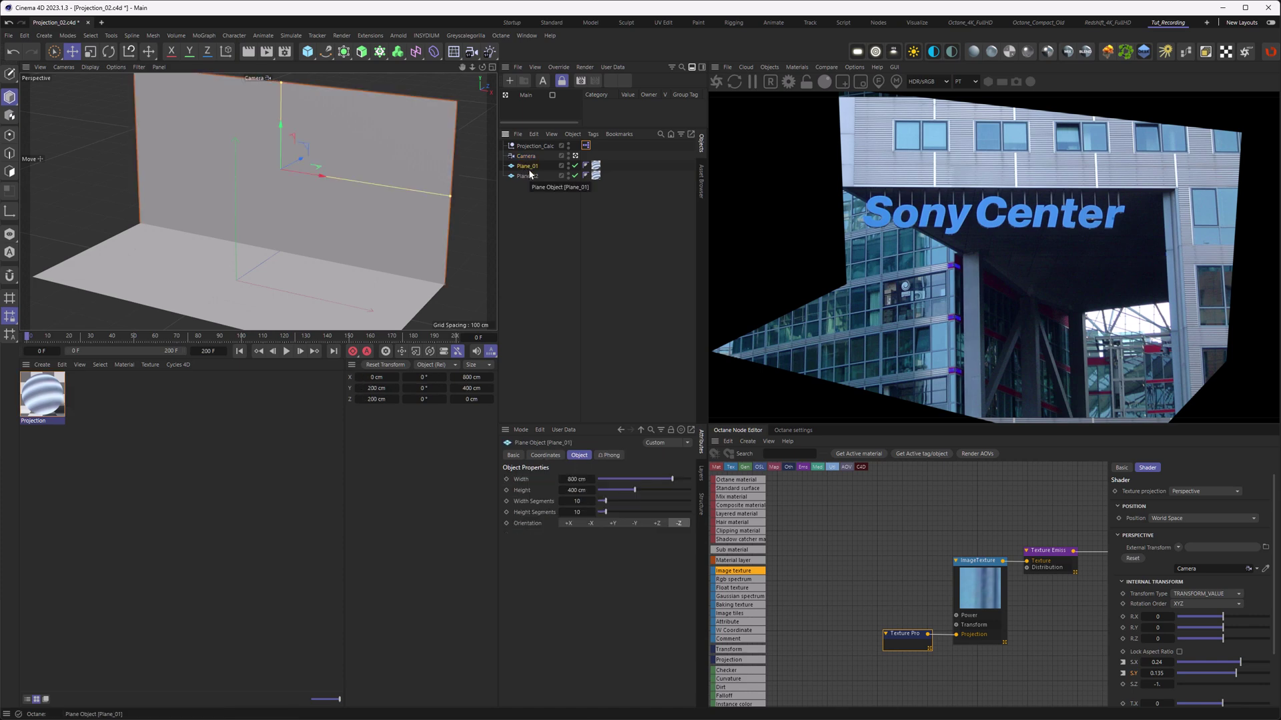